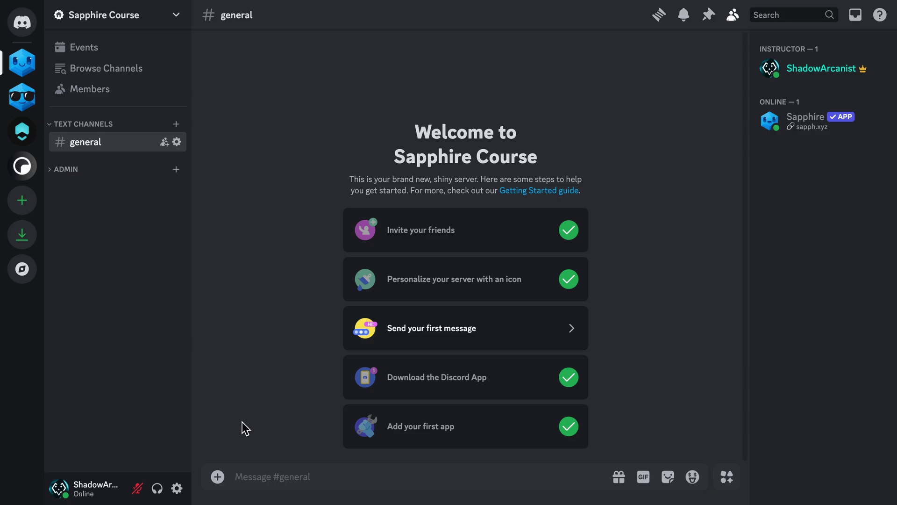
Send the message "Hello" in the #general channel.
{"action": "type", "text": "Hello"}
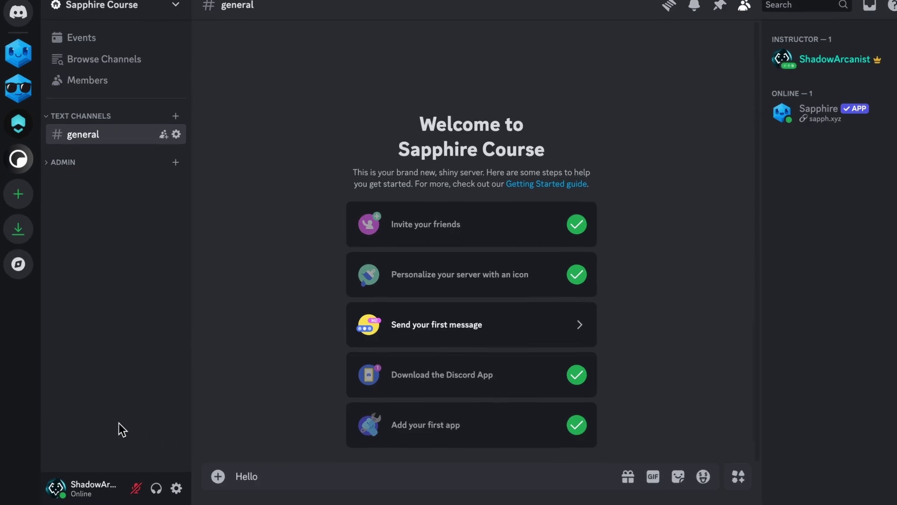
{"action": "key", "text": "Return"}
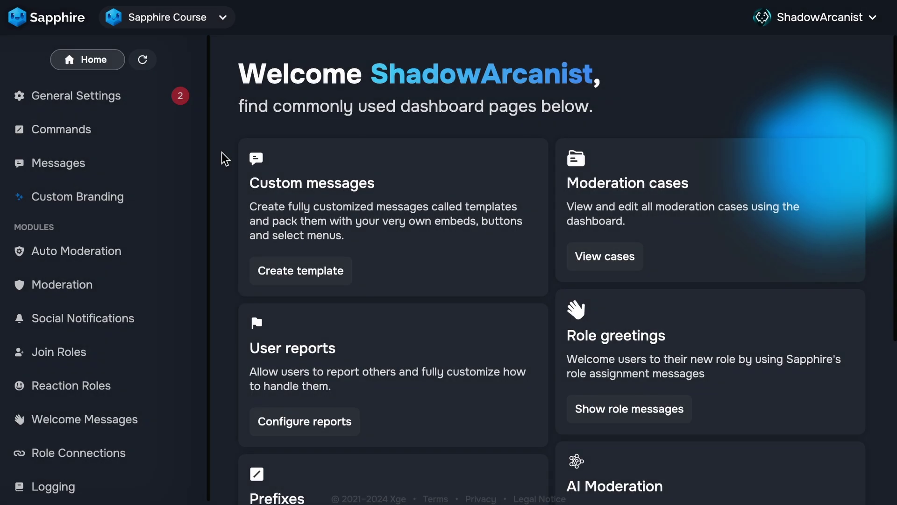
Create a new message template named "hello" on the Sapphire dashboard.
{"action": "left_click", "coordinate": [93, 168]}
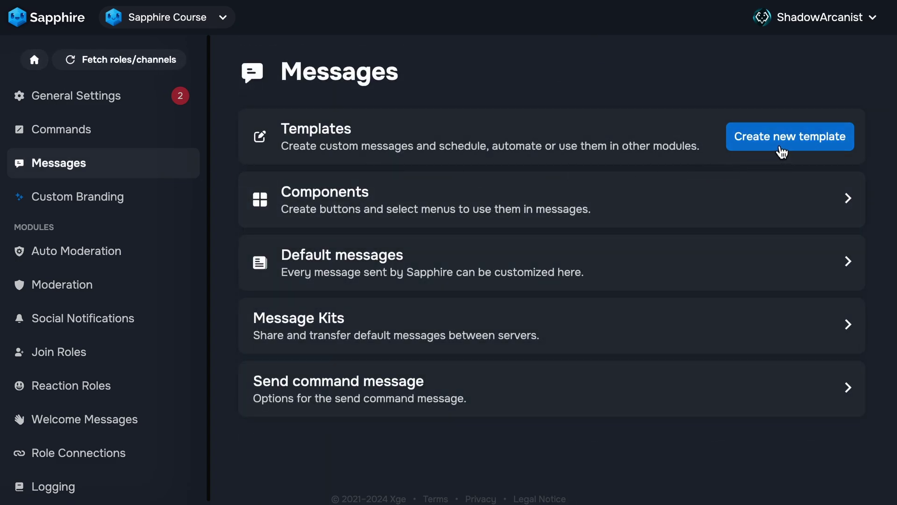
{"action": "left_click", "coordinate": [779, 148]}
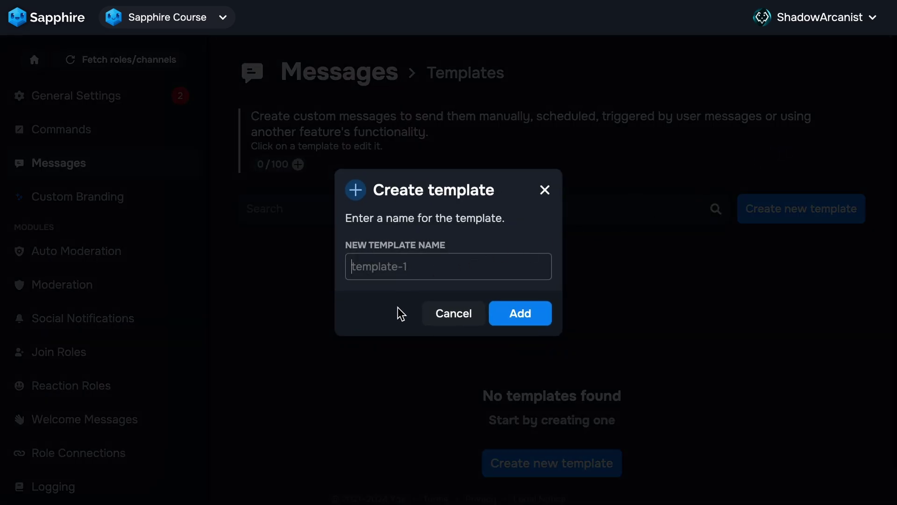
{"action": "type", "text": "hello"}
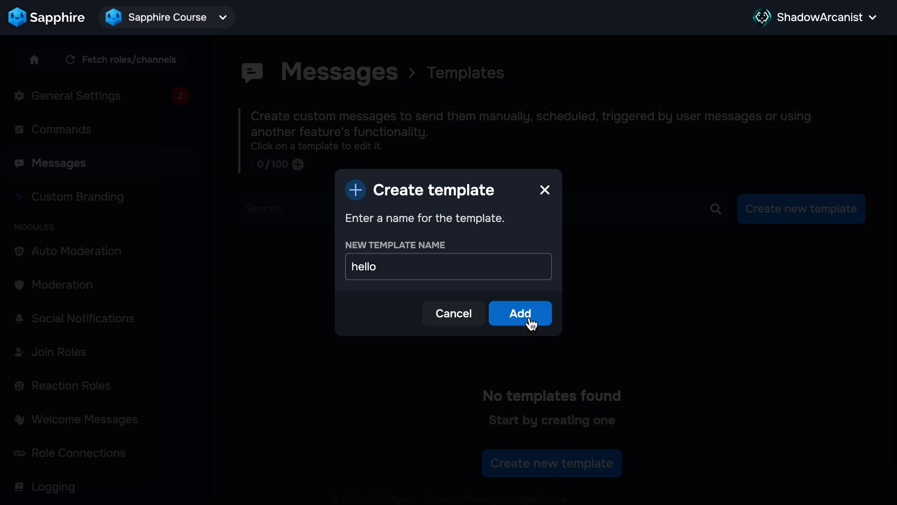
{"action": "left_click", "coordinate": [531, 321]}
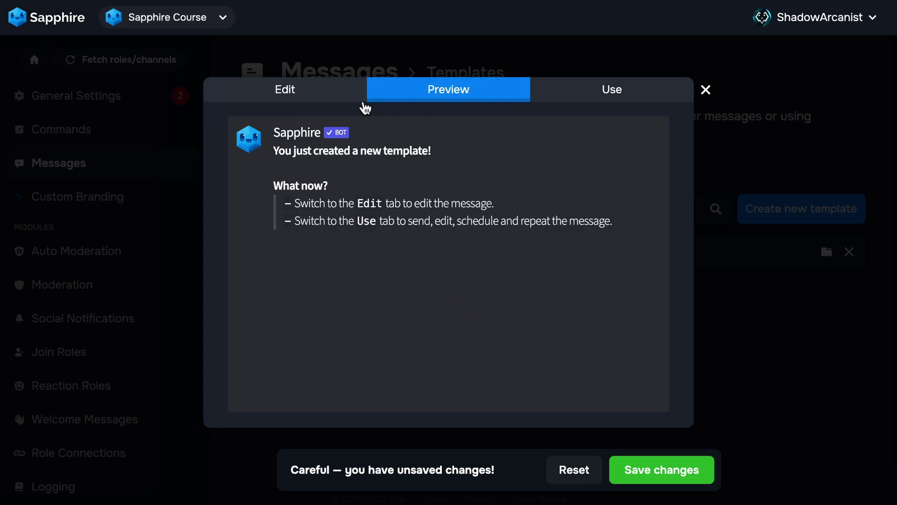
Clear the new template's default content and enter "Hello" as its message content.
{"action": "left_click", "coordinate": [285, 90]}
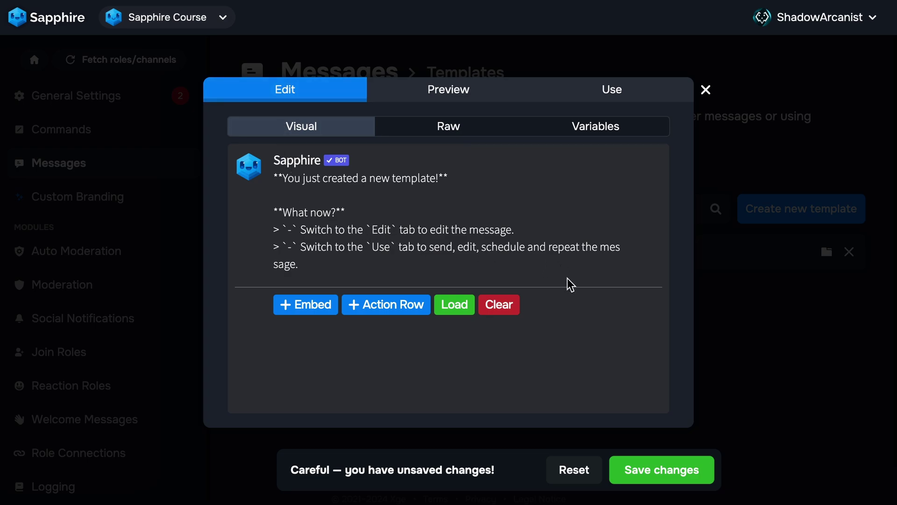
{"action": "left_click", "coordinate": [500, 304]}
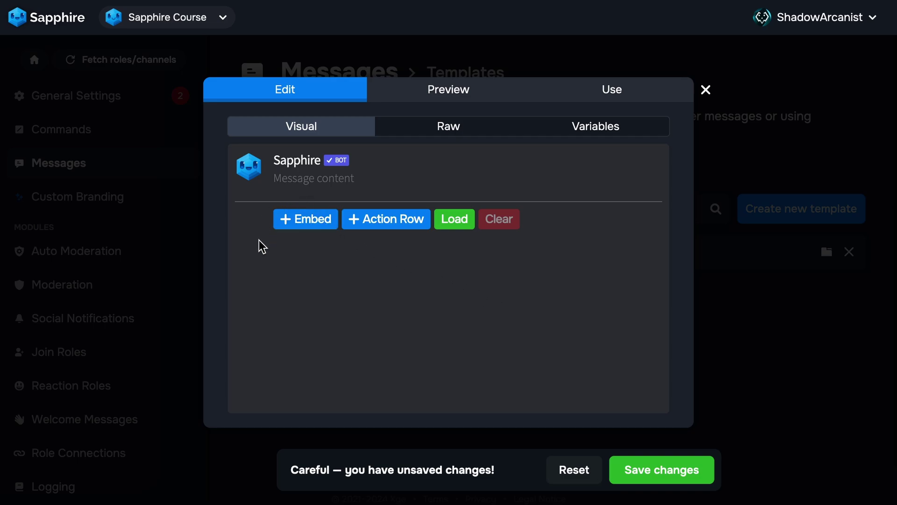
{"action": "left_click", "coordinate": [304, 170]}
{"action": "type", "text": "H"}
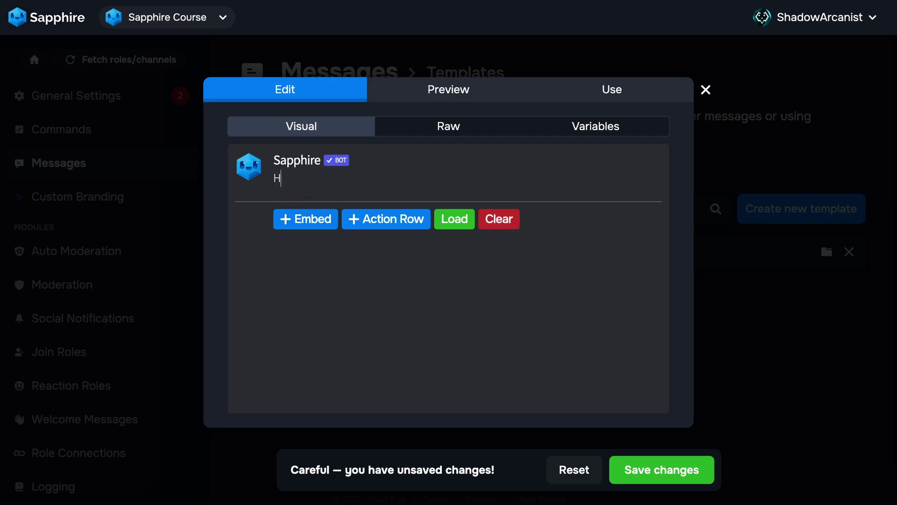
{"action": "type", "text": "ello"}
Send the template to the #general channel, check the posted message in Discord, and return to the Sapphire dashboard.
{"action": "left_click", "coordinate": [608, 99]}
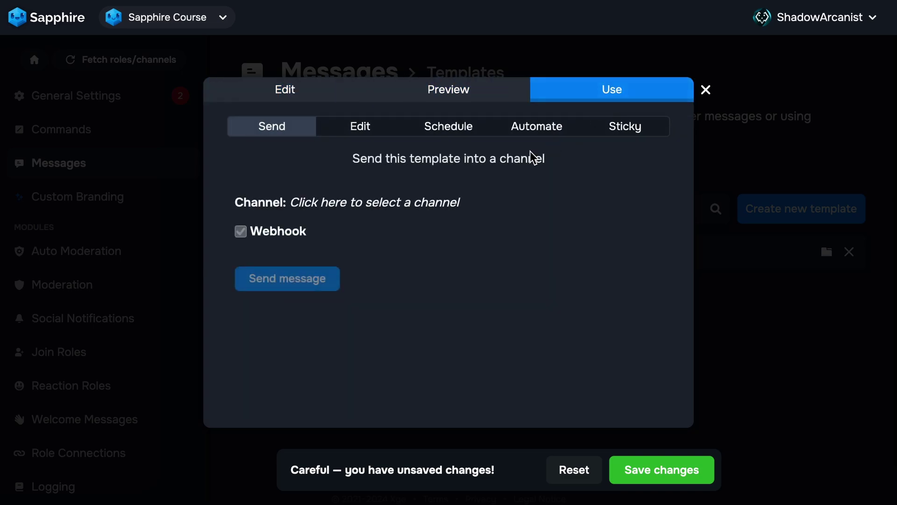
{"action": "left_click", "coordinate": [354, 205]}
{"action": "left_click", "coordinate": [305, 260]}
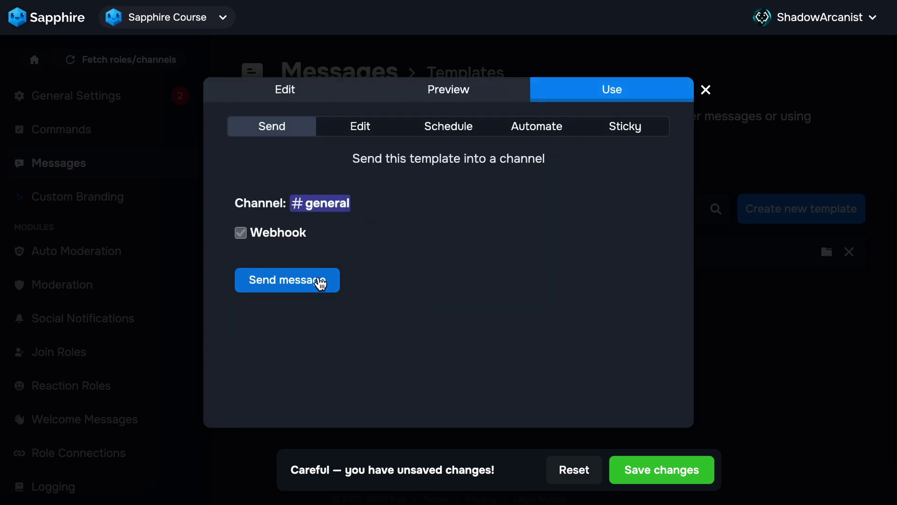
{"action": "left_click", "coordinate": [320, 282]}
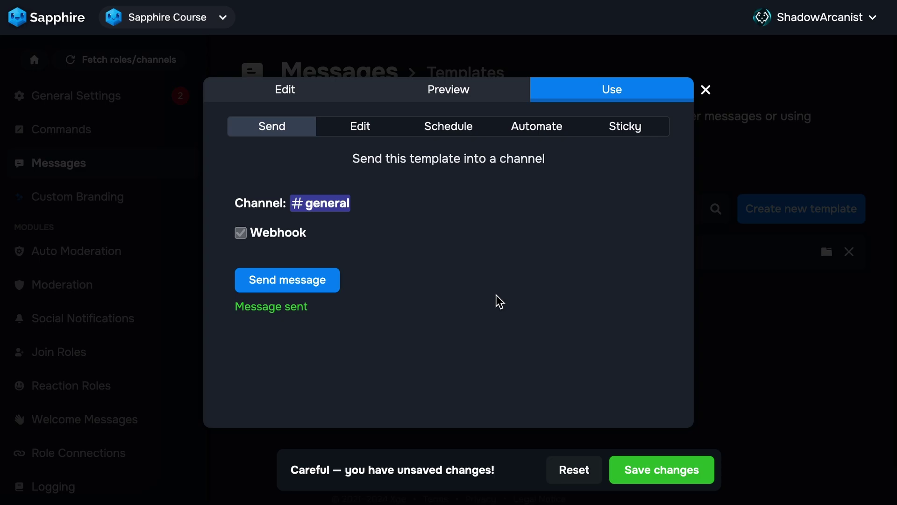
{"action": "key", "text": "alt+Tab"}
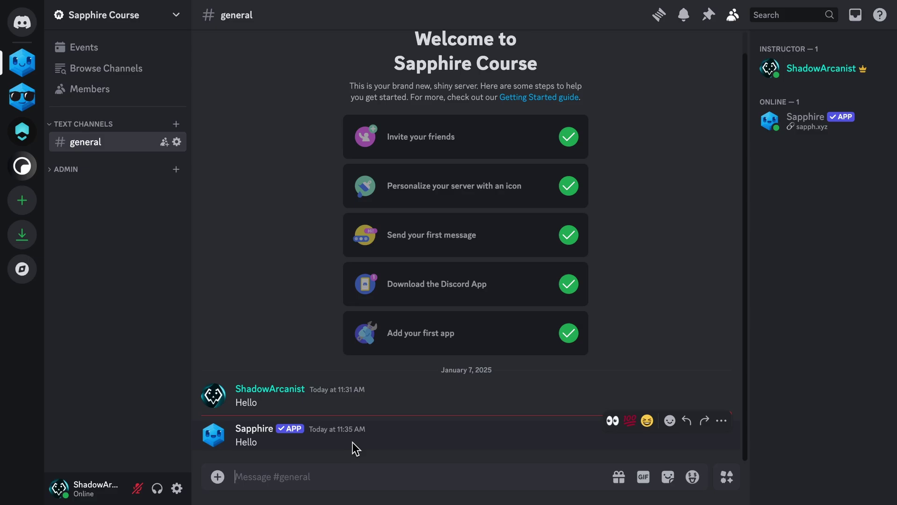
{"action": "key", "text": "alt+Tab"}
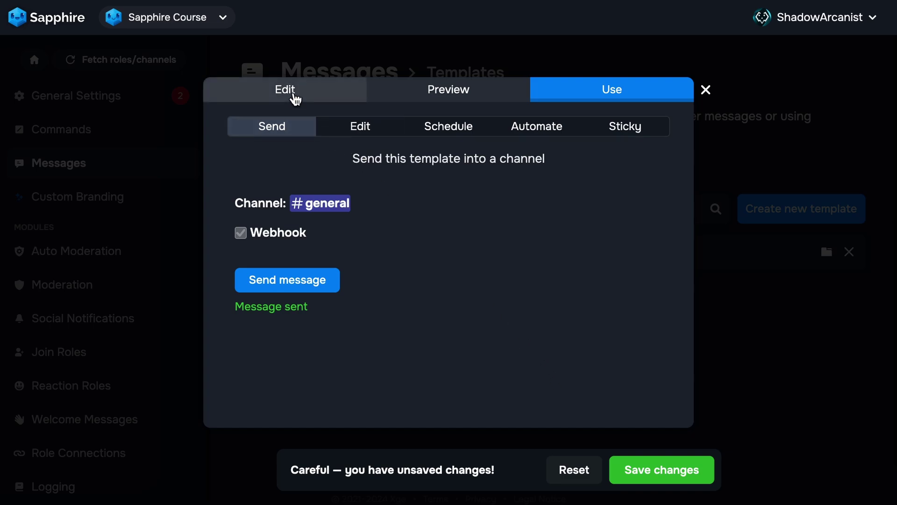
Return to editing the template, save the changes and close the template editor.
{"action": "left_click", "coordinate": [294, 99]}
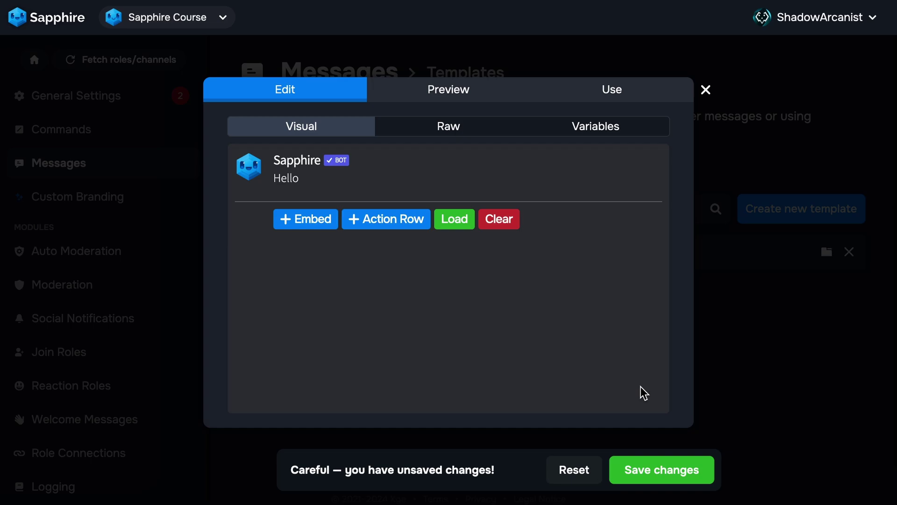
{"action": "left_click", "coordinate": [680, 473]}
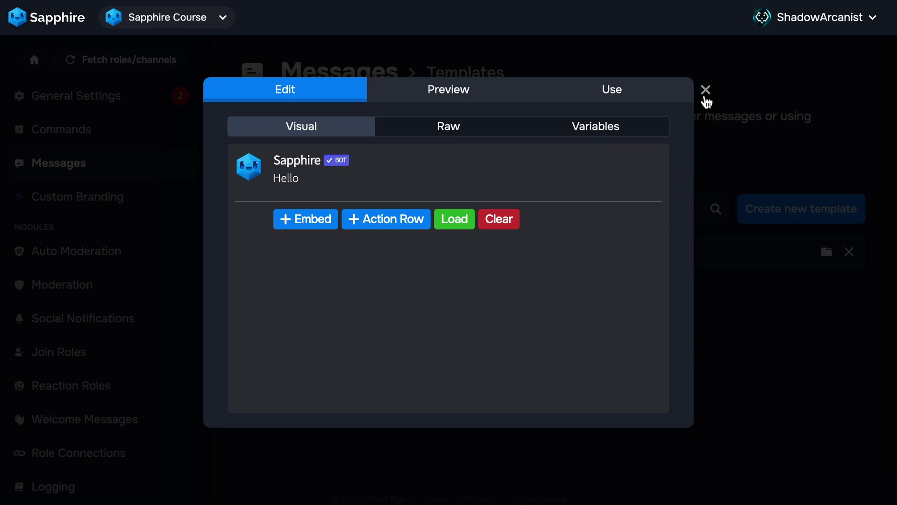
{"action": "left_click", "coordinate": [704, 91]}
Reopen the saved hello template from the Messages overview, view its preview and editable content, and close it.
{"action": "left_click", "coordinate": [348, 81]}
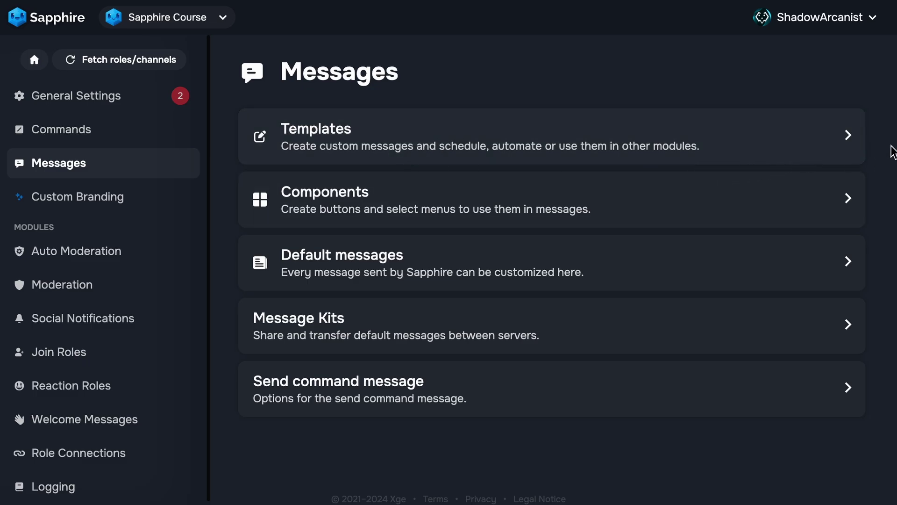
{"action": "left_click", "coordinate": [413, 140]}
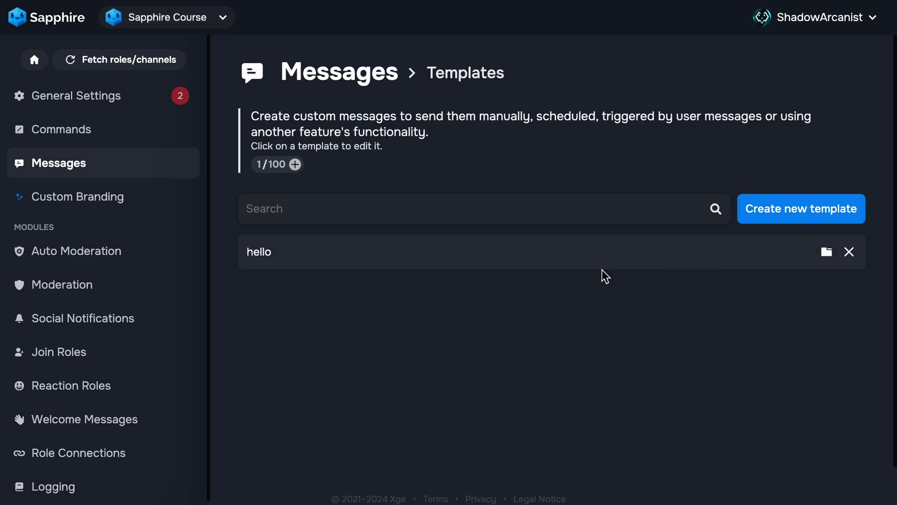
{"action": "left_click", "coordinate": [319, 260]}
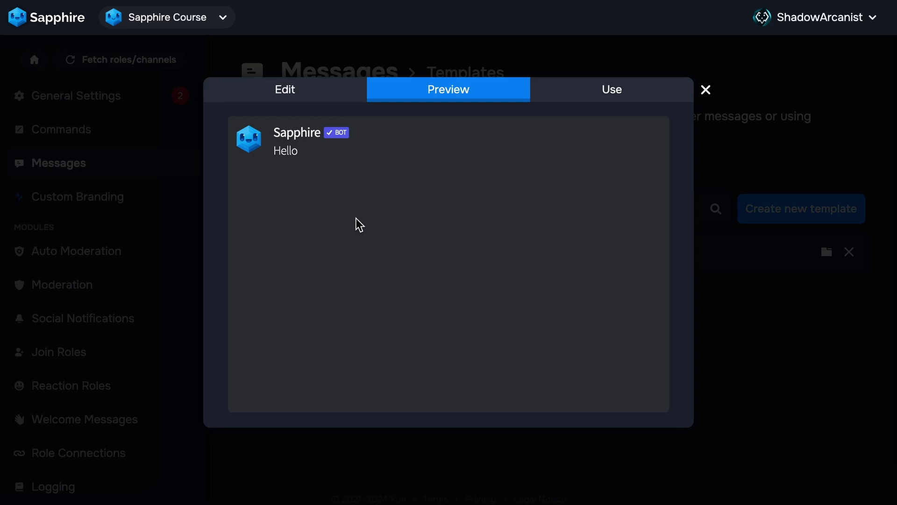
{"action": "left_click", "coordinate": [306, 96]}
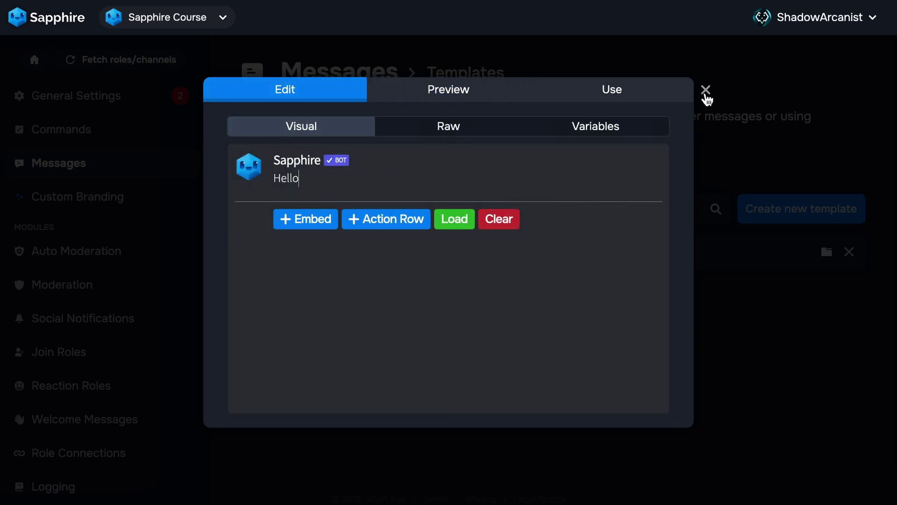
{"action": "left_click", "coordinate": [705, 91]}
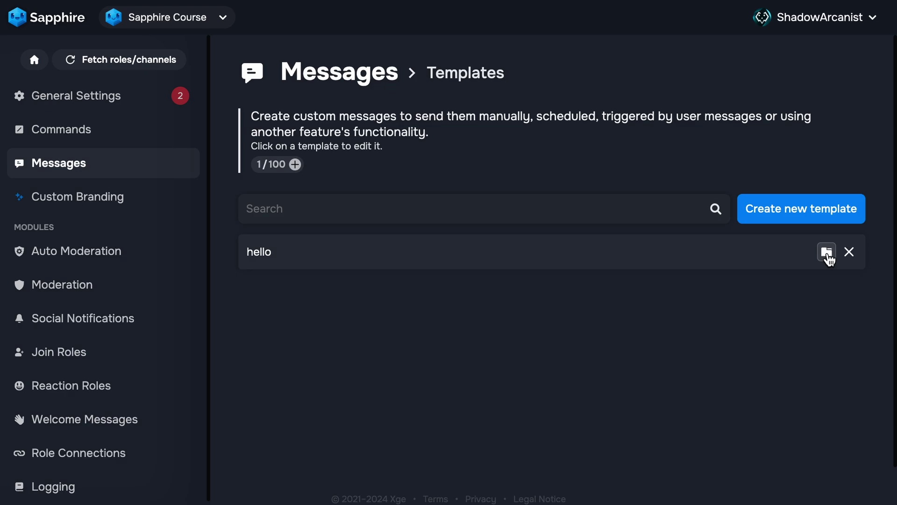
Place the hello template in a new folder named "folders".
{"action": "left_click", "coordinate": [827, 253]}
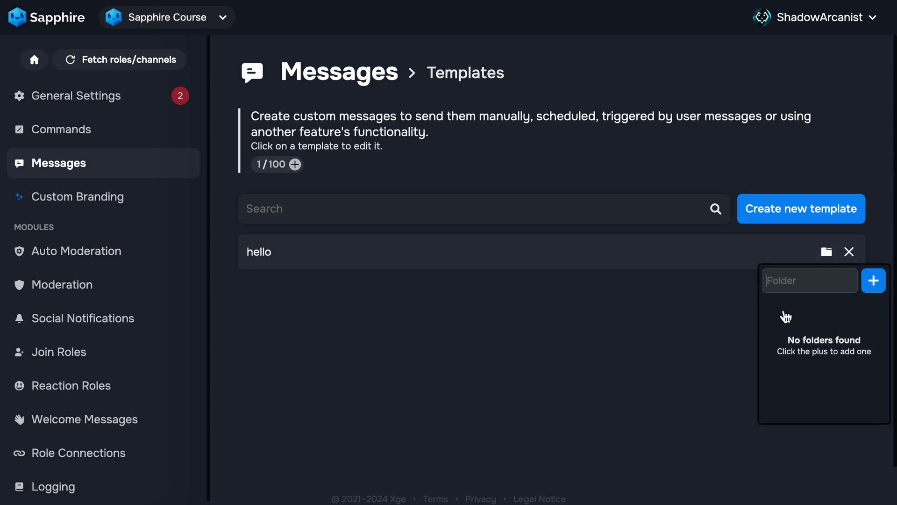
{"action": "type", "text": "folders"}
{"action": "left_click", "coordinate": [872, 293]}
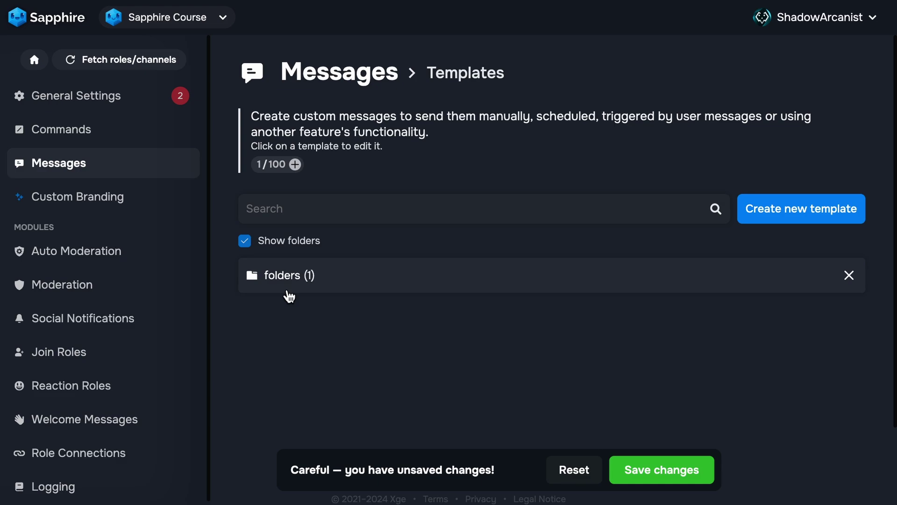
Remove the hello template from inside the "folders" folder and return to the full template list.
{"action": "left_click", "coordinate": [316, 289]}
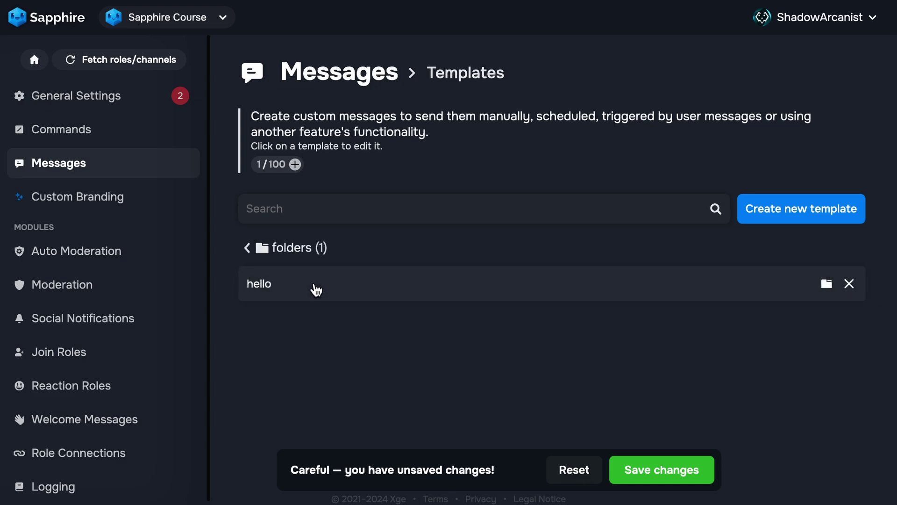
{"action": "left_click", "coordinate": [825, 284]}
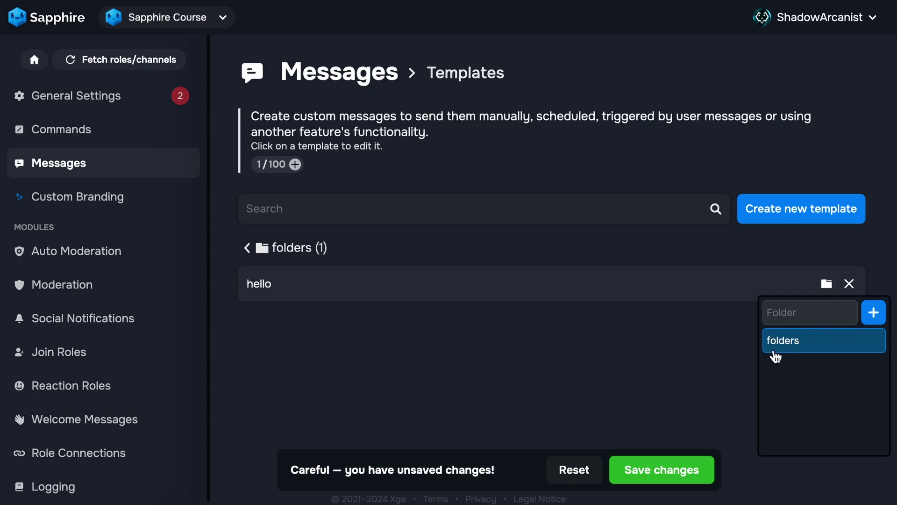
{"action": "left_click", "coordinate": [808, 345]}
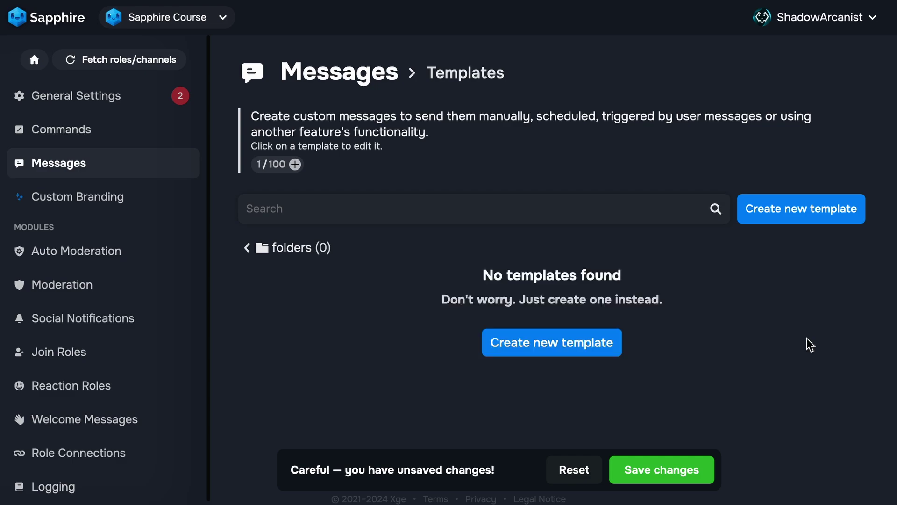
{"action": "left_click", "coordinate": [272, 250]}
Assign the hello template to the existing "folders" folder and save the changes.
{"action": "left_click", "coordinate": [830, 319]}
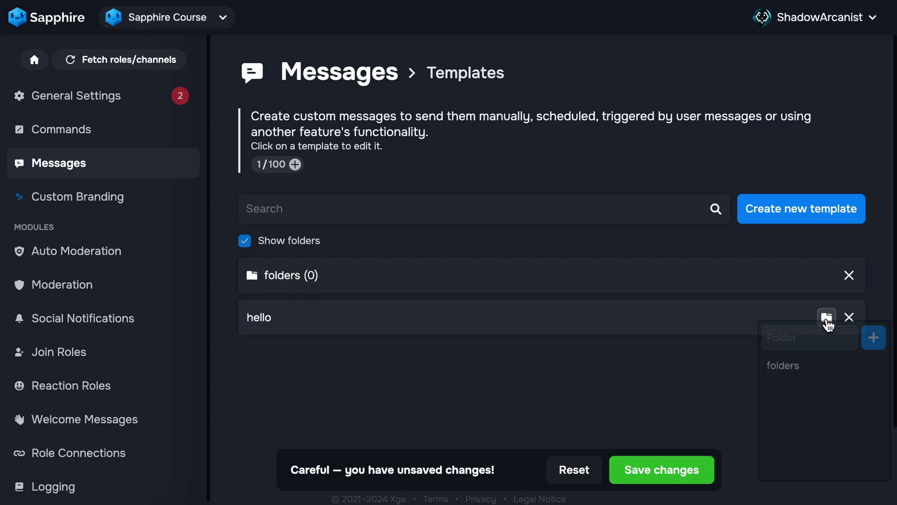
{"action": "left_click", "coordinate": [818, 374]}
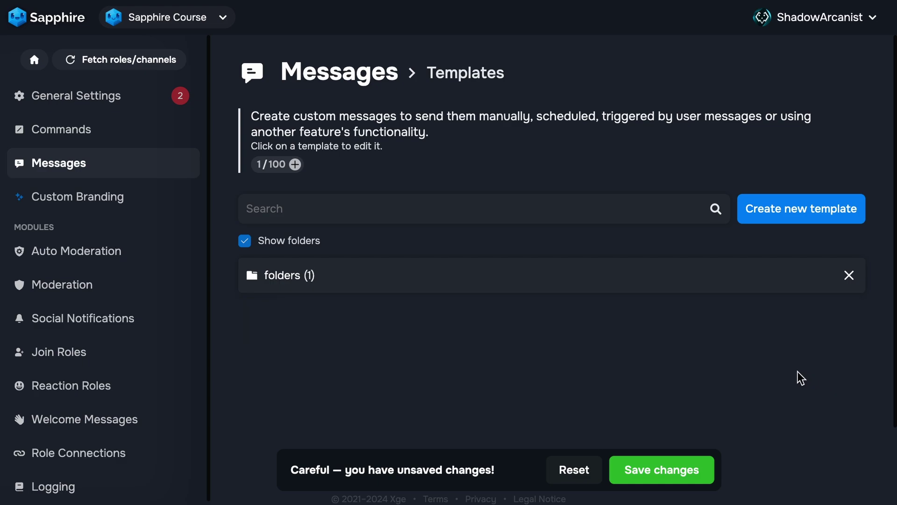
{"action": "left_click", "coordinate": [645, 469]}
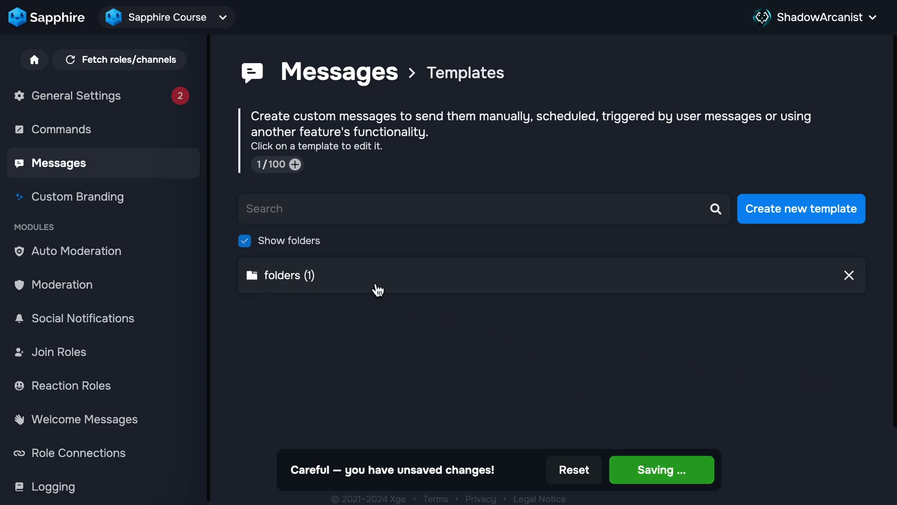
Search the templates for "hello" and switch the Show folders option off and on again.
{"action": "left_click", "coordinate": [331, 210]}
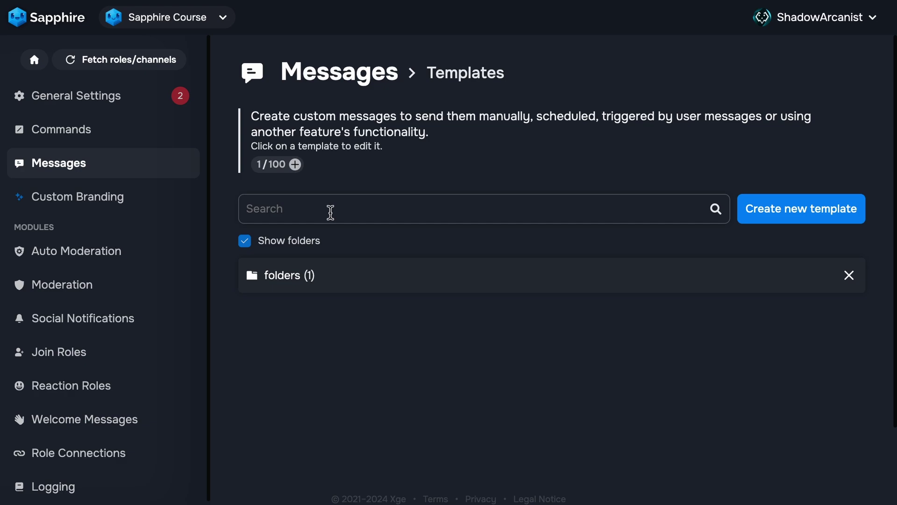
{"action": "type", "text": "hello"}
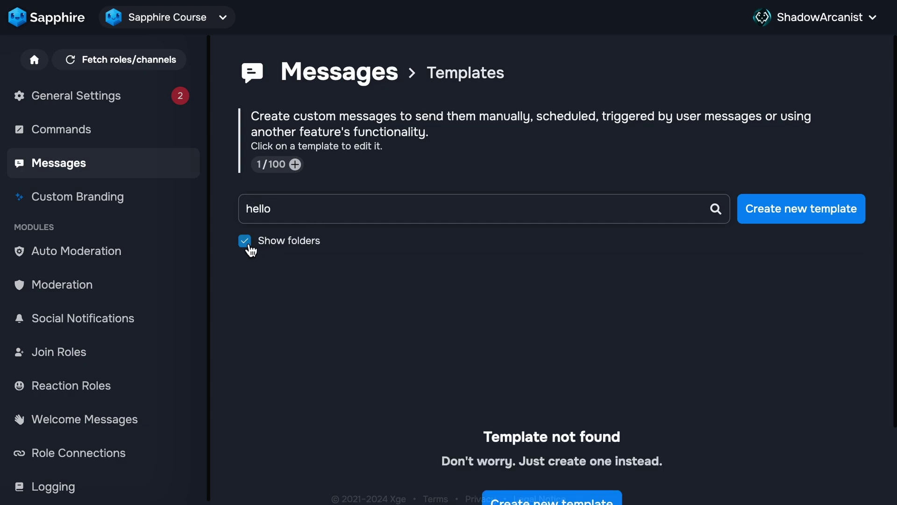
{"action": "left_click", "coordinate": [244, 241]}
{"action": "left_click", "coordinate": [245, 241]}
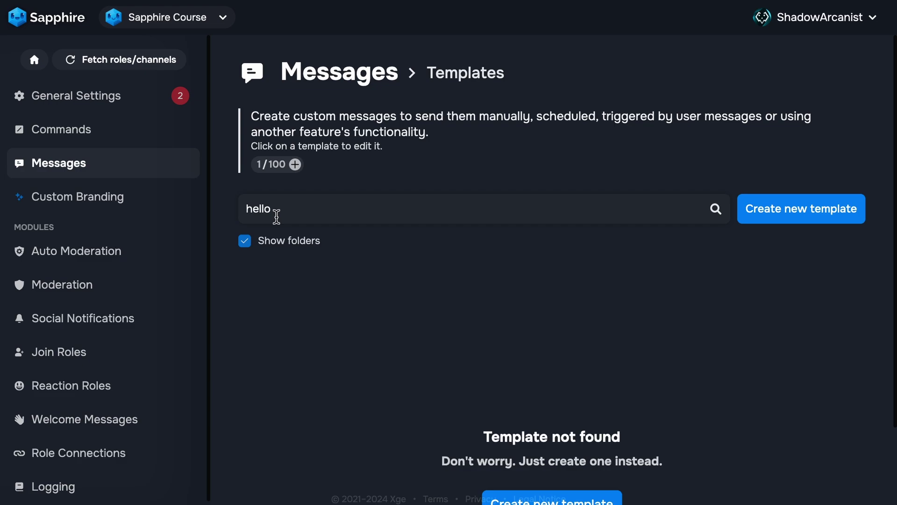
Clear the template search and disable Show folders to list the templates without folders.
{"action": "left_click_drag", "start_coordinate": [275, 213], "coordinate": [242, 208]}
{"action": "key", "text": "BackSpace"}
{"action": "left_click", "coordinate": [250, 244]}
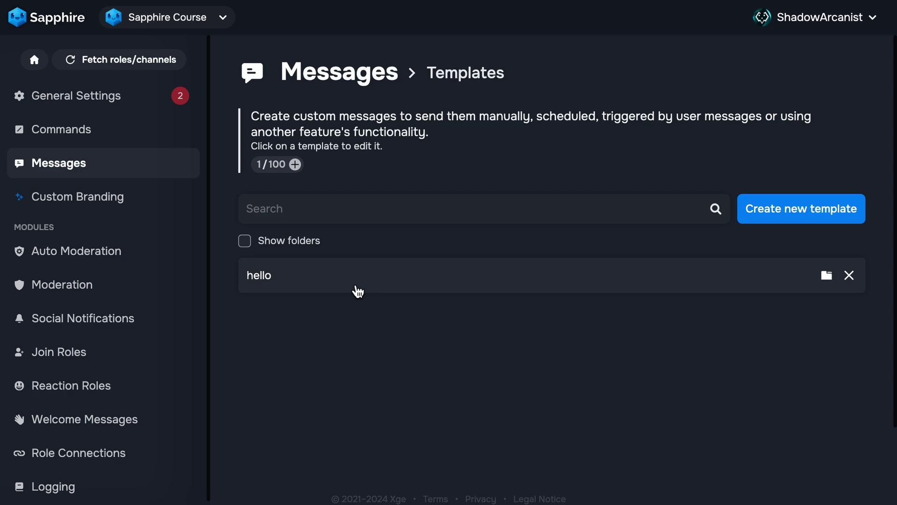
Search for "hello" with folders hidden, and re-enable Show folders to compare the results.
{"action": "left_click", "coordinate": [304, 211]}
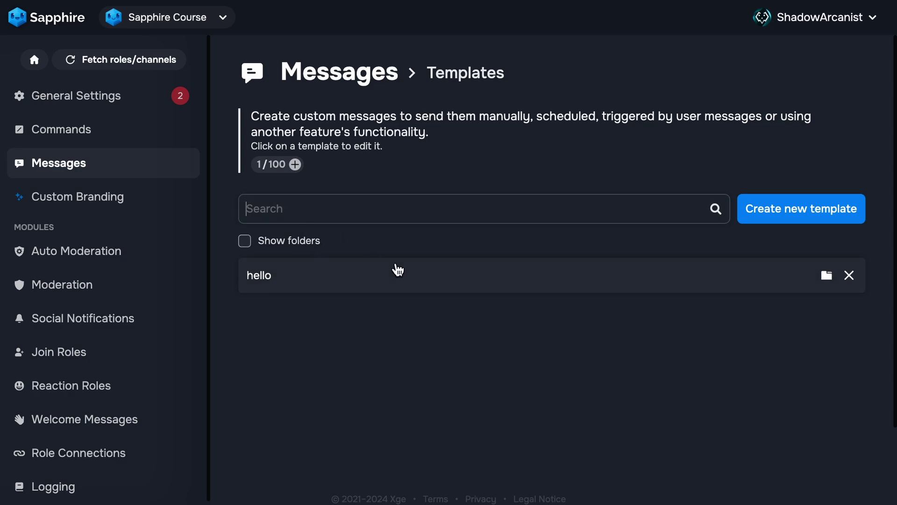
{"action": "type", "text": "hello"}
{"action": "left_click", "coordinate": [299, 246]}
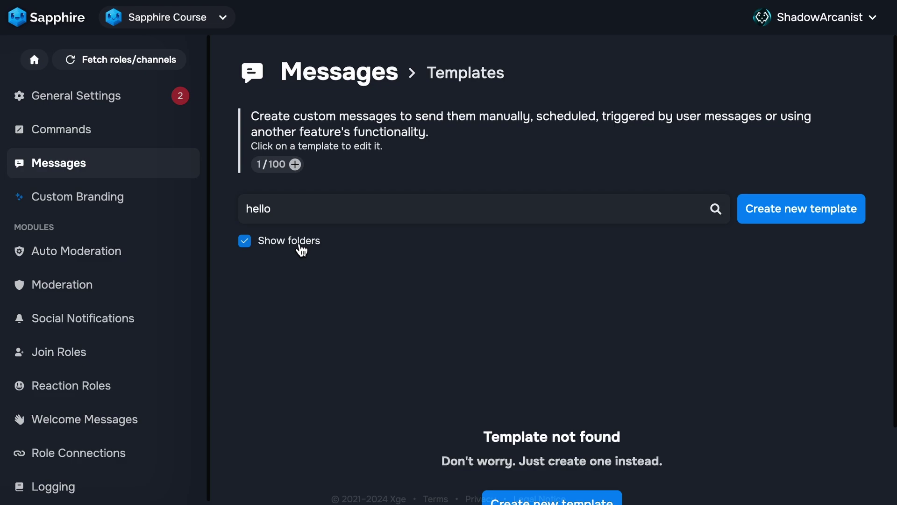
Search the templates for "folder", clear the search and turn off Show folders.
{"action": "left_click_drag", "start_coordinate": [274, 209], "coordinate": [242, 208]}
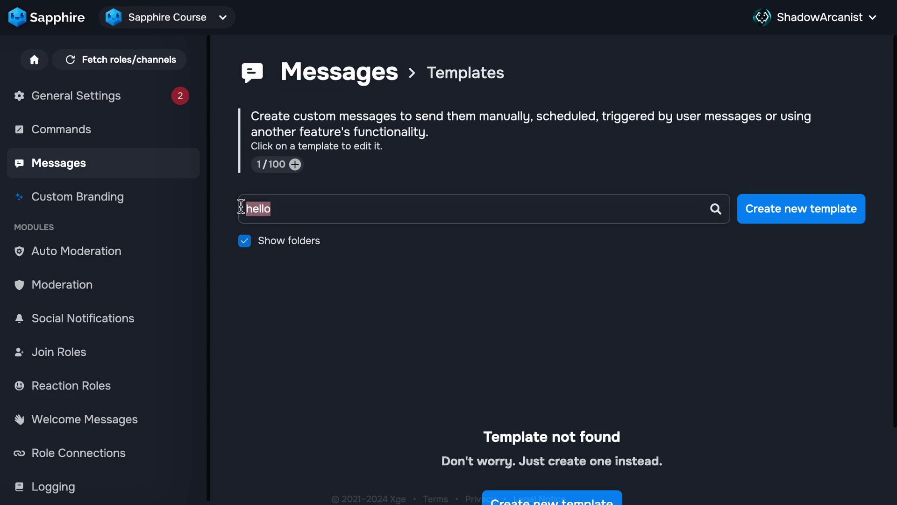
{"action": "type", "text": "folder"}
{"action": "key", "text": "BackSpace"}
{"action": "key", "text": "BackSpace"}
{"action": "key", "text": "BackSpace"}
{"action": "key", "text": "BackSpace"}
{"action": "key", "text": "BackSpace"}
{"action": "key", "text": "BackSpace"}
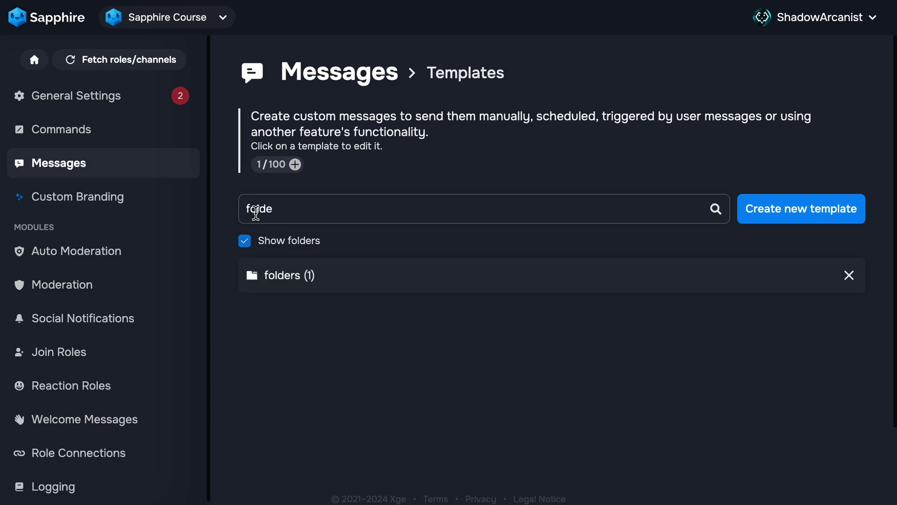
{"action": "left_click", "coordinate": [244, 240]}
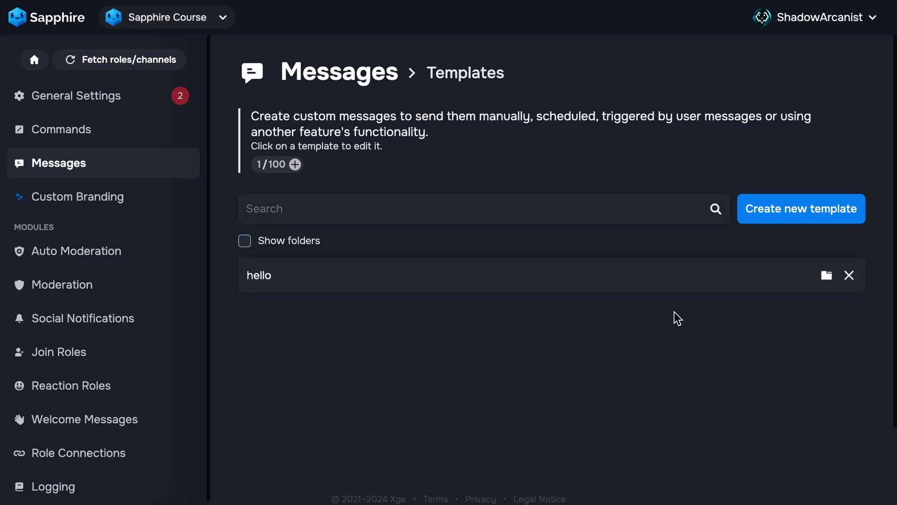
Delete the hello template and reset the unsaved deletion to restore it.
{"action": "left_click", "coordinate": [849, 276]}
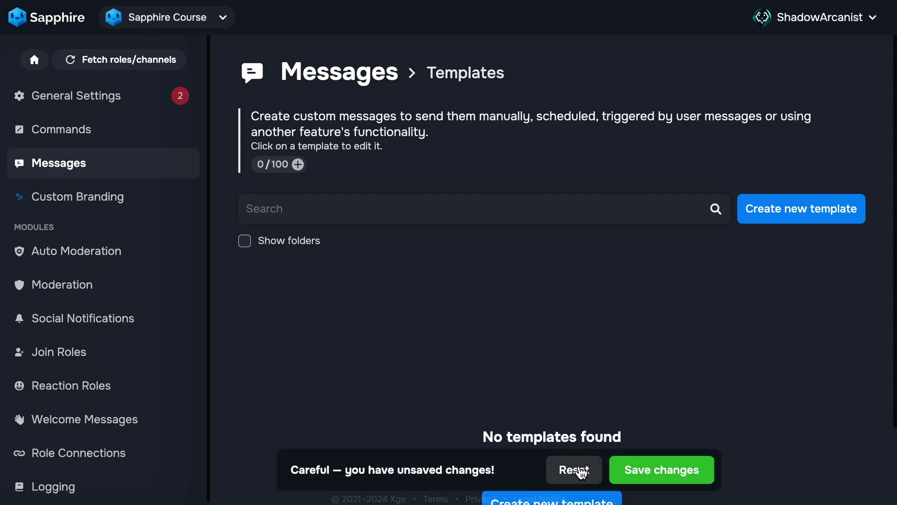
{"action": "scroll", "coordinate": [582, 431], "scroll_direction": "down", "scroll_amount": 2}
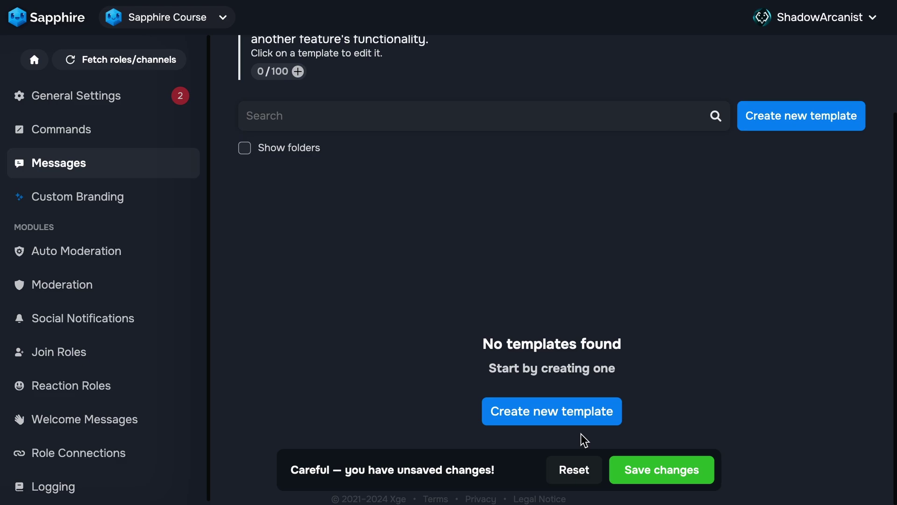
{"action": "scroll", "coordinate": [581, 437], "scroll_direction": "up", "scroll_amount": 2}
{"action": "left_click", "coordinate": [580, 458]}
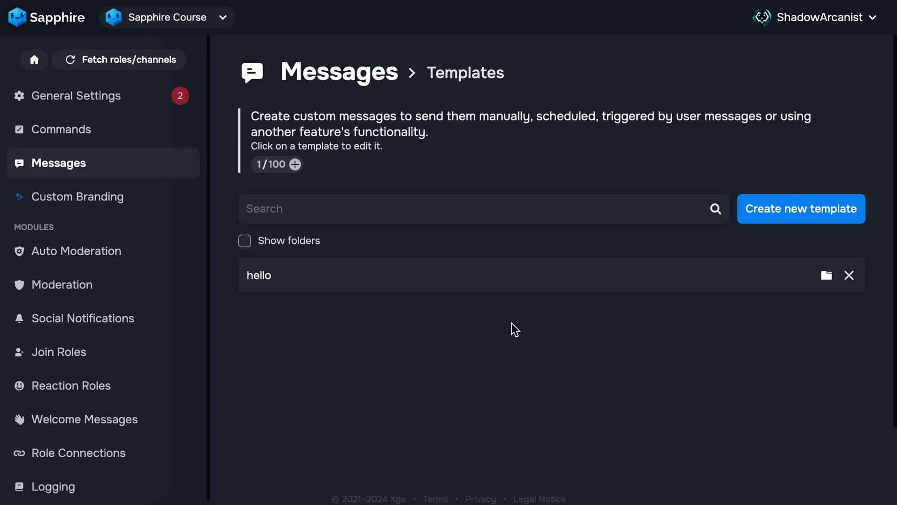
Create a new template named "tutorial" and open it for editing.
{"action": "left_click", "coordinate": [803, 215]}
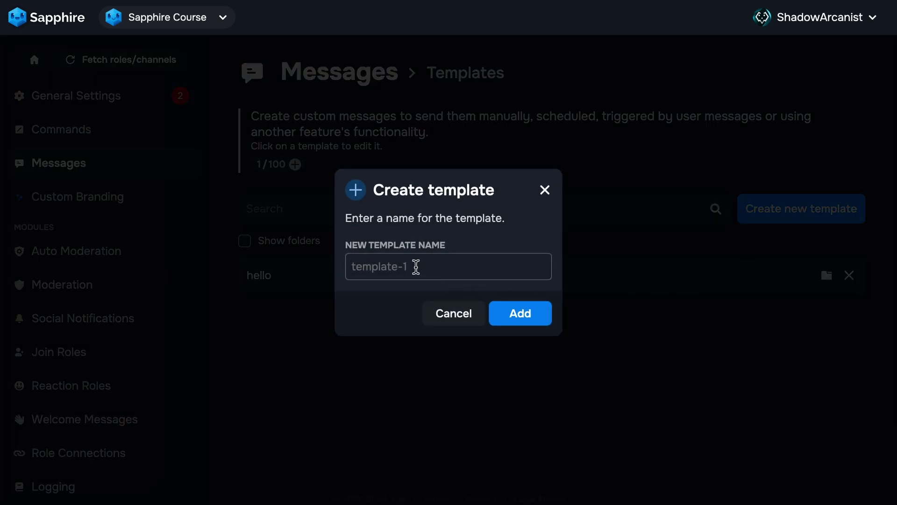
{"action": "type", "text": "tutorial"}
{"action": "left_click", "coordinate": [497, 314]}
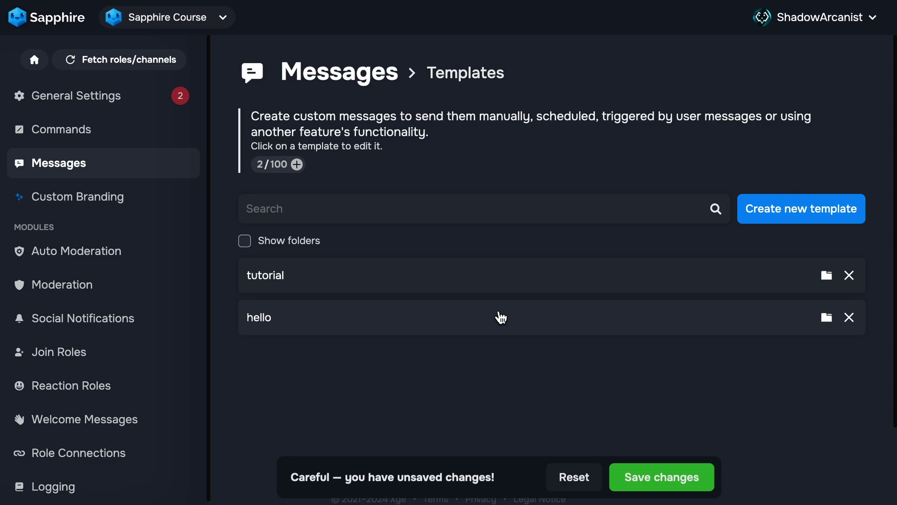
{"action": "left_click", "coordinate": [298, 96]}
{"action": "left_click", "coordinate": [499, 305]}
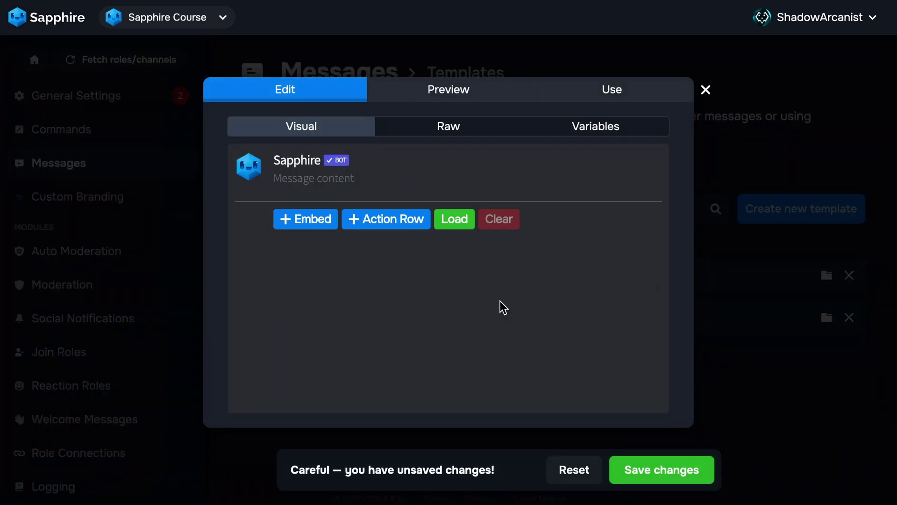
Add several embeds to the tutorial message and remove the extra ones so that a single embed remains.
{"action": "left_click", "coordinate": [306, 224]}
{"action": "left_click", "coordinate": [309, 405]}
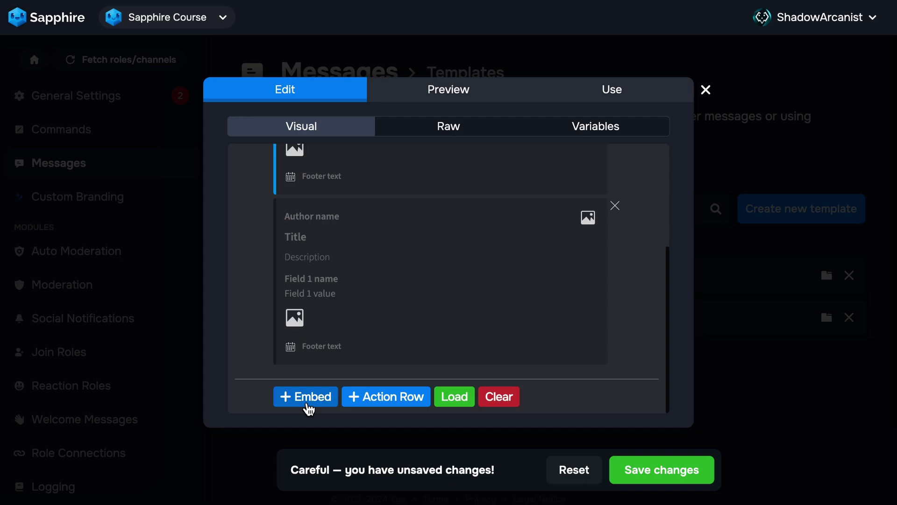
{"action": "left_click", "coordinate": [308, 406]}
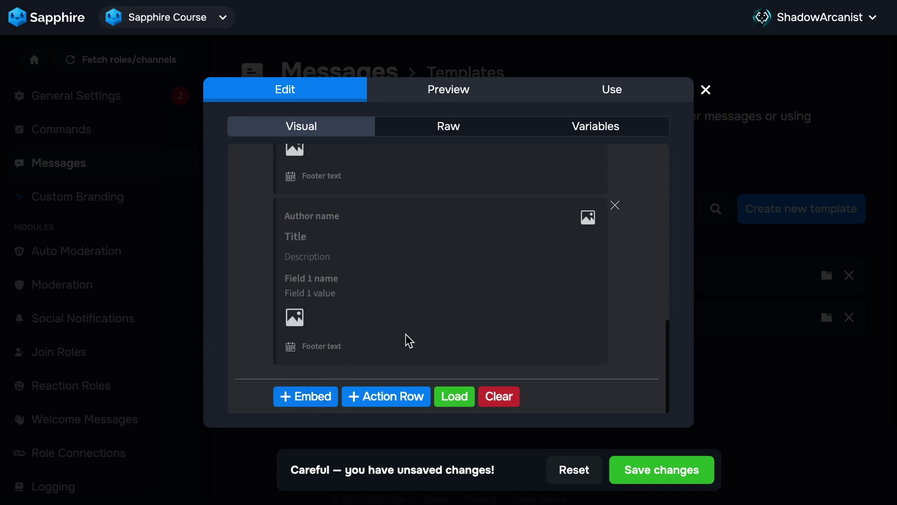
{"action": "scroll", "coordinate": [628, 242], "scroll_direction": "up", "scroll_amount": 1}
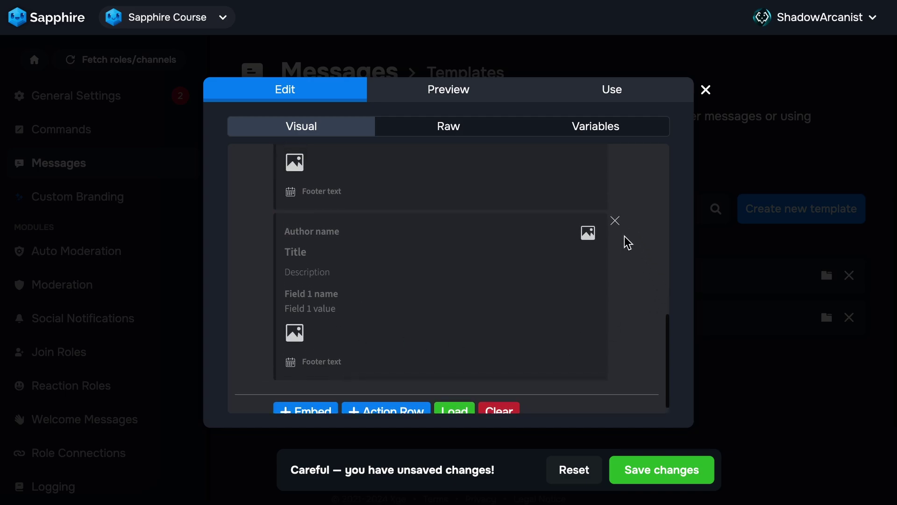
{"action": "scroll", "coordinate": [631, 252], "scroll_direction": "up", "scroll_amount": 3}
{"action": "left_click", "coordinate": [614, 335]}
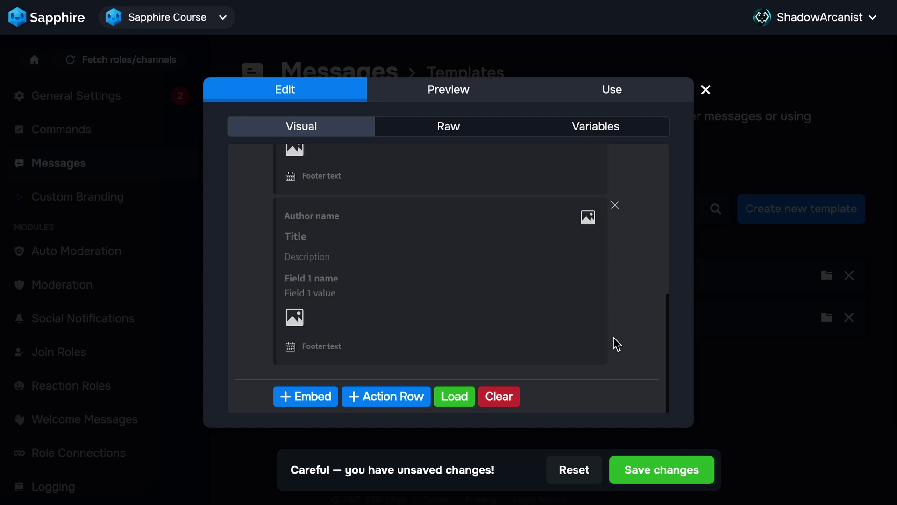
{"action": "left_click", "coordinate": [614, 205]}
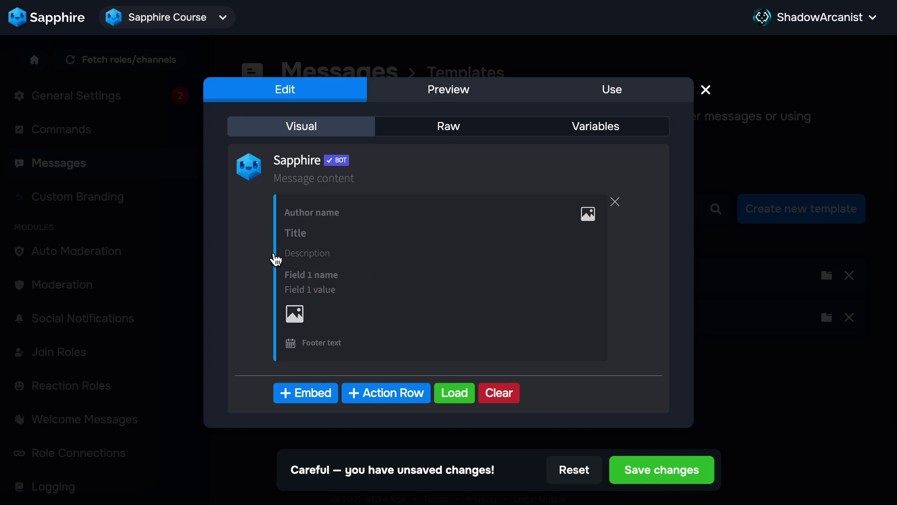
Set the embed's color to light blue #75c8ff and return to the embed layout.
{"action": "left_click", "coordinate": [275, 257]}
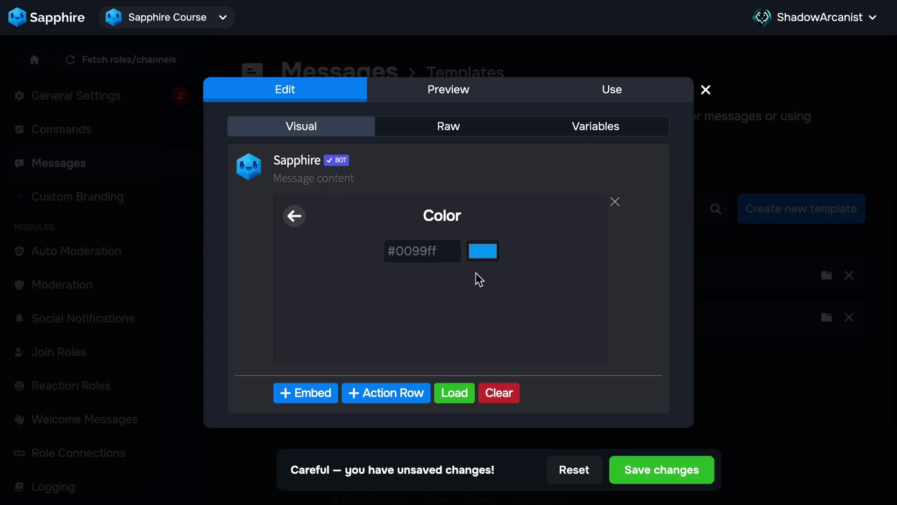
{"action": "left_click", "coordinate": [483, 252]}
{"action": "left_click", "coordinate": [553, 263]}
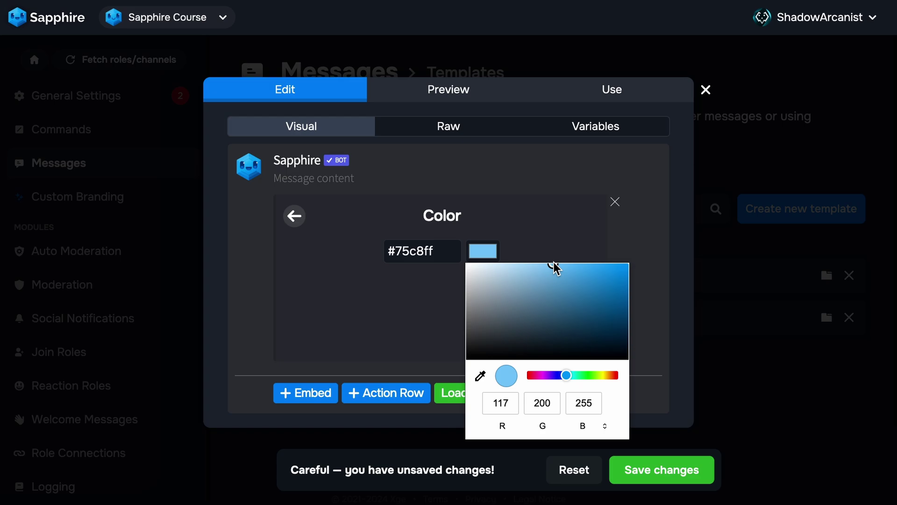
{"action": "left_click", "coordinate": [552, 248]}
{"action": "left_click", "coordinate": [302, 221]}
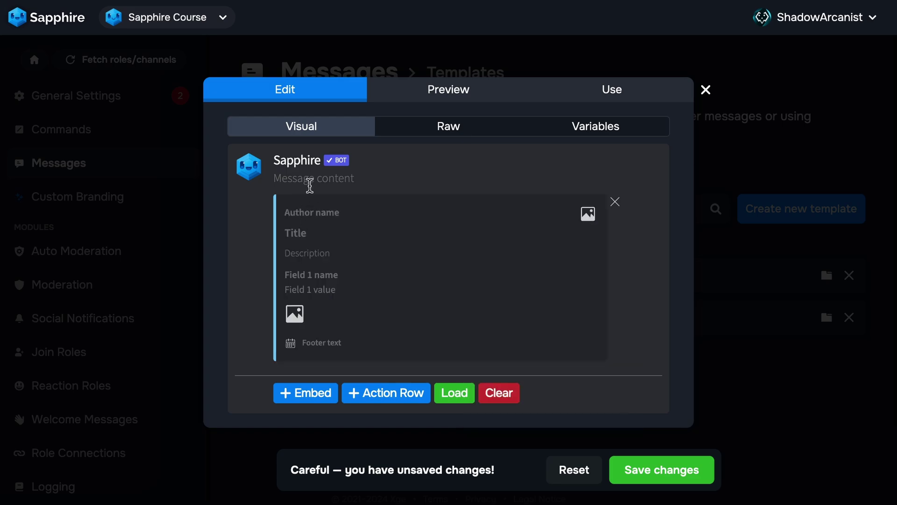
Enter "hi" as the message content above the embed, preview the message and return to editing.
{"action": "left_click", "coordinate": [310, 185]}
{"action": "type", "text": "hi"}
{"action": "left_click", "coordinate": [457, 96]}
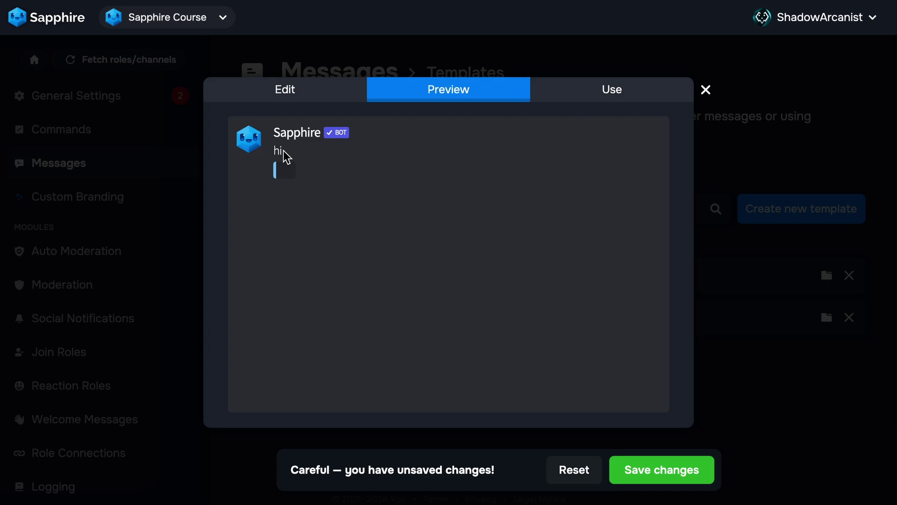
{"action": "left_click", "coordinate": [293, 96]}
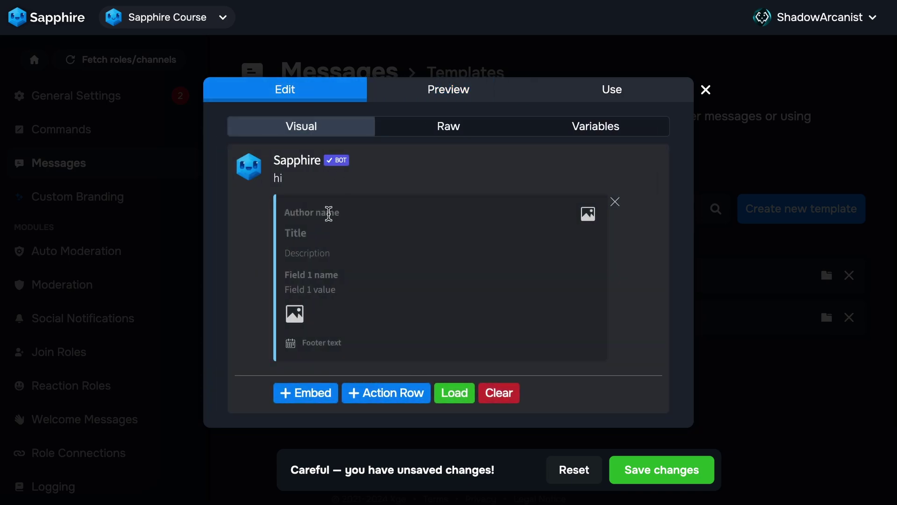
{"action": "left_click", "coordinate": [329, 214]}
{"action": "type", "text": "Sapphire"}
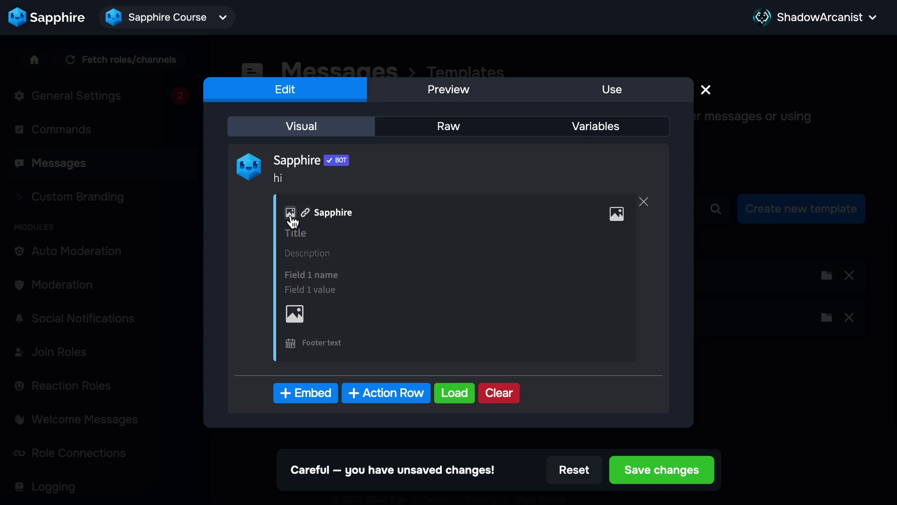
{"action": "left_click", "coordinate": [290, 213]}
{"action": "right_click", "coordinate": [254, 169]}
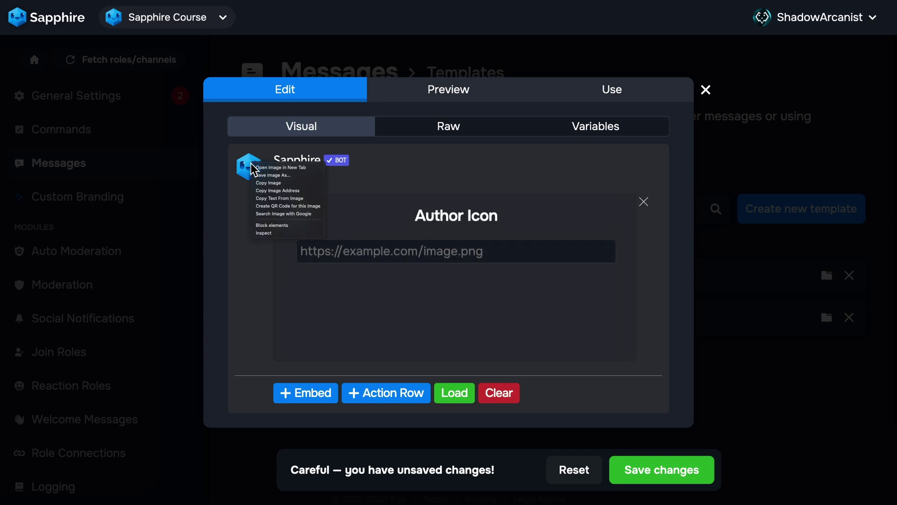
{"action": "left_click", "coordinate": [289, 195]}
{"action": "left_click", "coordinate": [425, 248]}
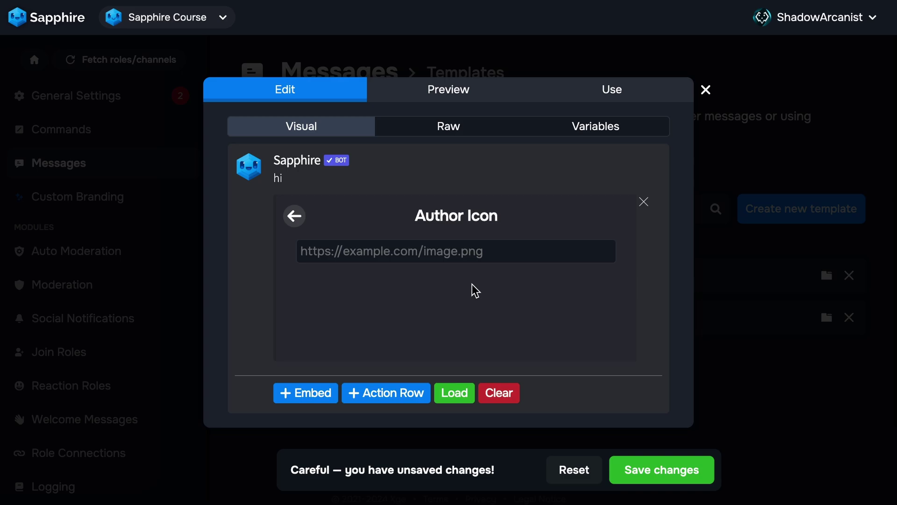
{"action": "type", "text": "https://sapph.xyz/assets/branding/logo.png"}
{"action": "left_click", "coordinate": [294, 216]}
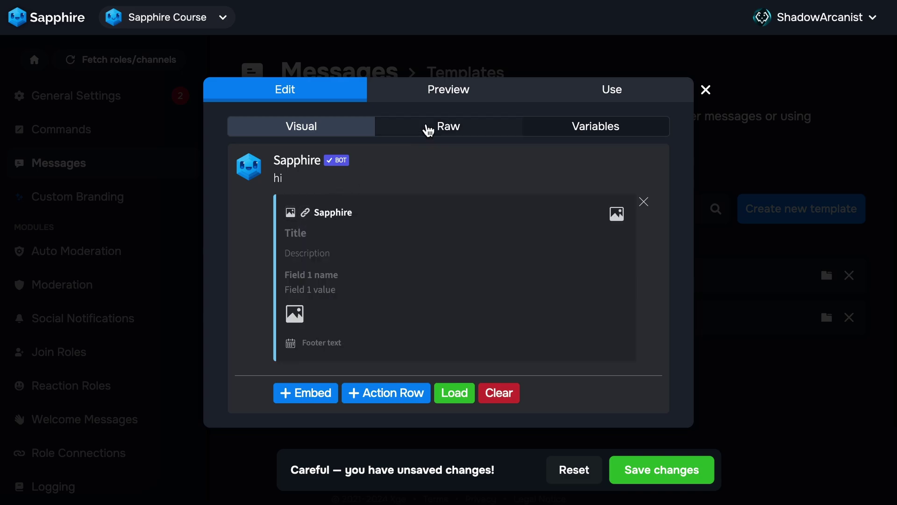
Preview the message to check the embed's author name and icon, and return to editing.
{"action": "left_click", "coordinate": [441, 91]}
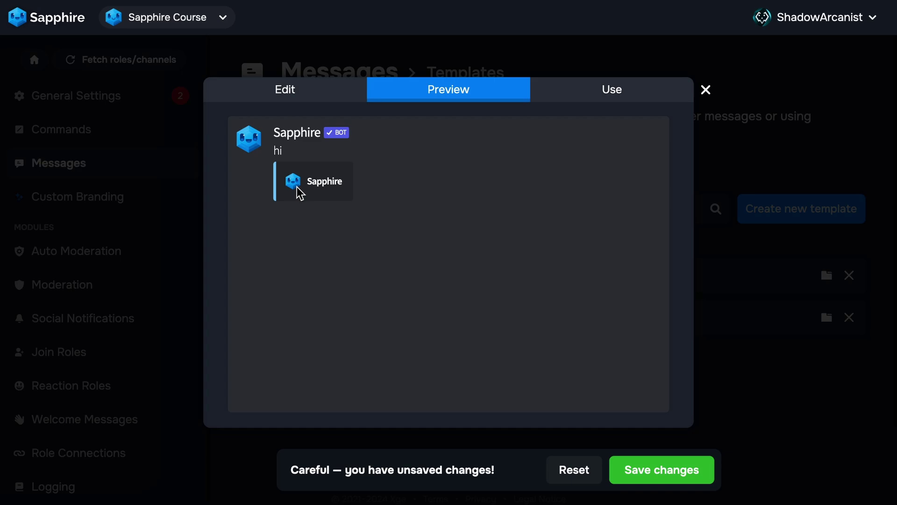
{"action": "left_click", "coordinate": [308, 94]}
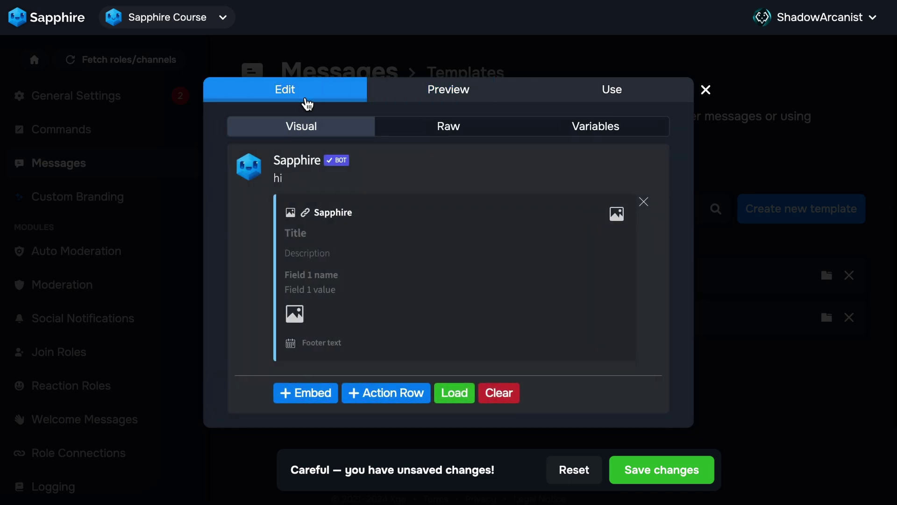
{"action": "left_click", "coordinate": [428, 95]}
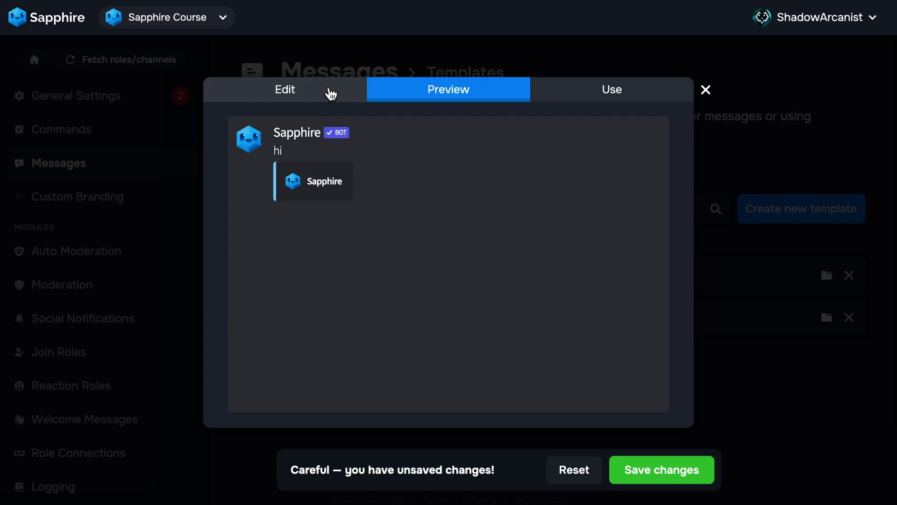
{"action": "left_click", "coordinate": [329, 89]}
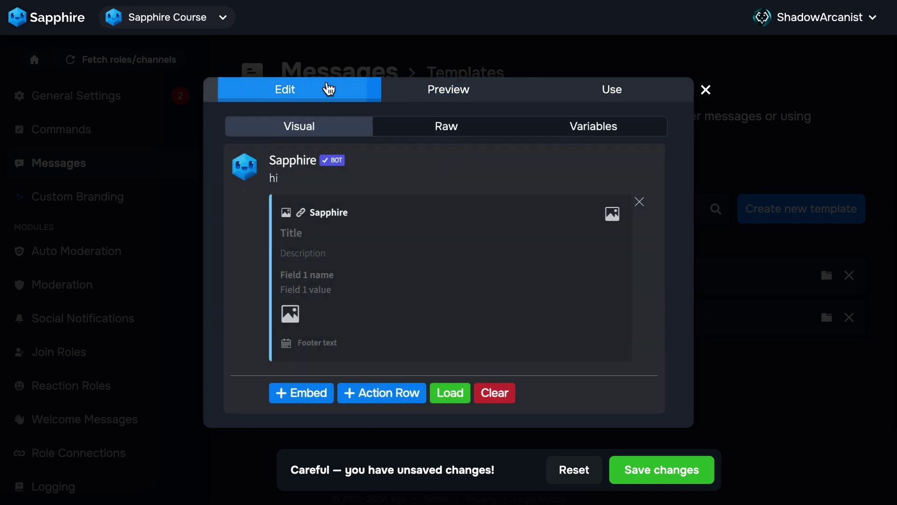
Delete the "hi" message content above the embed.
{"action": "left_click", "coordinate": [280, 180]}
{"action": "key", "text": "BackSpace"}
{"action": "key", "text": "BackSpace"}
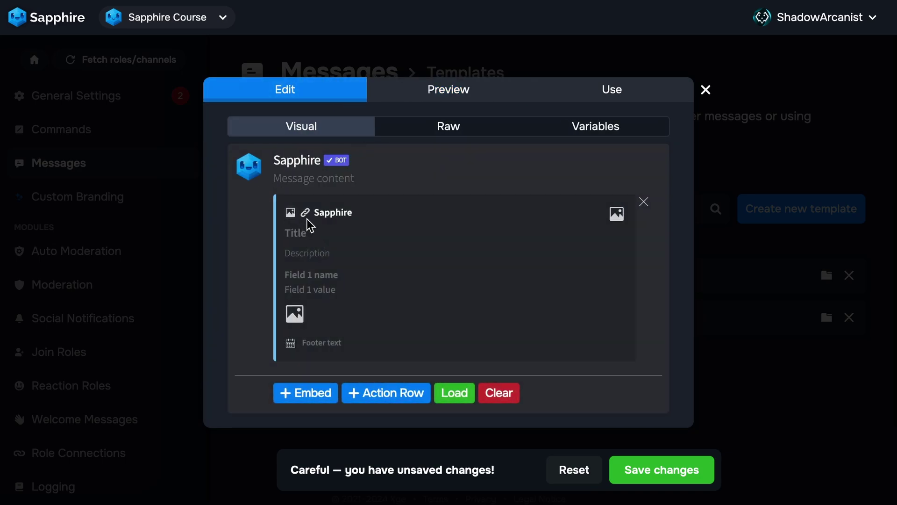
{"action": "left_click", "coordinate": [304, 212]}
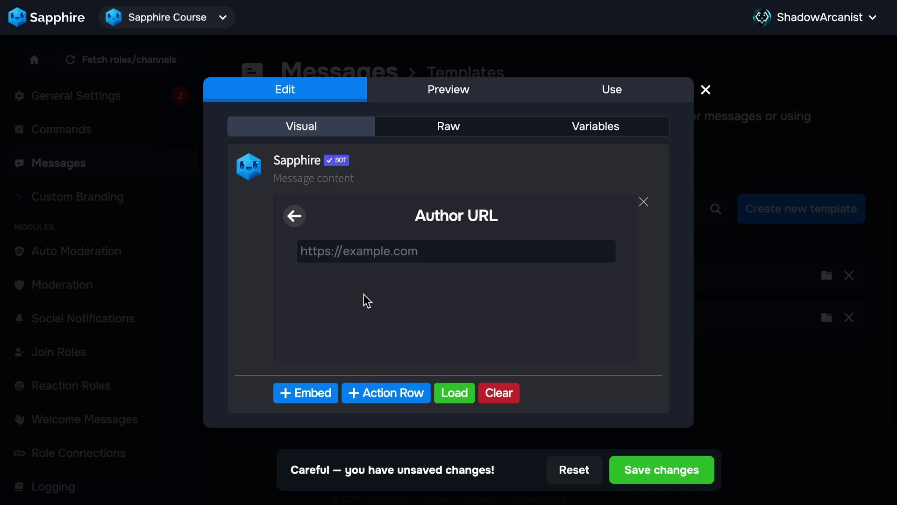
{"action": "type", "text": "https://sapph.xyz"}
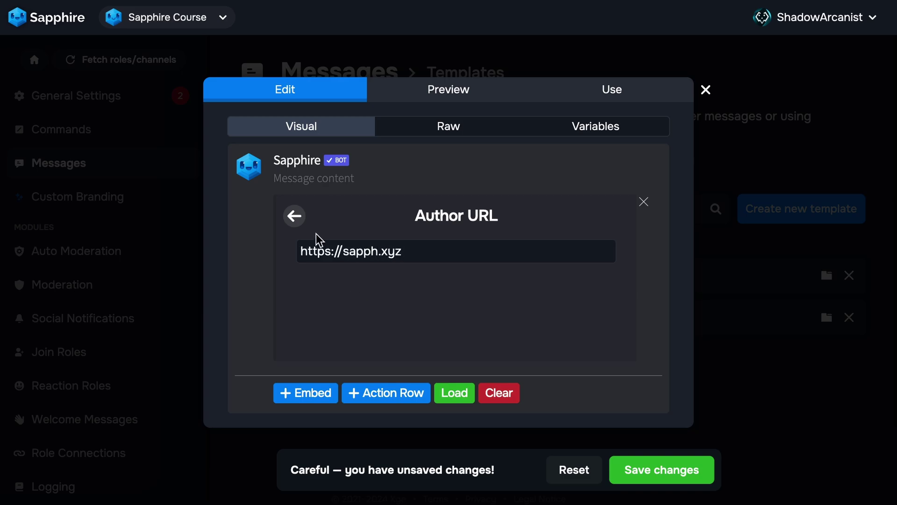
{"action": "left_click", "coordinate": [295, 216]}
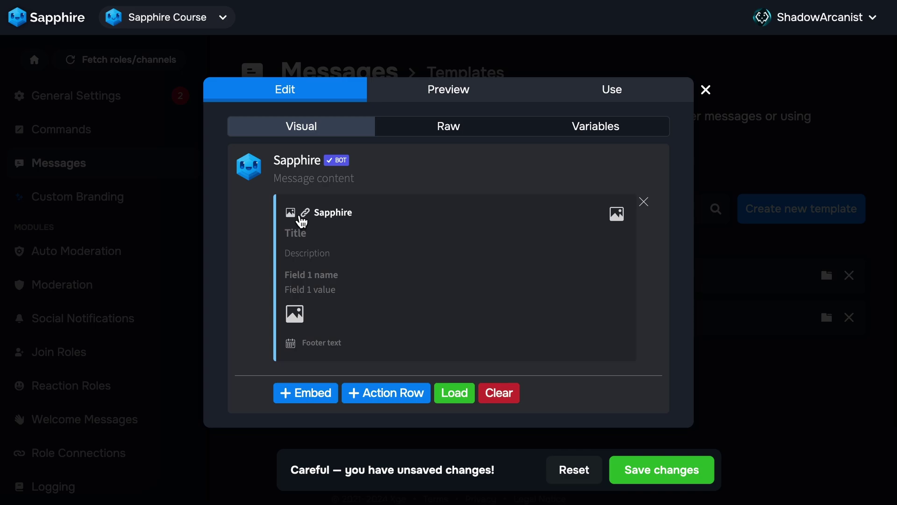
Set the embed's title to "Titles", preview the message and return to editing.
{"action": "left_click", "coordinate": [327, 236]}
{"action": "type", "text": "Titles"}
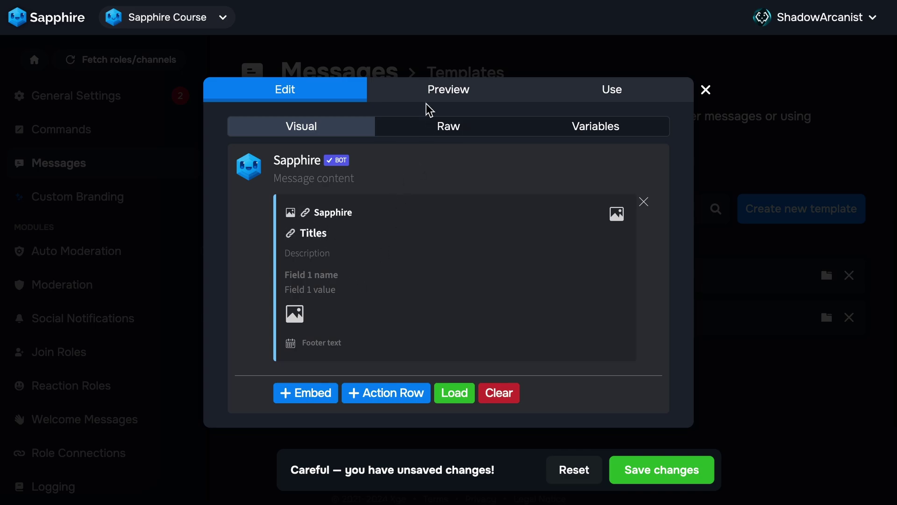
{"action": "left_click", "coordinate": [427, 95]}
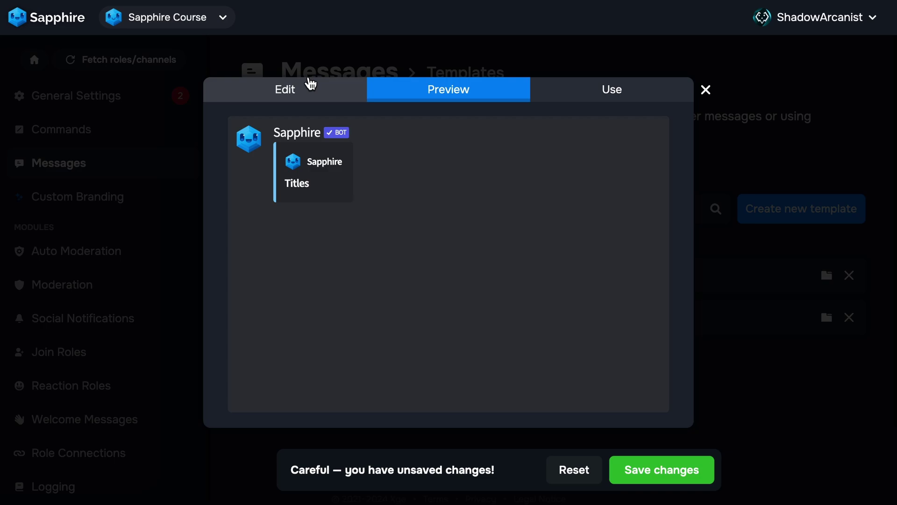
{"action": "left_click", "coordinate": [307, 90]}
Enter "hi" as the embed's description and "Filed Name" as the name of its first field.
{"action": "left_click", "coordinate": [335, 254]}
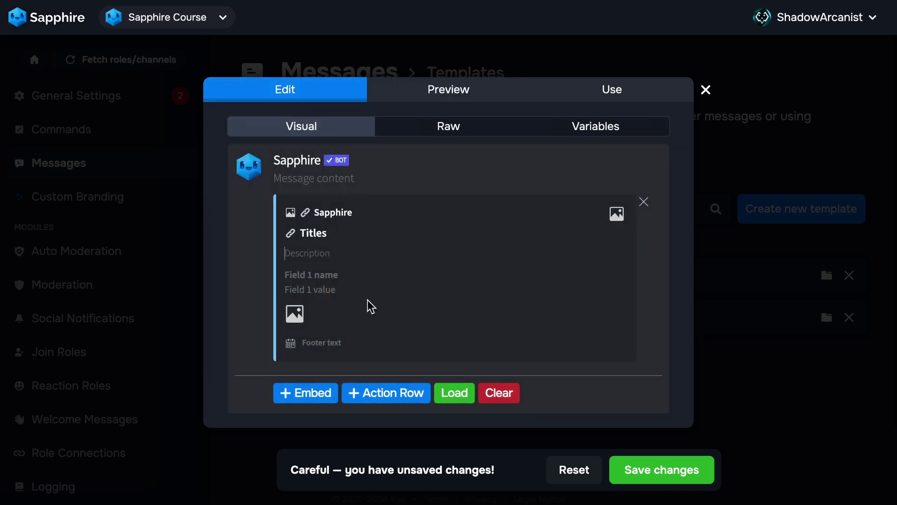
{"action": "type", "text": "hi"}
{"action": "left_click", "coordinate": [337, 276]}
{"action": "type", "text": "Filed Name"}
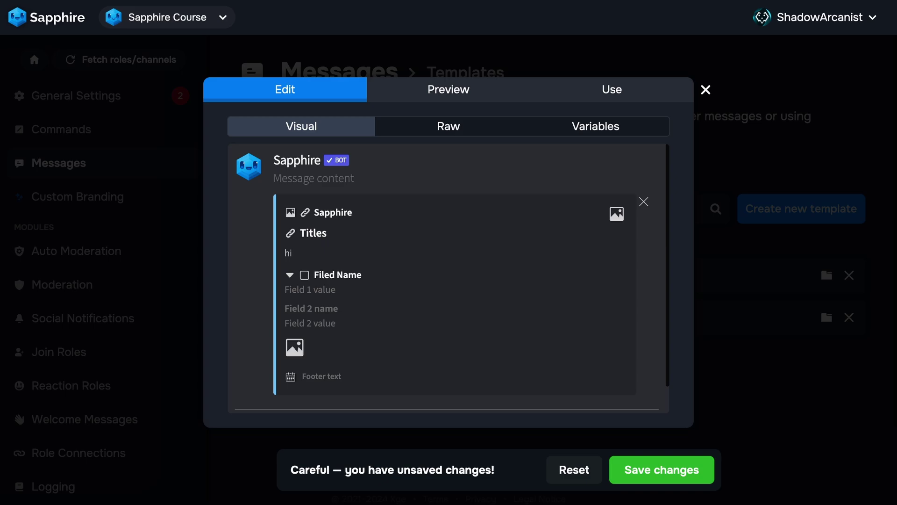
Give the first field the value "Value" and add a second field named "Field" with the value "vv".
{"action": "type", "text": "Value"}
{"action": "left_click", "coordinate": [330, 307]}
{"action": "type", "text": "Fiel"}
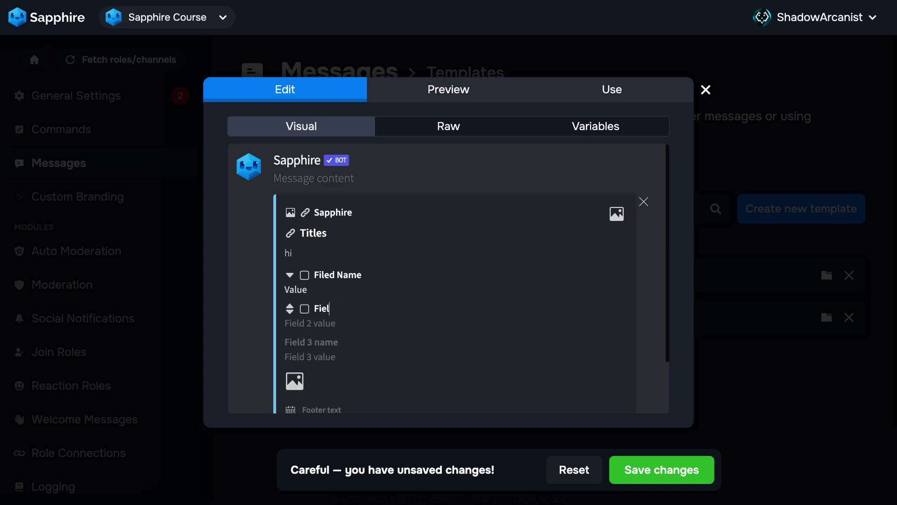
{"action": "type", "text": "vv"}
Make both embed fields inline, preview the message and return to editing.
{"action": "left_click", "coordinate": [305, 275]}
{"action": "left_click", "coordinate": [304, 308]}
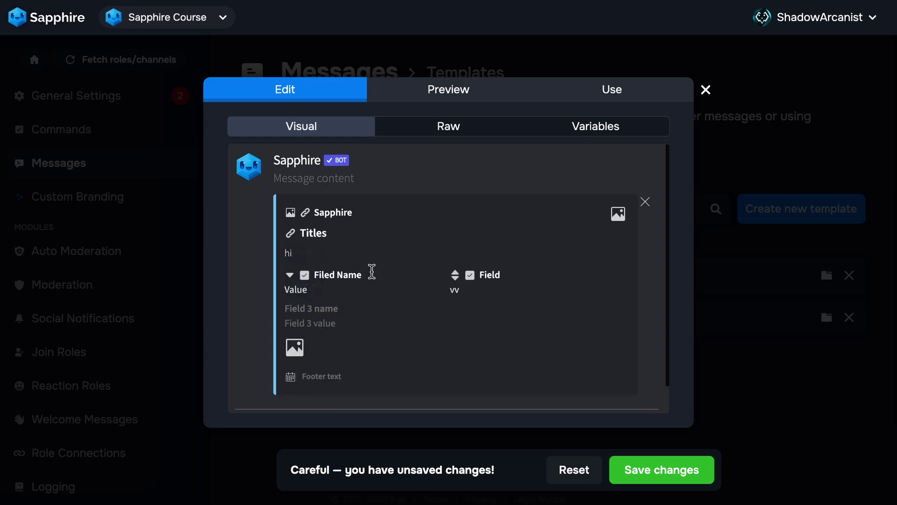
{"action": "left_click", "coordinate": [456, 96]}
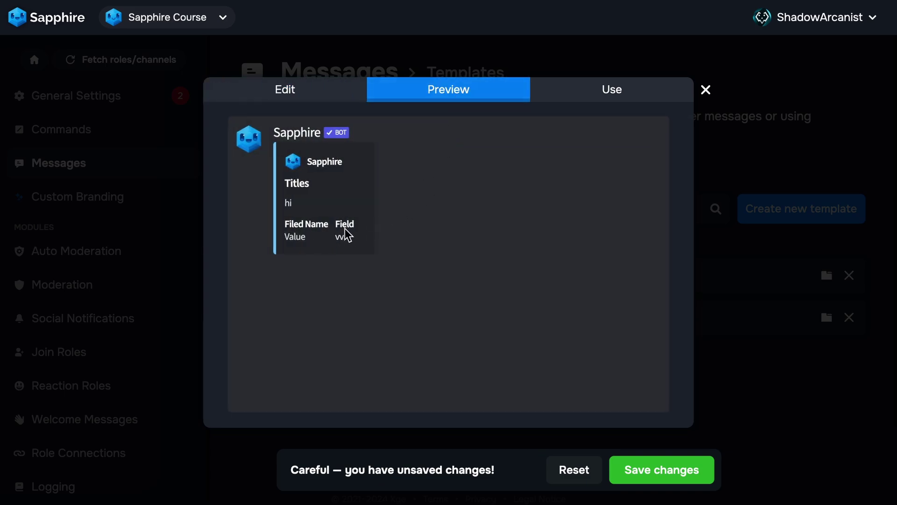
{"action": "left_click", "coordinate": [313, 100]}
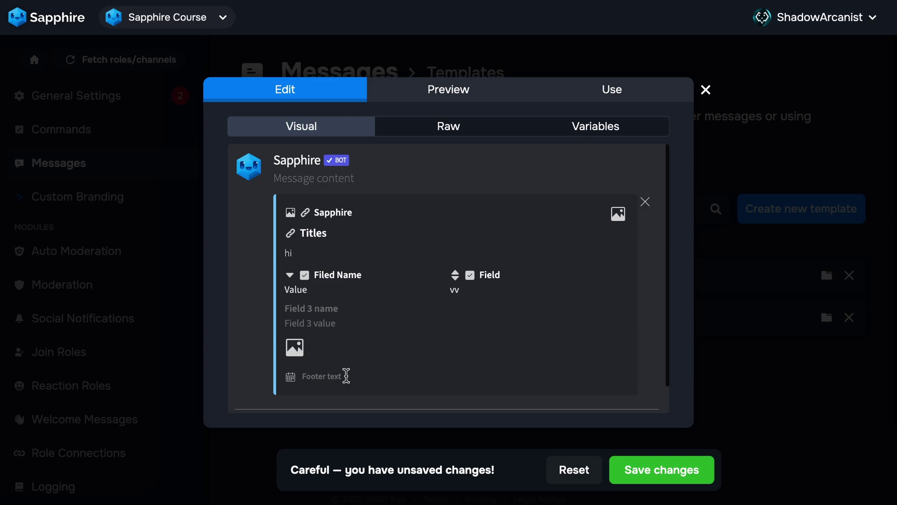
Set the embed's footer text to "Footer" and its timestamp to 17/01/2025, 02:48 PM.
{"action": "type", "text": "Footer"}
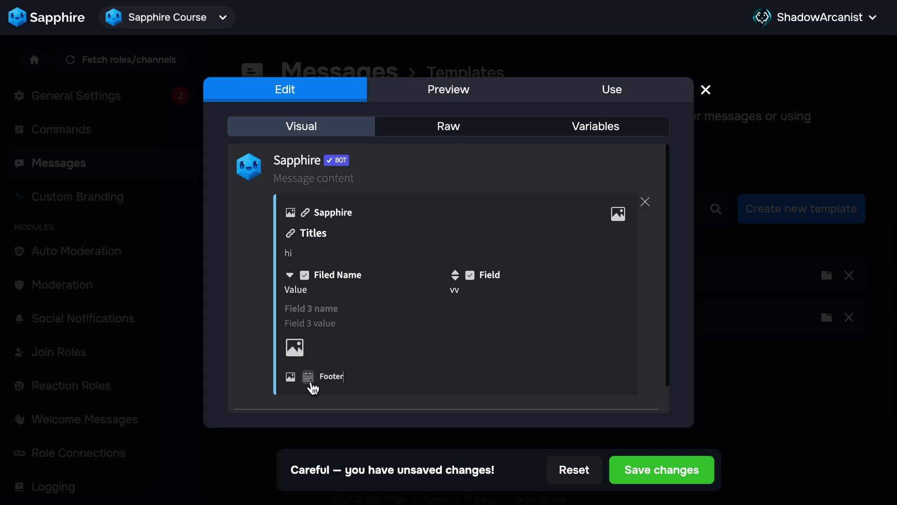
{"action": "left_click", "coordinate": [310, 381]}
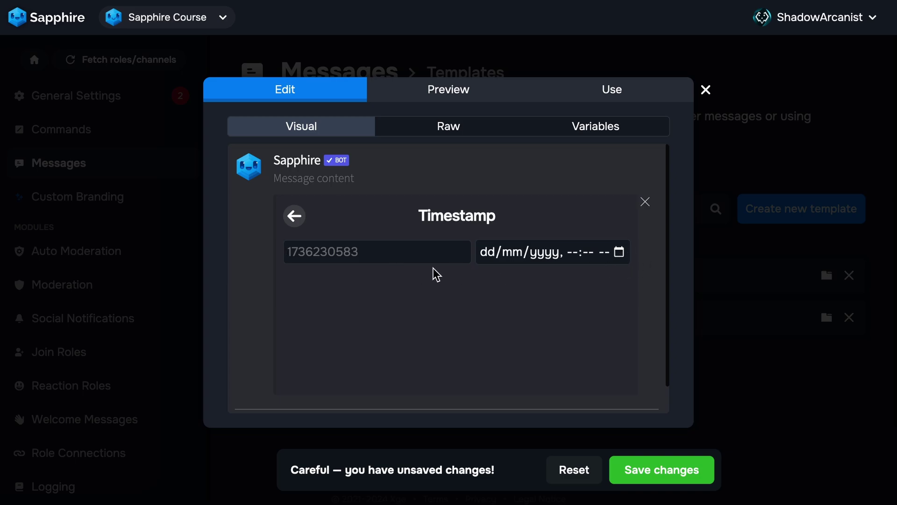
{"action": "left_click", "coordinate": [620, 255]}
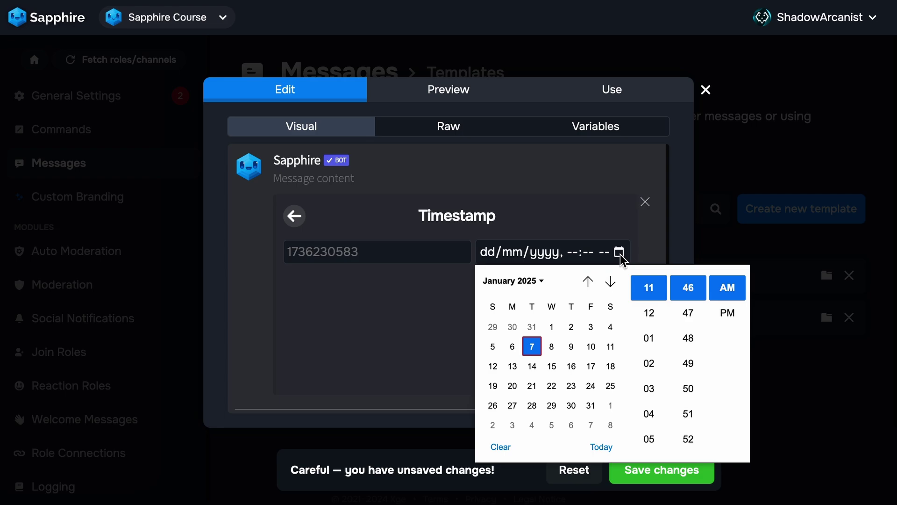
{"action": "left_click", "coordinate": [592, 369]}
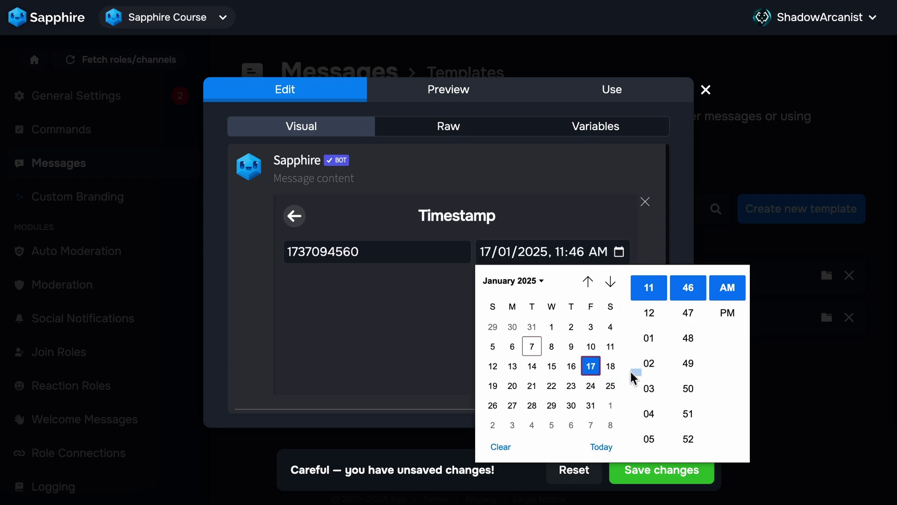
{"action": "left_click", "coordinate": [683, 342]}
{"action": "left_click", "coordinate": [646, 362]}
{"action": "left_click", "coordinate": [725, 315]}
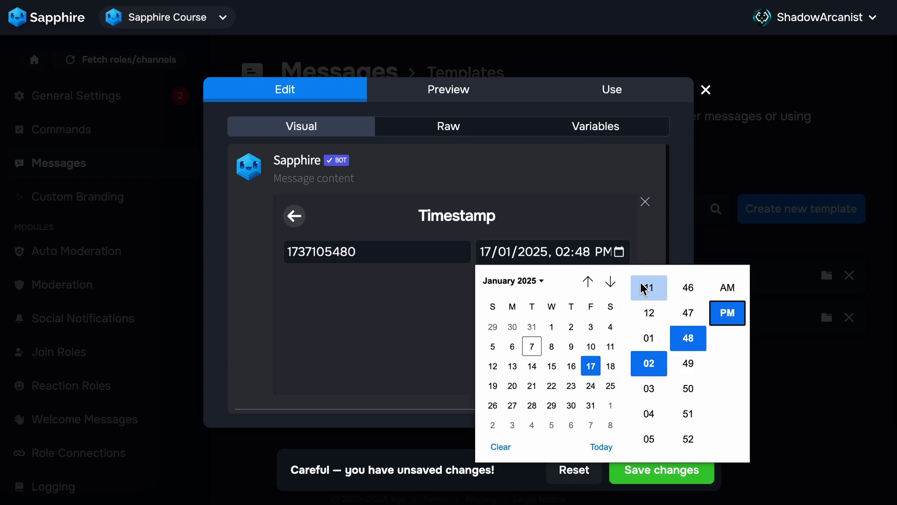
Change the timestamp's date to today, 07/01/2025, preview the message and return to editing.
{"action": "left_click", "coordinate": [601, 447]}
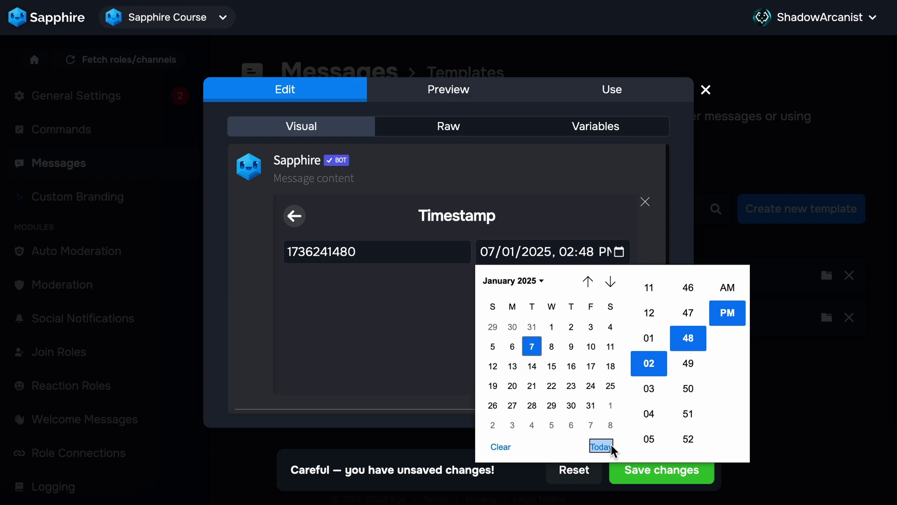
{"action": "left_click", "coordinate": [428, 321]}
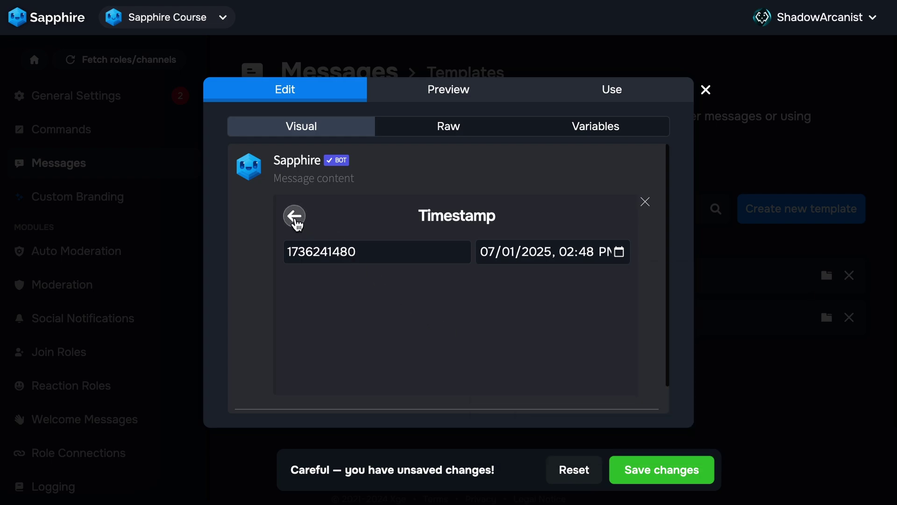
{"action": "left_click", "coordinate": [295, 218]}
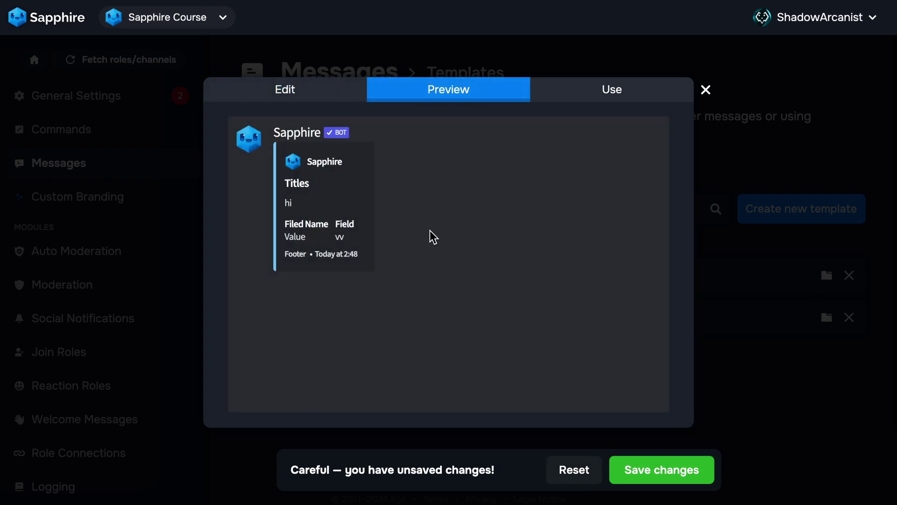
{"action": "left_click", "coordinate": [310, 95]}
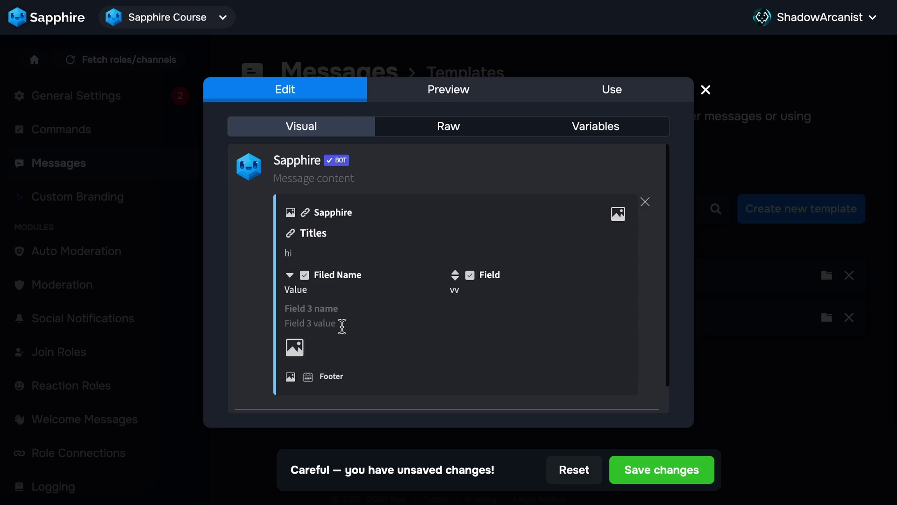
{"action": "left_click", "coordinate": [295, 348]}
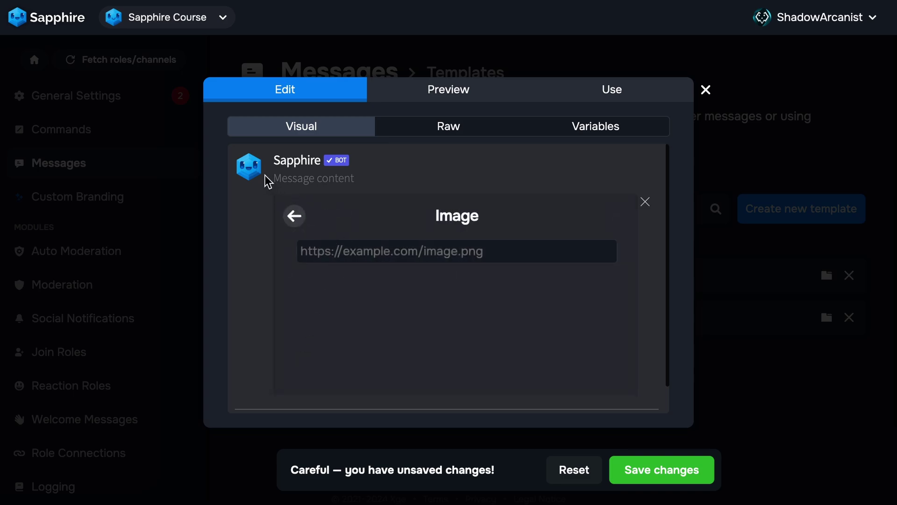
{"action": "right_click", "coordinate": [264, 174]}
{"action": "left_click", "coordinate": [302, 200]}
{"action": "left_click", "coordinate": [366, 246]}
{"action": "type", "text": "https://sapph.xyz/assets/branding/logo.png"}
{"action": "left_click", "coordinate": [294, 216]}
{"action": "left_click", "coordinate": [618, 214]}
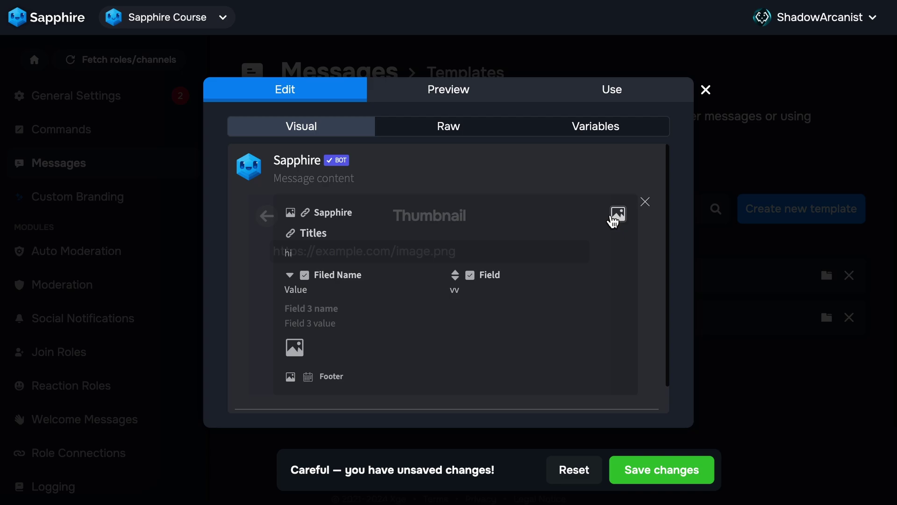
{"action": "left_click", "coordinate": [456, 254]}
{"action": "type", "text": "https://sapph.xyz/assets/branding/logo.png"}
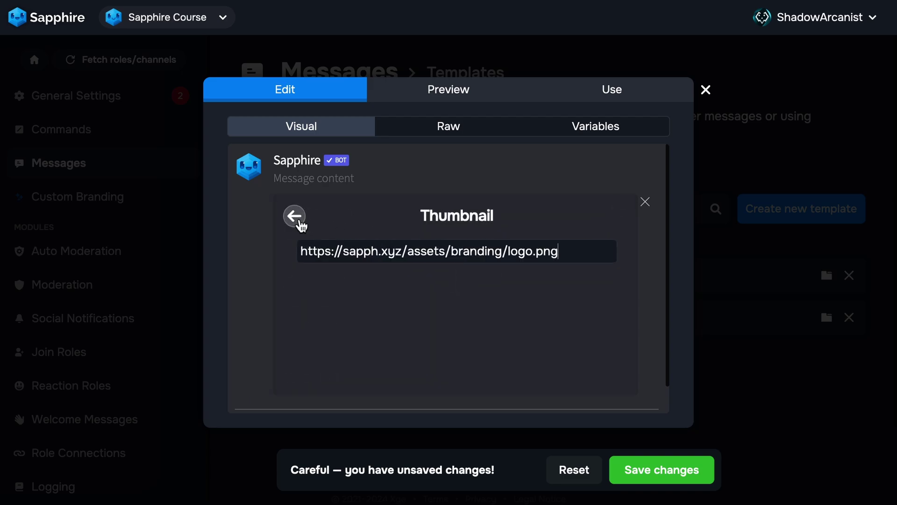
{"action": "left_click", "coordinate": [294, 216]}
{"action": "left_click", "coordinate": [446, 92]}
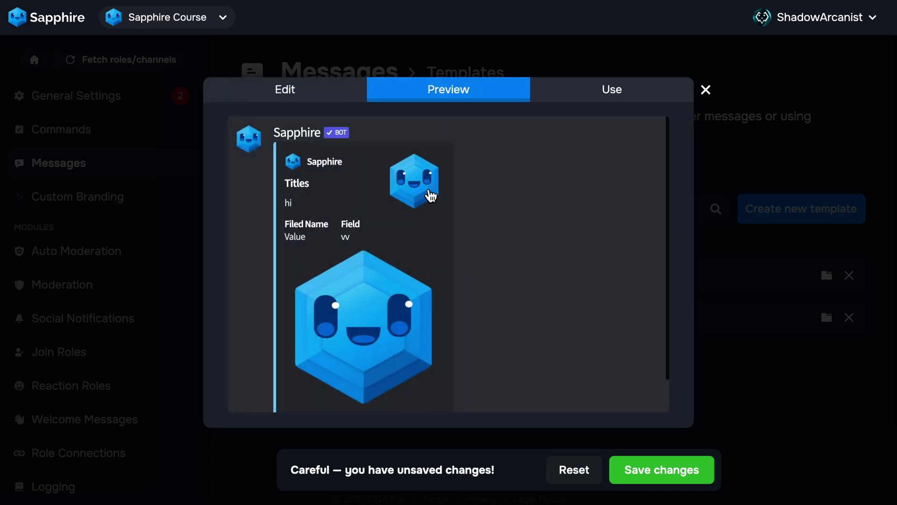
{"action": "scroll", "coordinate": [391, 355], "scroll_direction": "down", "scroll_amount": 2}
{"action": "scroll", "coordinate": [390, 355], "scroll_direction": "up", "scroll_amount": 2}
{"action": "left_click", "coordinate": [329, 99]}
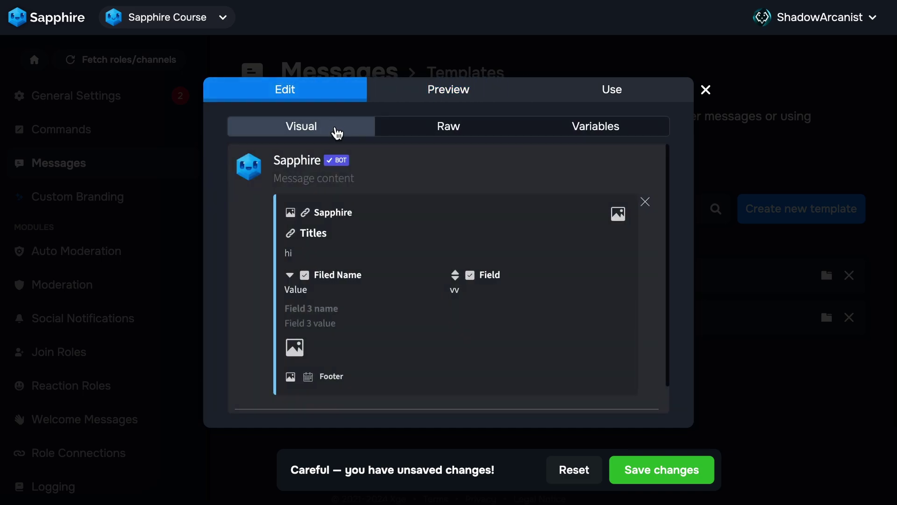
Review the template's raw JSON and try removing the comma after the "hi" description value.
{"action": "left_click", "coordinate": [447, 132]}
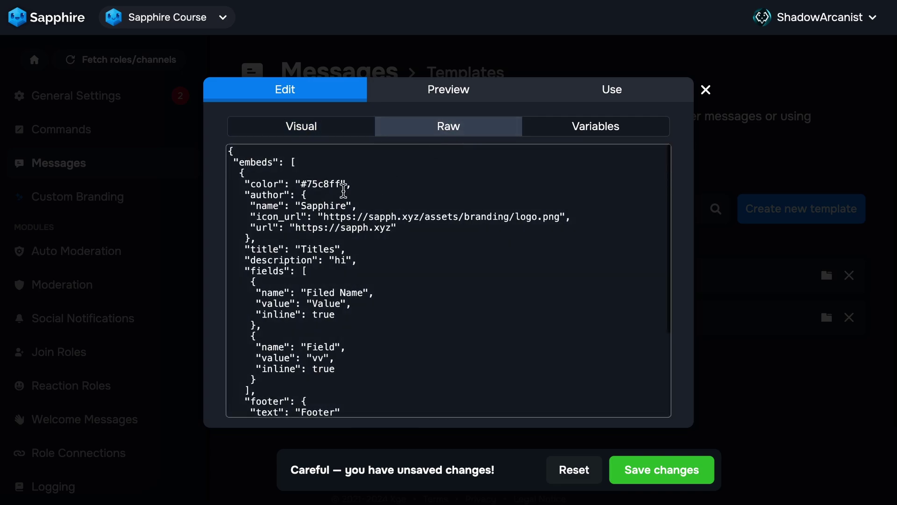
{"action": "scroll", "coordinate": [351, 199], "scroll_direction": "down", "scroll_amount": 2}
{"action": "scroll", "coordinate": [350, 200], "scroll_direction": "down", "scroll_amount": 3}
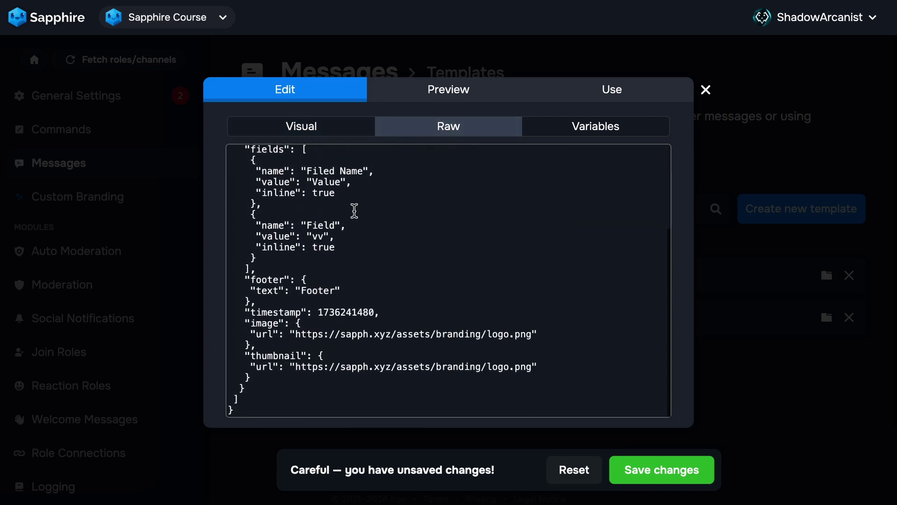
{"action": "scroll", "coordinate": [464, 265], "scroll_direction": "up", "scroll_amount": 3}
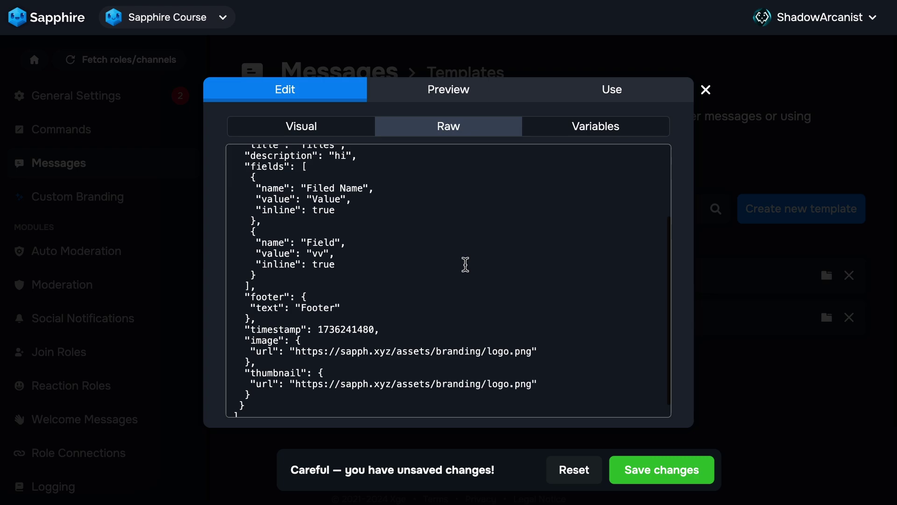
{"action": "scroll", "coordinate": [465, 265], "scroll_direction": "up", "scroll_amount": 2}
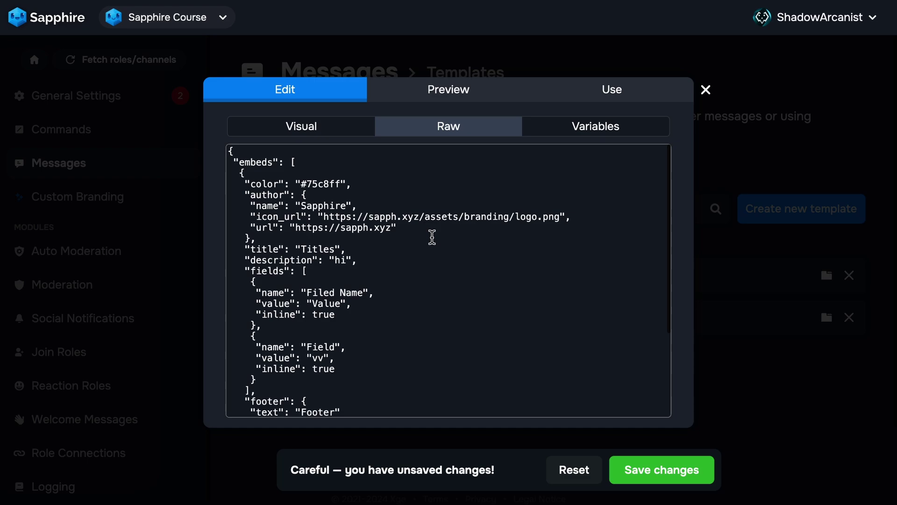
{"action": "left_click", "coordinate": [382, 259]}
{"action": "key", "text": "BackSpace"}
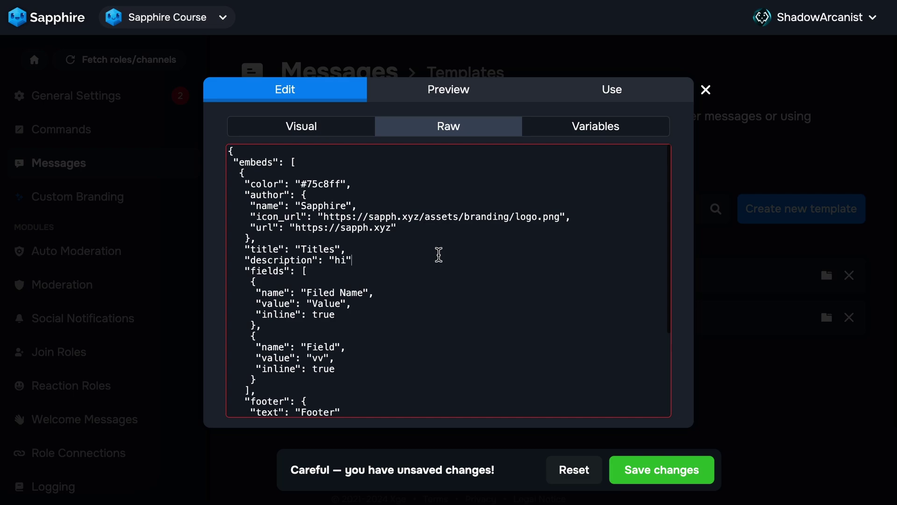
Look through the variables available for the message and copy guildmembercount.
{"action": "left_click", "coordinate": [599, 135]}
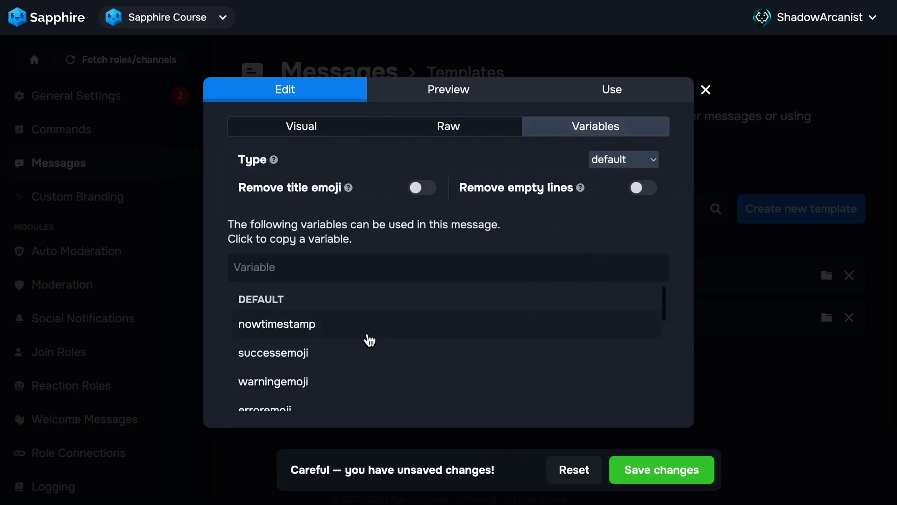
{"action": "scroll", "coordinate": [369, 340], "scroll_direction": "down", "scroll_amount": 5}
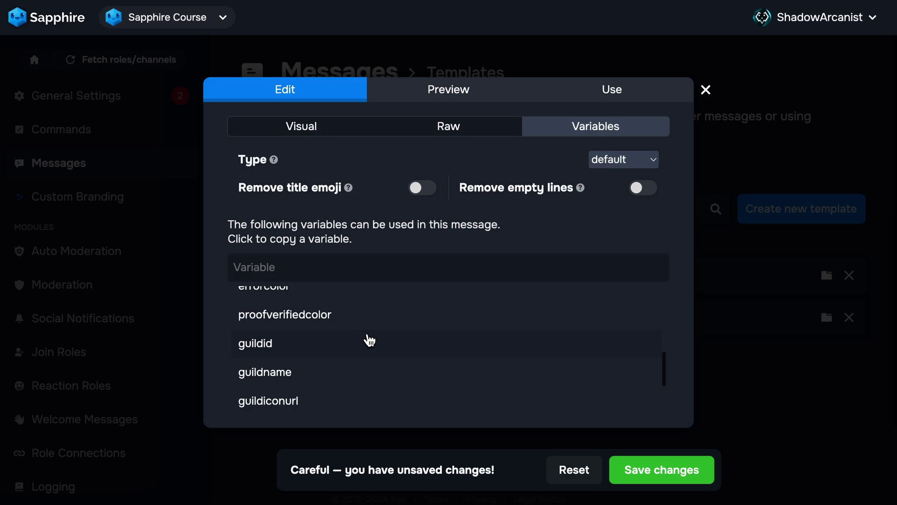
{"action": "scroll", "coordinate": [369, 339], "scroll_direction": "down", "scroll_amount": 3}
{"action": "scroll", "coordinate": [369, 339], "scroll_direction": "up", "scroll_amount": 5}
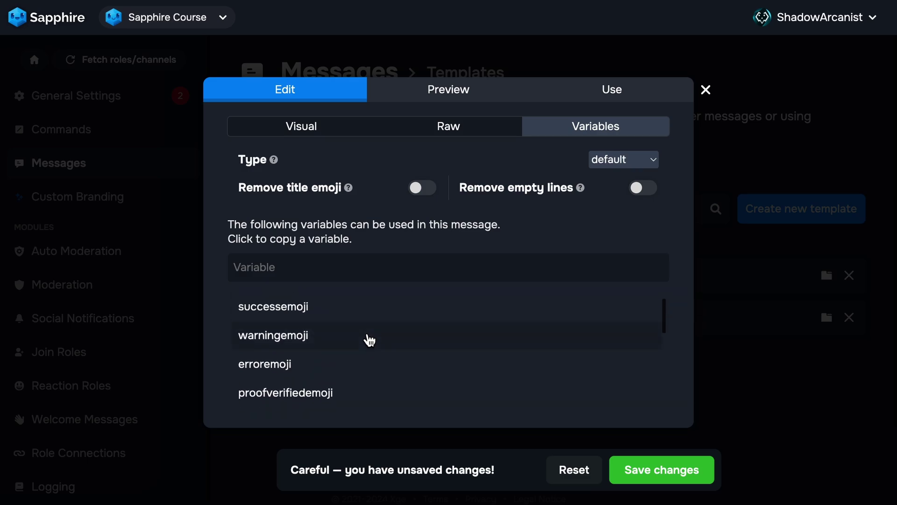
{"action": "scroll", "coordinate": [369, 339], "scroll_direction": "down", "scroll_amount": 6}
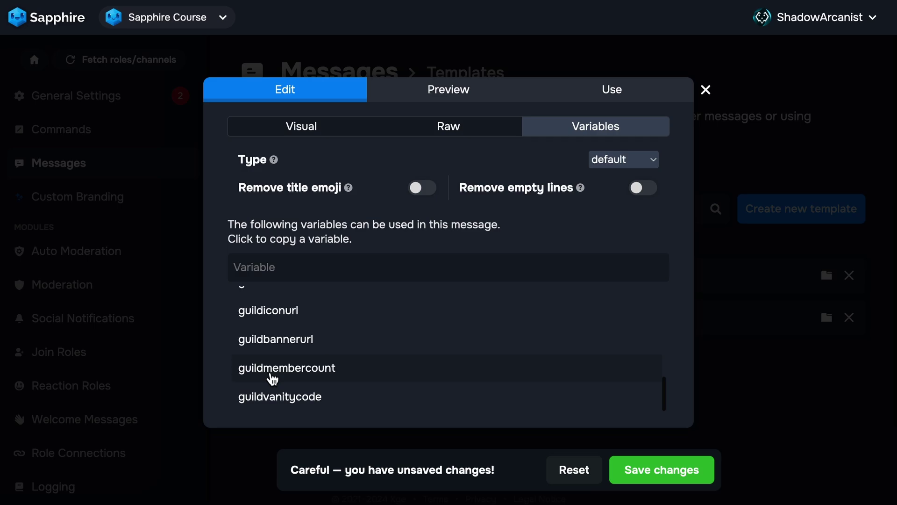
{"action": "left_click", "coordinate": [322, 371]}
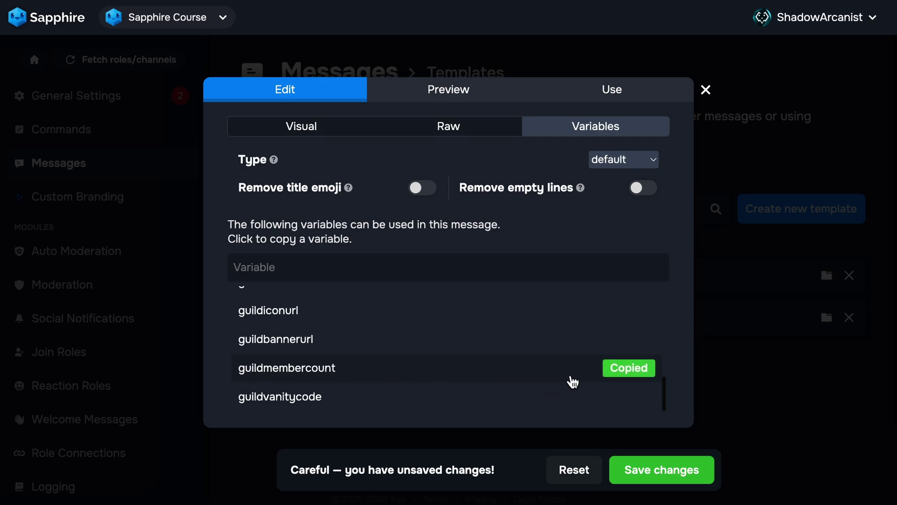
Replace the embed's description with ${guildmembercount}, preview the message and return to editing.
{"action": "left_click", "coordinate": [322, 128]}
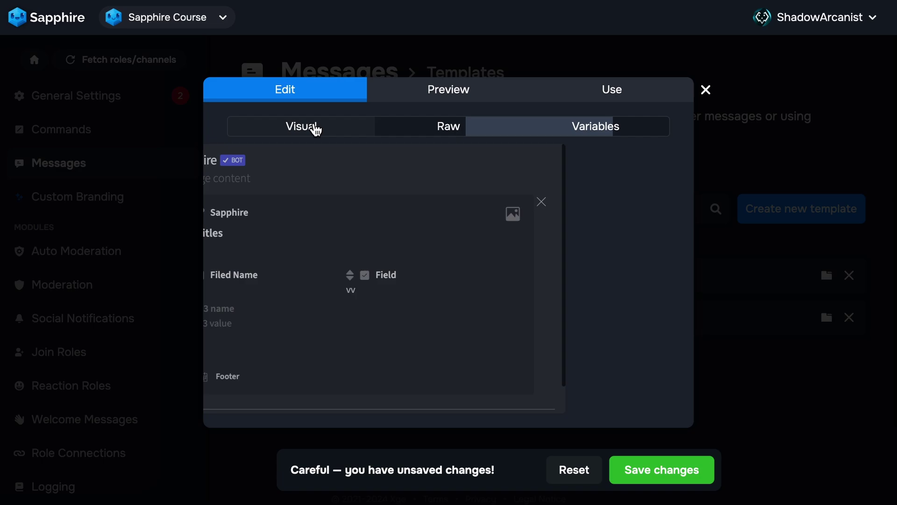
{"action": "double_click", "coordinate": [288, 253]}
{"action": "key", "text": "ctrl+v"}
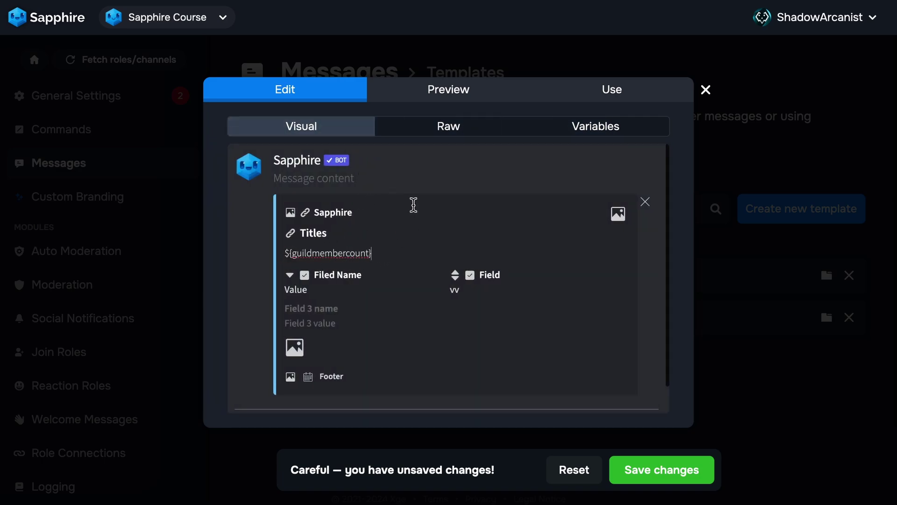
{"action": "left_click", "coordinate": [437, 96]}
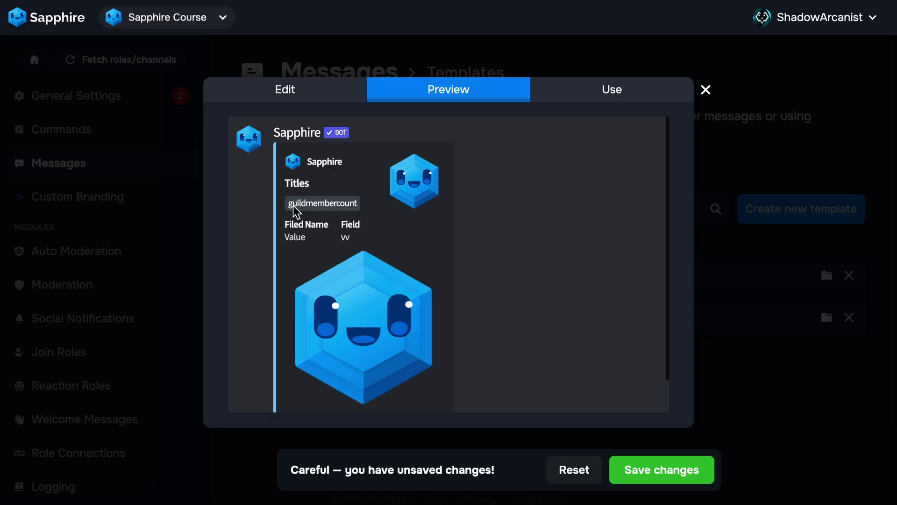
{"action": "left_click", "coordinate": [331, 101]}
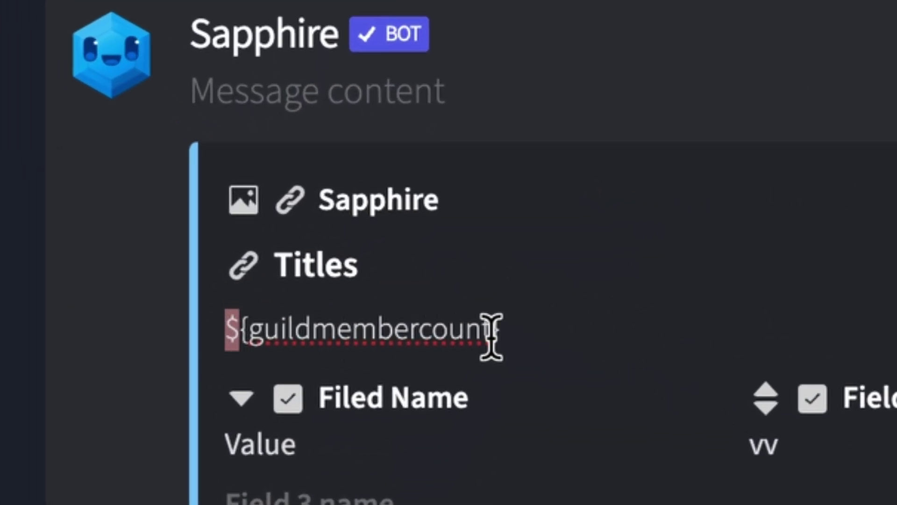
{"action": "left_click_drag", "start_coordinate": [488, 334], "coordinate": [246, 332]}
{"action": "left_click", "coordinate": [577, 330]}
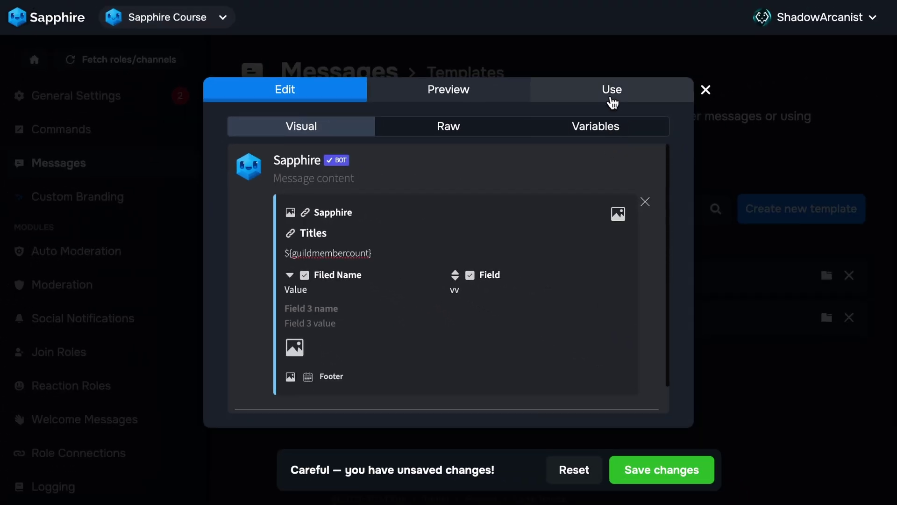
Choose #general as the channel for sending the template.
{"action": "left_click", "coordinate": [610, 94]}
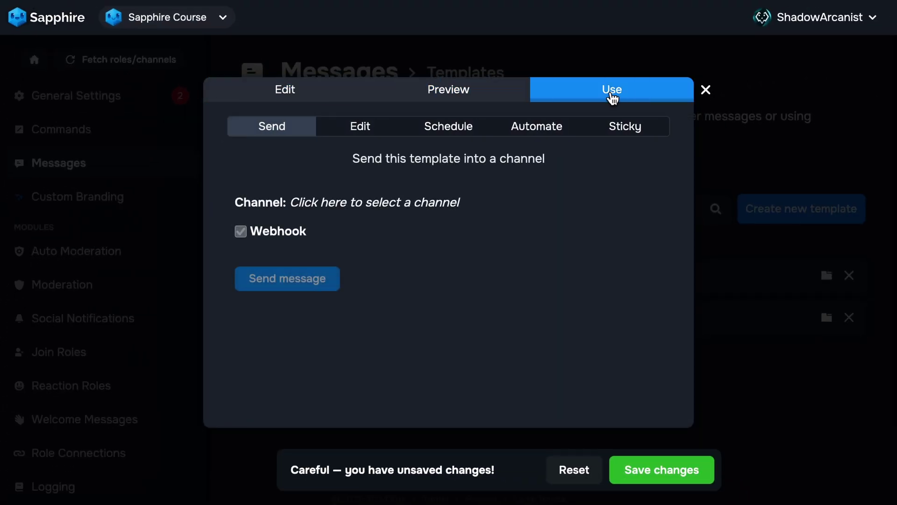
{"action": "left_click", "coordinate": [406, 209]}
{"action": "left_click", "coordinate": [351, 263]}
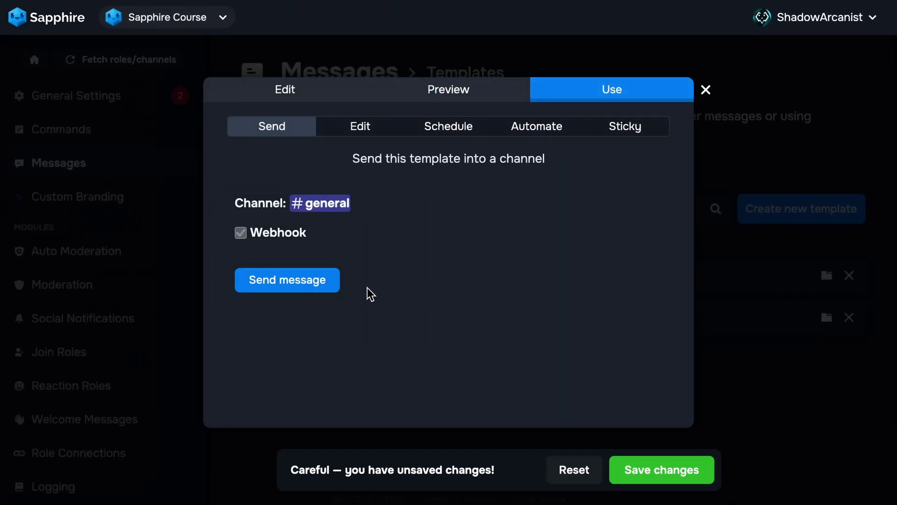
Send the template to #general and check the description of the posted embed in Discord.
{"action": "left_click", "coordinate": [316, 285]}
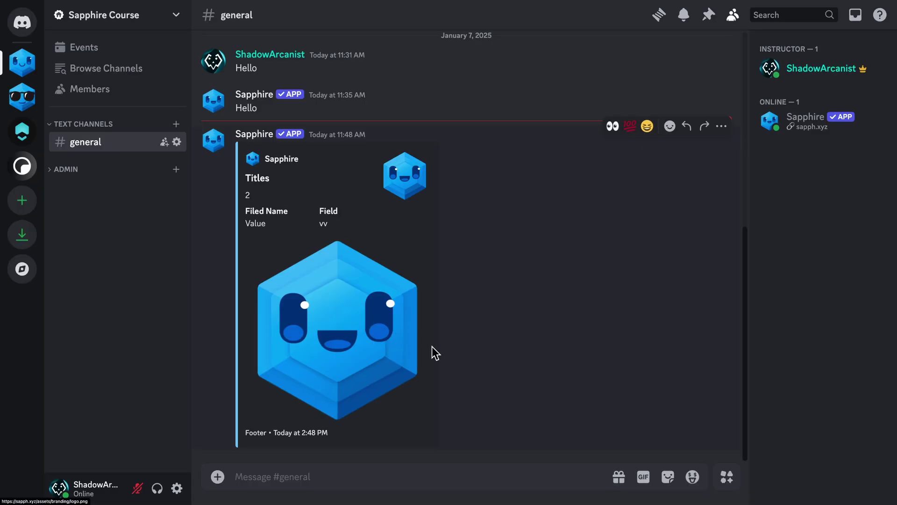
{"action": "scroll", "coordinate": [432, 354], "scroll_direction": "up", "scroll_amount": 1}
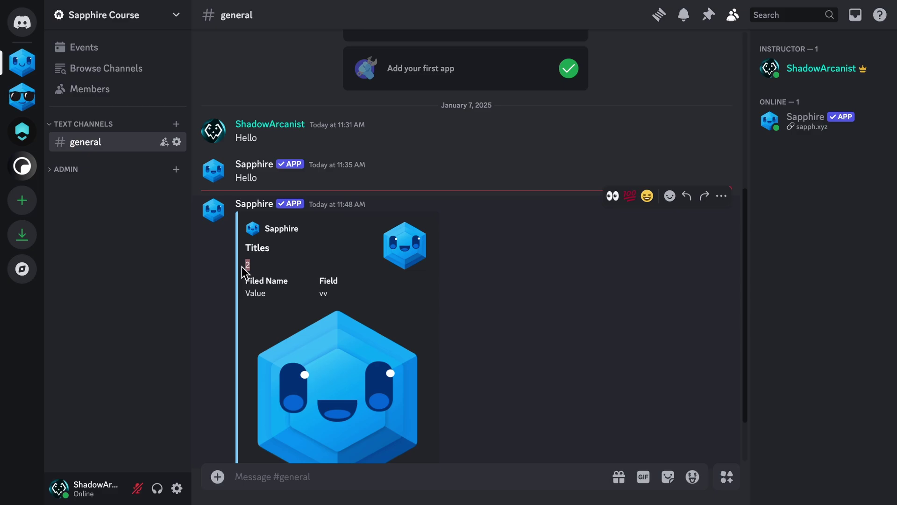
{"action": "left_click", "coordinate": [296, 271]}
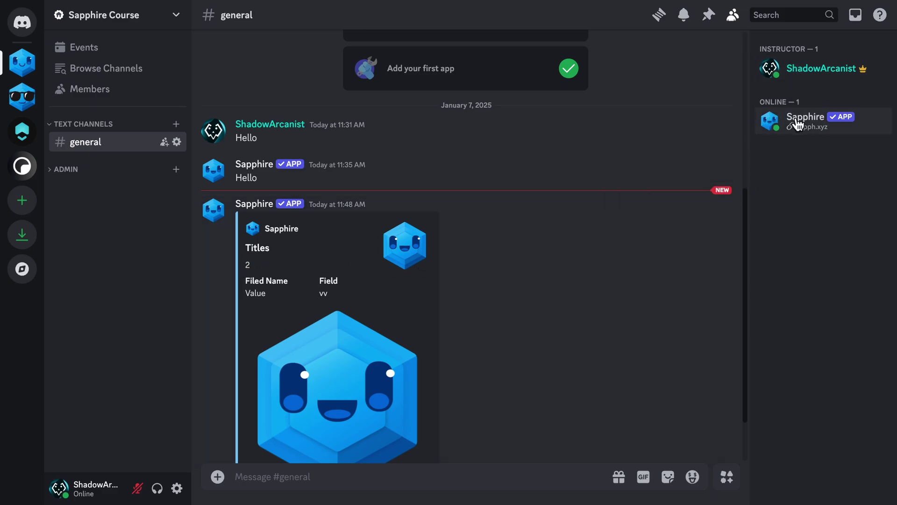
{"action": "double_click", "coordinate": [248, 265]}
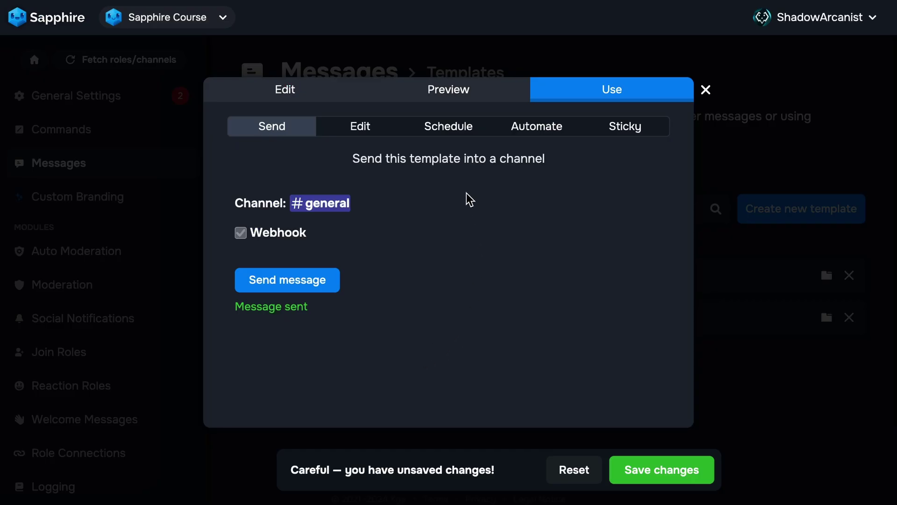
Return to the Sapphire dashboard, preview the template and look through the variables available for the message.
{"action": "left_click", "coordinate": [404, 98]}
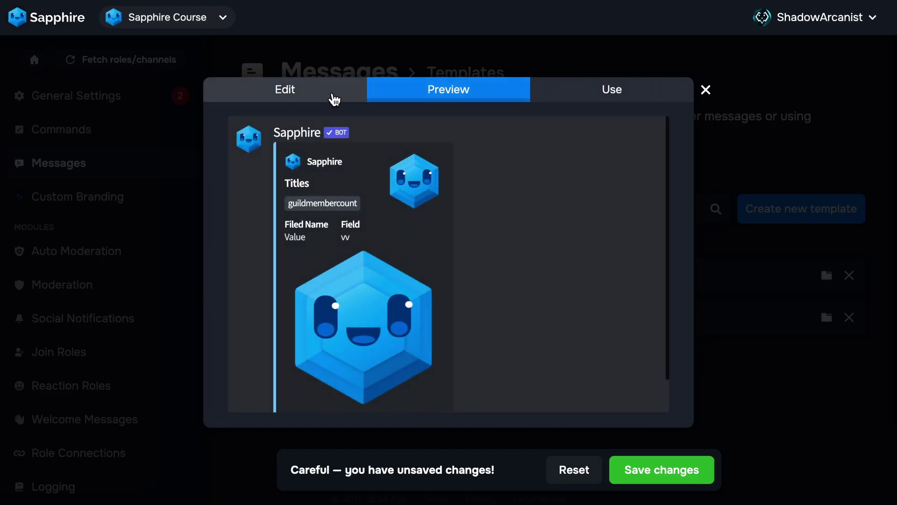
{"action": "left_click", "coordinate": [332, 95]}
{"action": "left_click", "coordinate": [607, 125]}
{"action": "scroll", "coordinate": [444, 327], "scroll_direction": "down", "scroll_amount": 5}
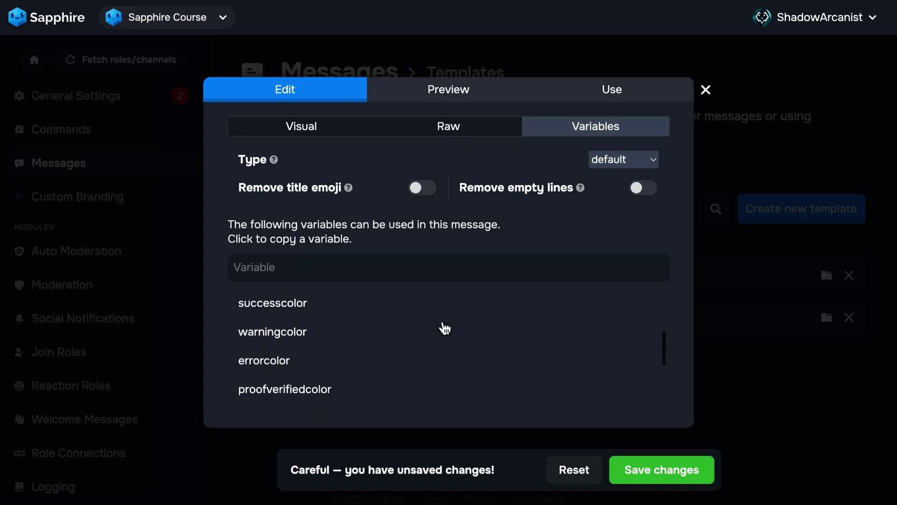
{"action": "scroll", "coordinate": [444, 327], "scroll_direction": "down", "scroll_amount": 3}
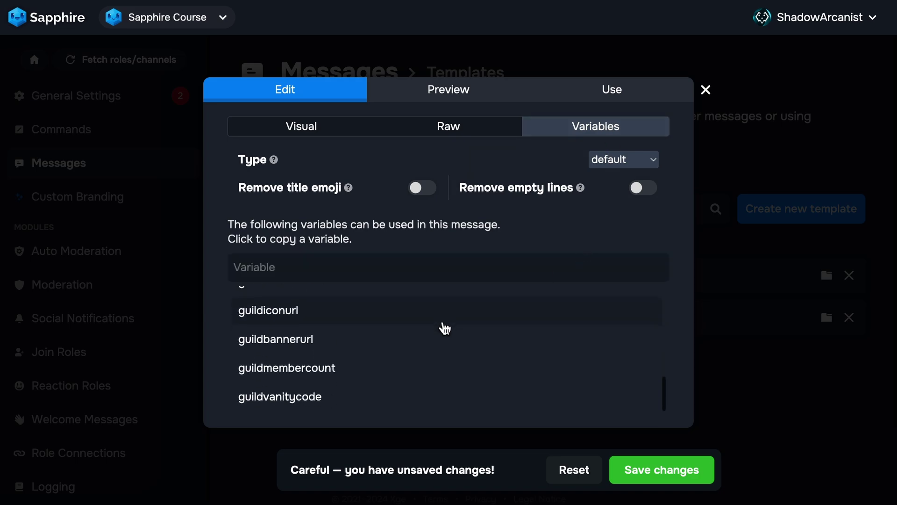
{"action": "scroll", "coordinate": [447, 332], "scroll_direction": "up", "scroll_amount": 4}
{"action": "scroll", "coordinate": [449, 337], "scroll_direction": "up", "scroll_amount": 5}
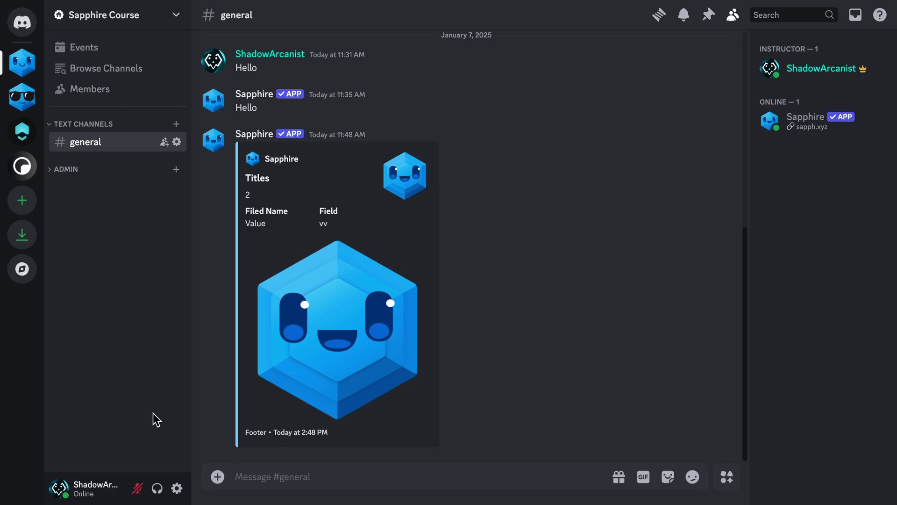
Switch to Discord and send a plain "Hi" and the largest heading "# Hi" in #general.
{"action": "type", "text": "Hi"}
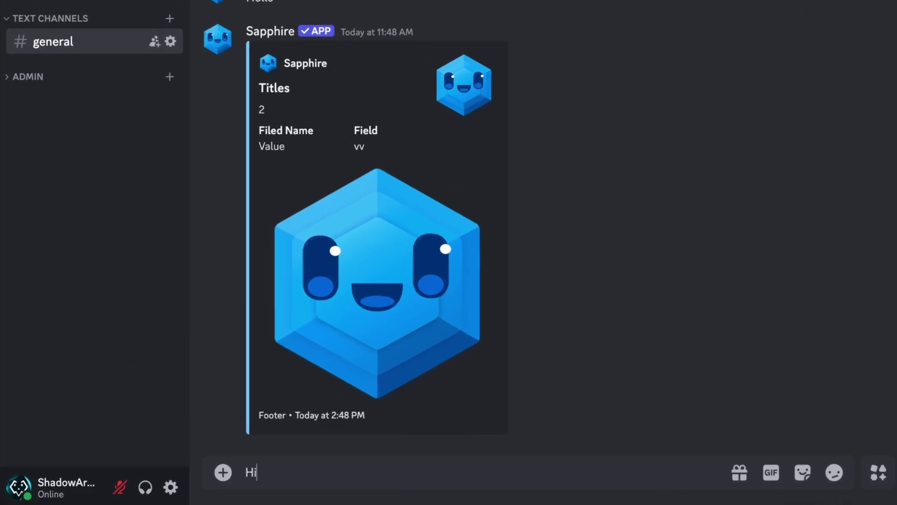
{"action": "key", "text": "Return"}
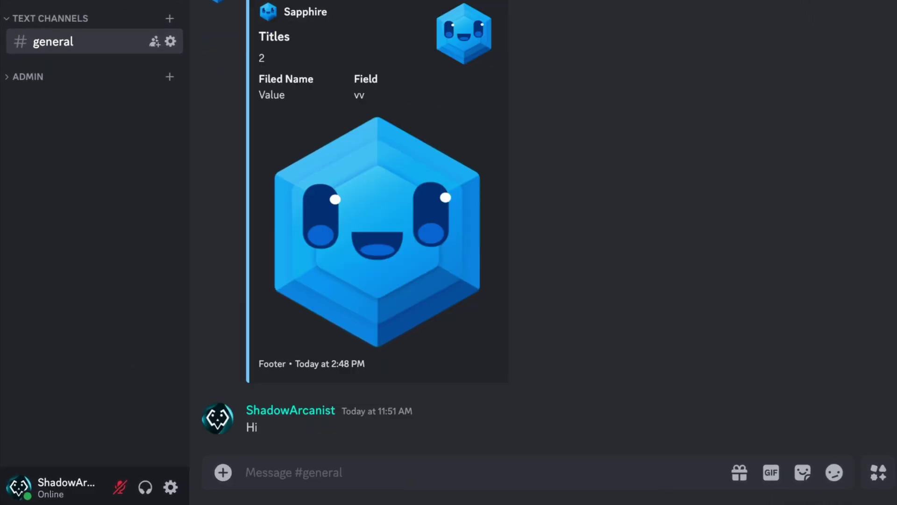
{"action": "type", "text": "#"}
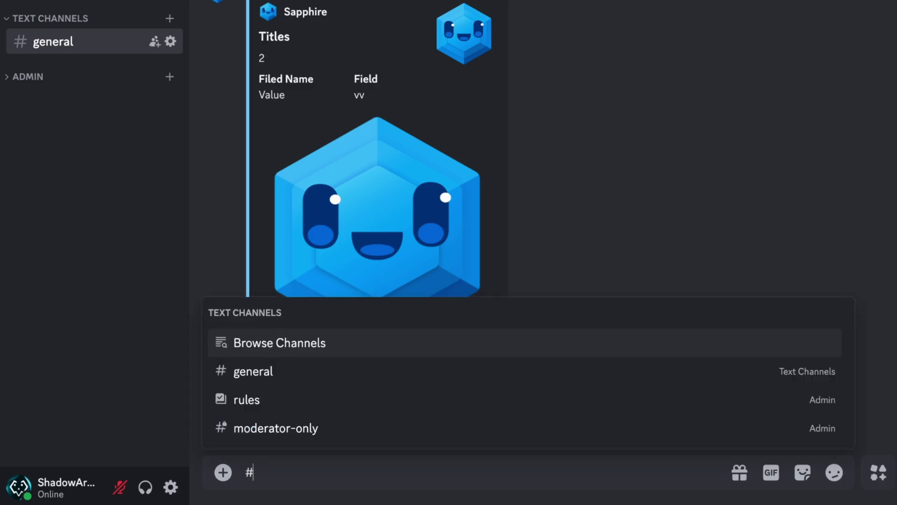
{"action": "key", "text": "Escape"}
{"action": "type", "text": "Hi"}
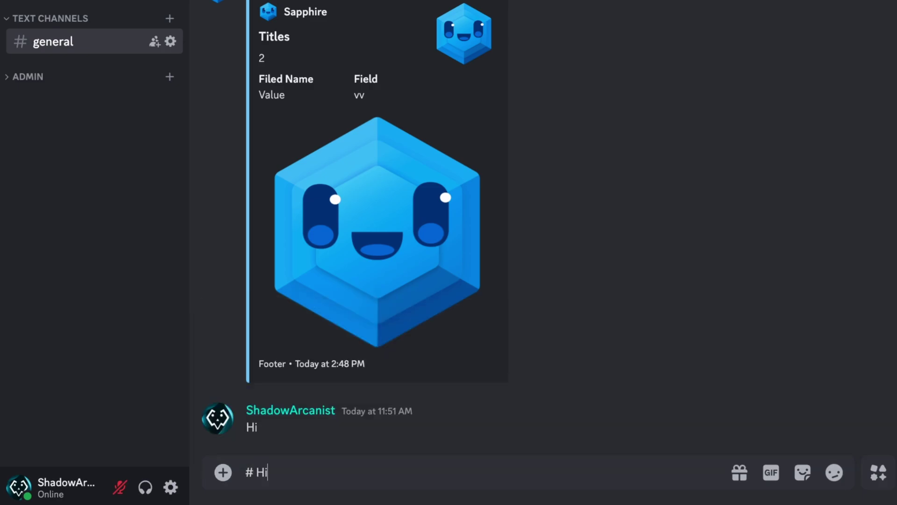
{"action": "key", "text": "Return"}
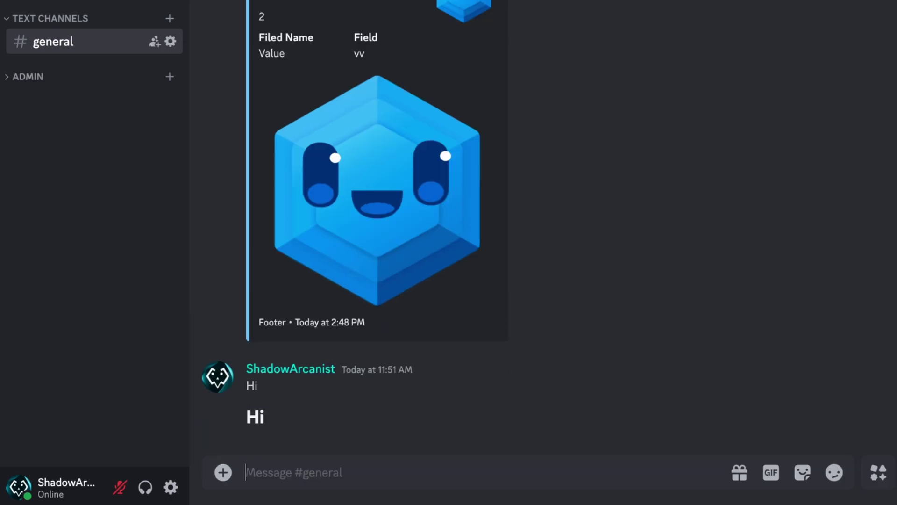
Send the smaller Markdown headings "## Hi" and "### Hi" as separate messages in #general.
{"action": "left_click", "coordinate": [222, 423]}
{"action": "type", "text": "## Hi"}
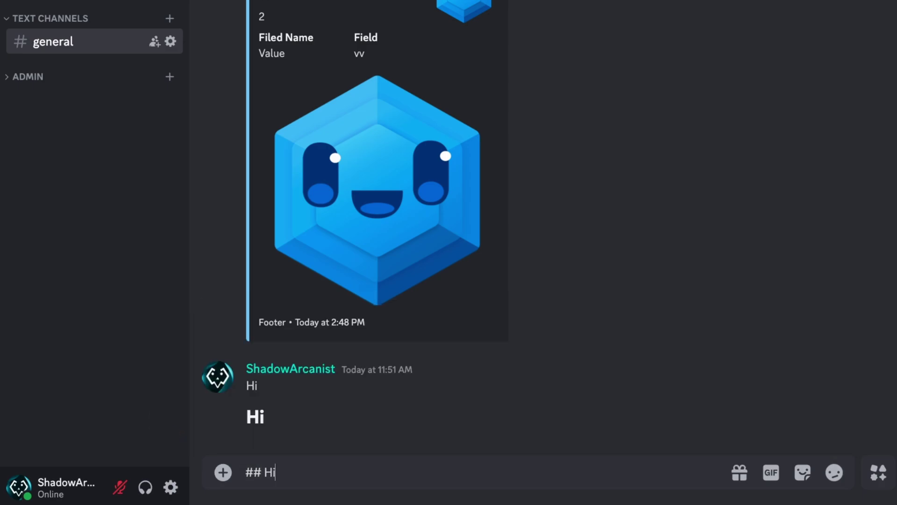
{"action": "key", "text": "Return"}
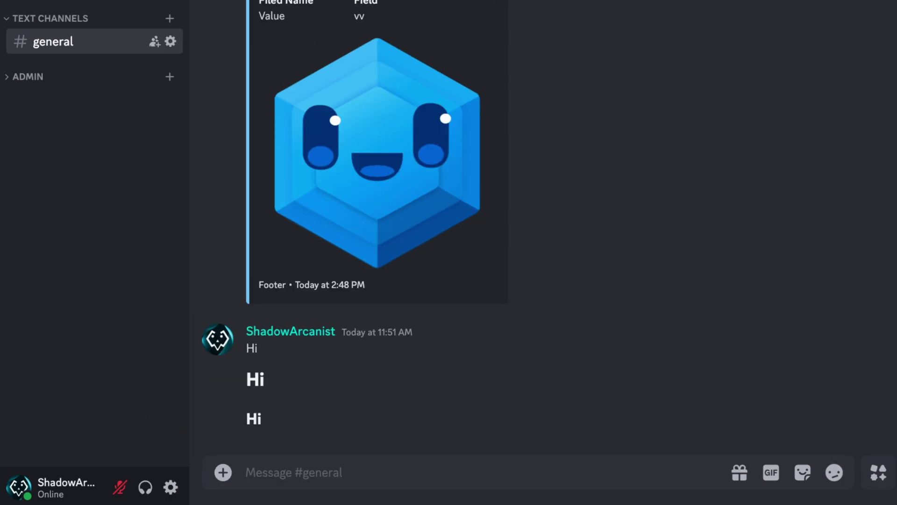
{"action": "type", "text": "### h"}
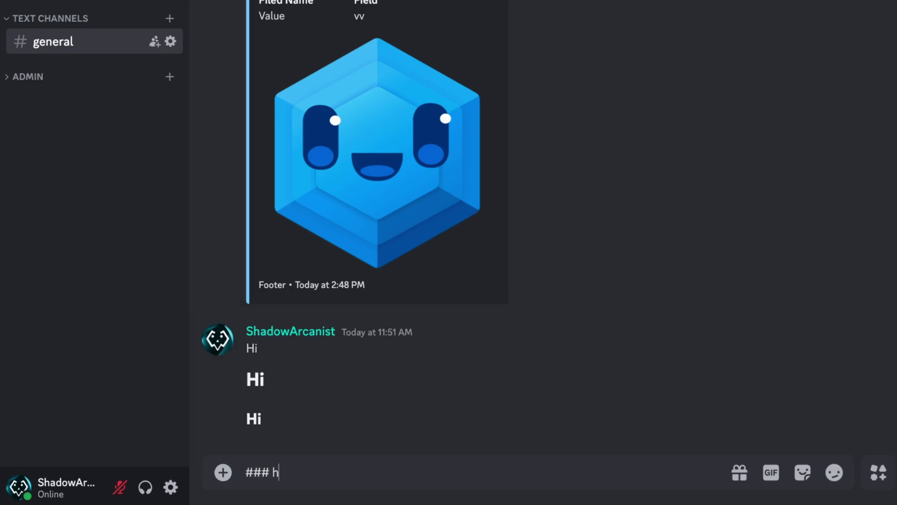
{"action": "key", "text": "BackSpace"}
{"action": "type", "text": "Hi"}
{"action": "key", "text": "Return"}
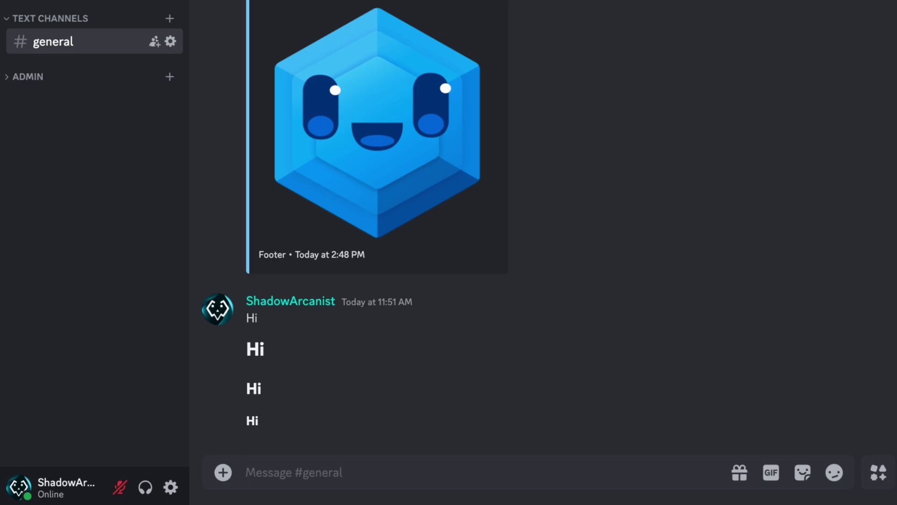
Send the bullet "- Hi", plus a second message with bullet "Hi" and an indented sub-bullet "Hiii".
{"action": "type", "text": "-"}
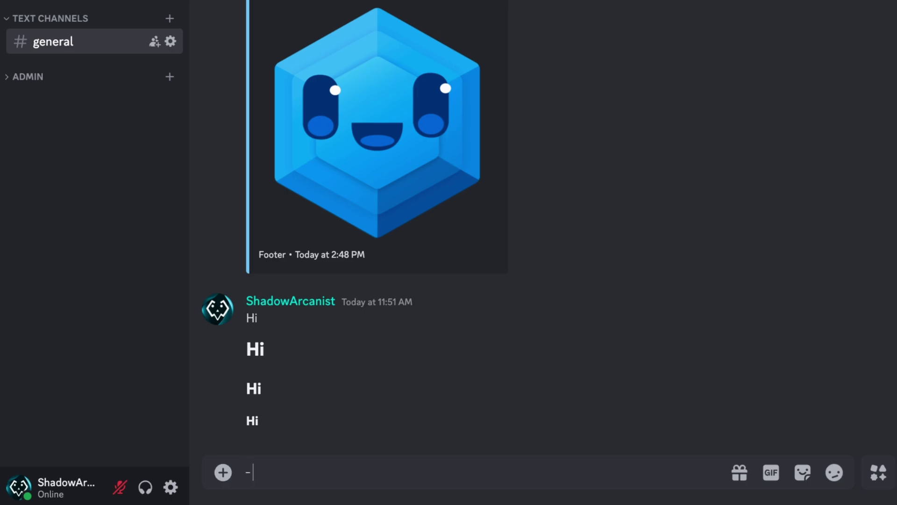
{"action": "type", "text": " Hi"}
{"action": "key", "text": "Return"}
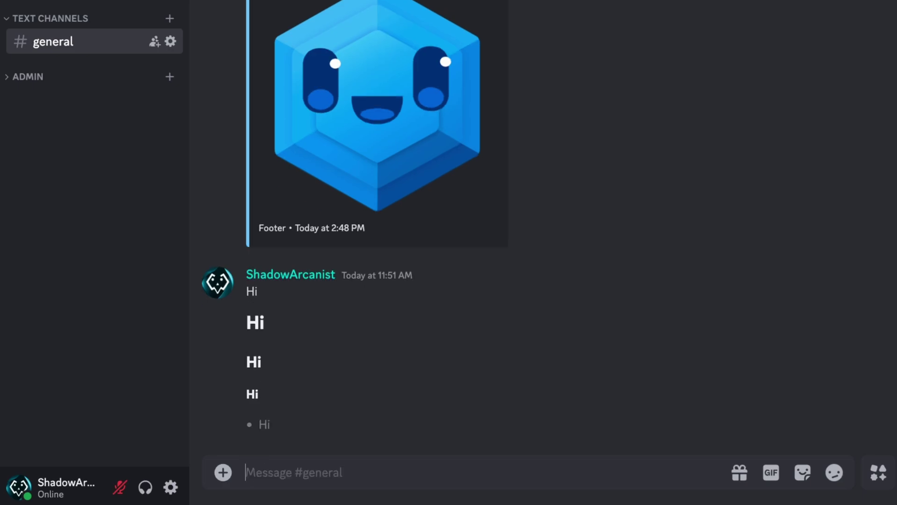
{"action": "type", "text": "-"}
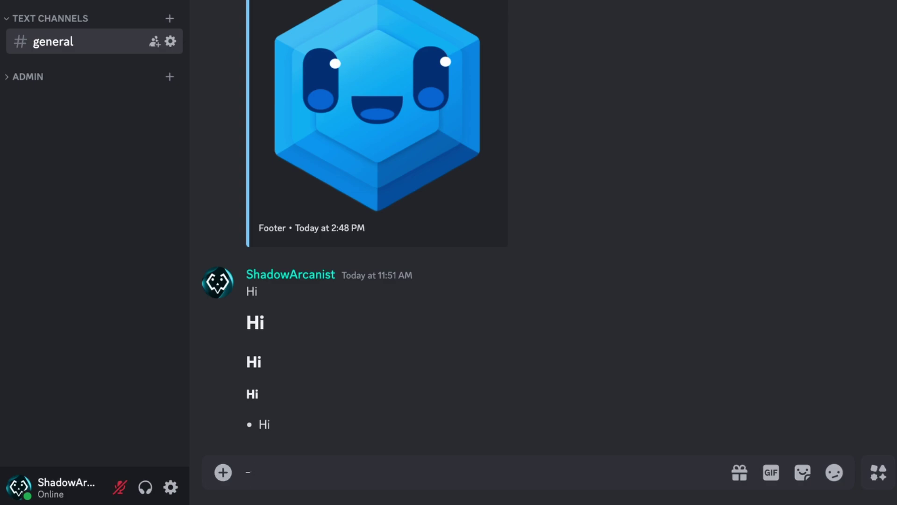
{"action": "type", "text": " Hi"}
{"action": "key", "text": "shift+Return"}
{"action": "type", "text": "-"}
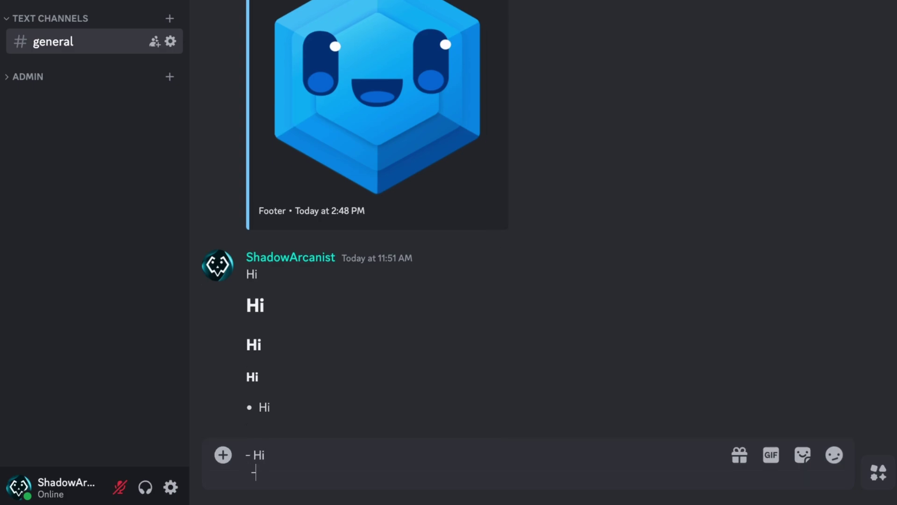
{"action": "type", "text": " Hiii"}
{"action": "key", "text": "Return"}
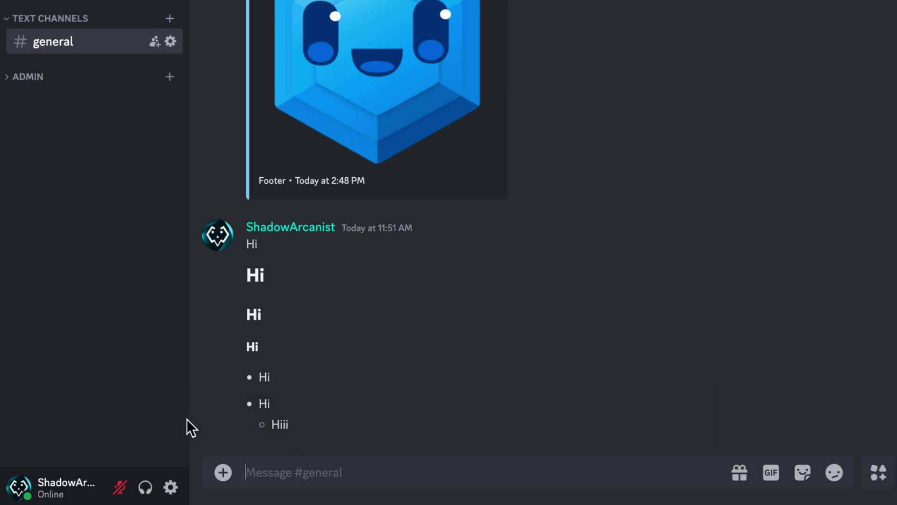
{"action": "type", "text": "[]"}
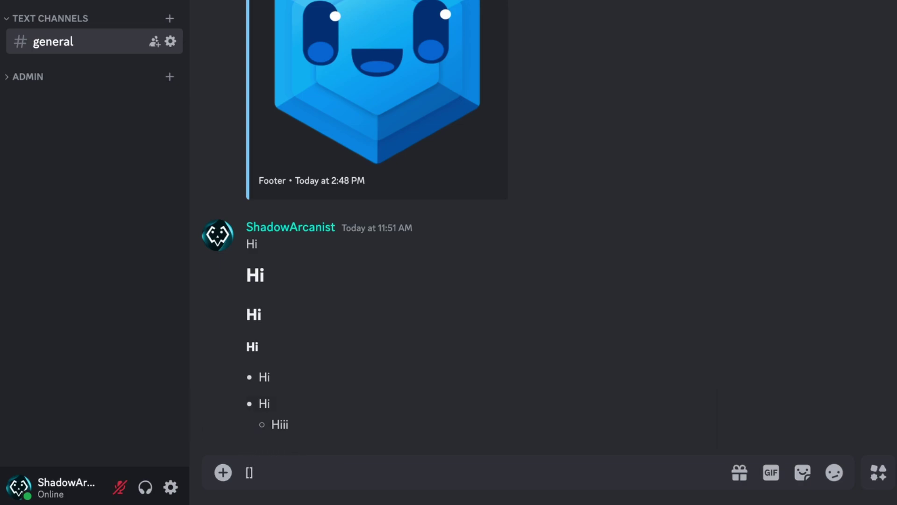
{"action": "type", "text": "("}
{"action": "left_click", "coordinate": [252, 472]}
{"action": "type", "text": "Sapphire"}
{"action": "key", "text": "Right"}
{"action": "key", "text": "Right"}
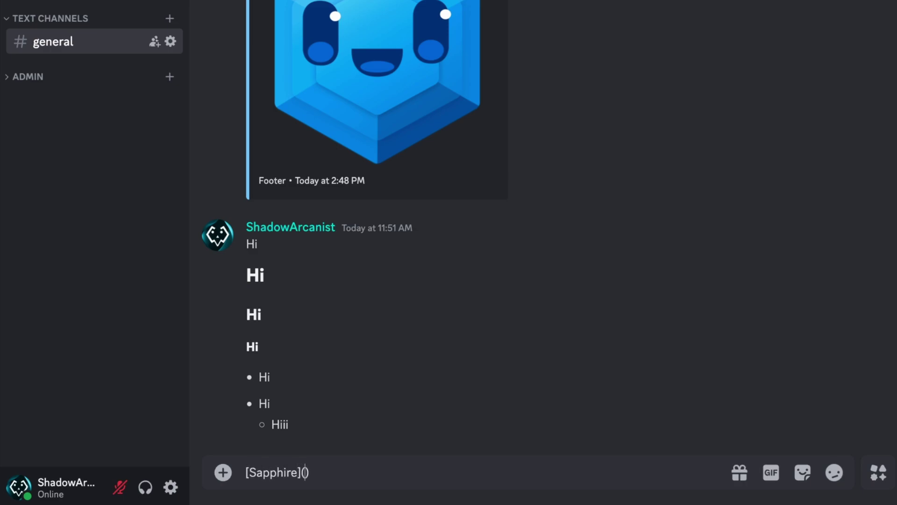
{"action": "type", "text": "https://sapph.xyz"}
{"action": "key", "text": "Return"}
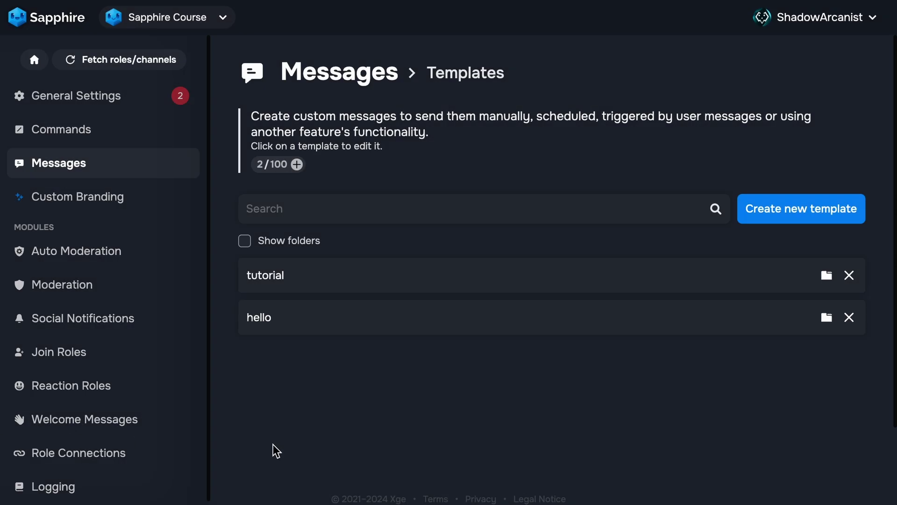
{"action": "left_click", "coordinate": [383, 318]}
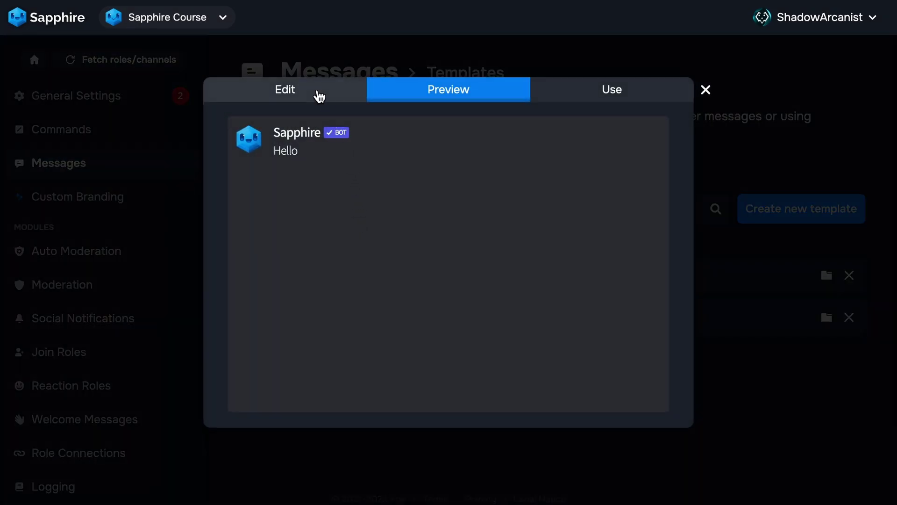
{"action": "left_click", "coordinate": [317, 91]}
{"action": "left_click", "coordinate": [315, 219]}
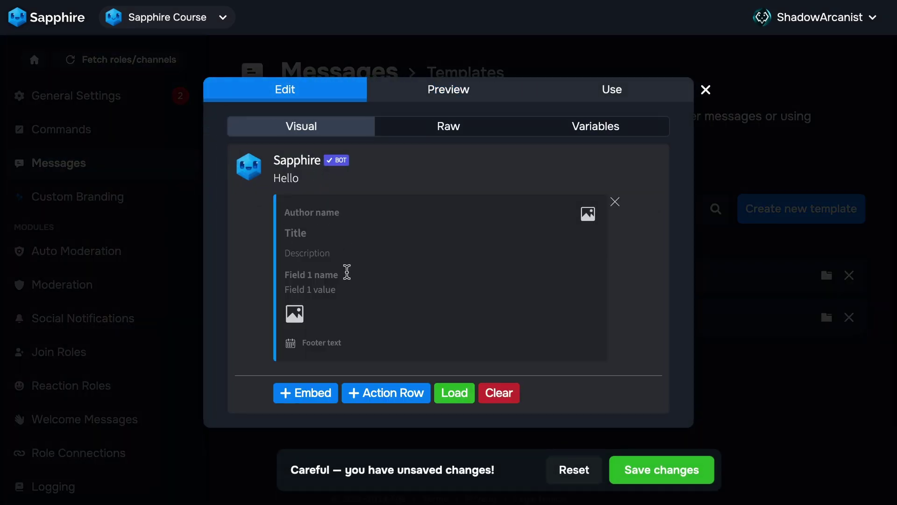
{"action": "left_click", "coordinate": [355, 340]}
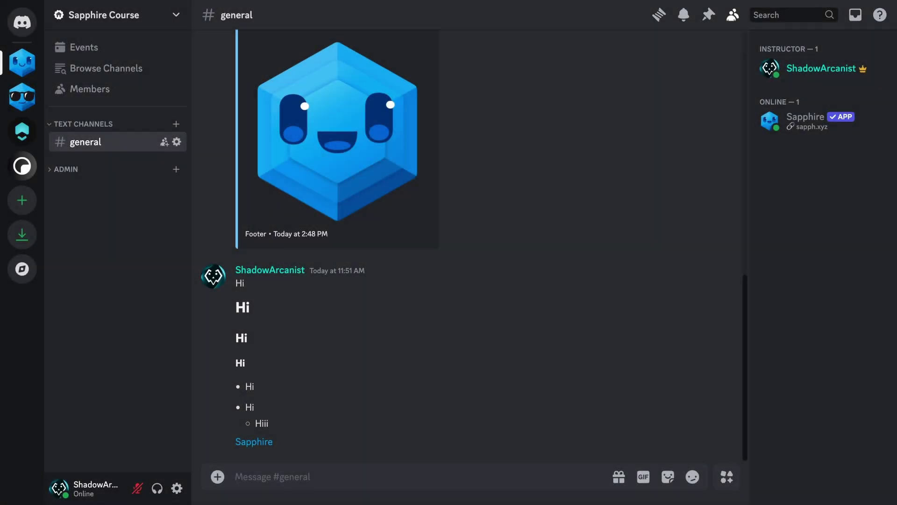
Send the custom emoji markemoji8 preceded by a backslash in #general on Discord and copy the full emoji code from the message.
{"action": "left_click", "coordinate": [691, 478]}
{"action": "left_click", "coordinate": [483, 253]}
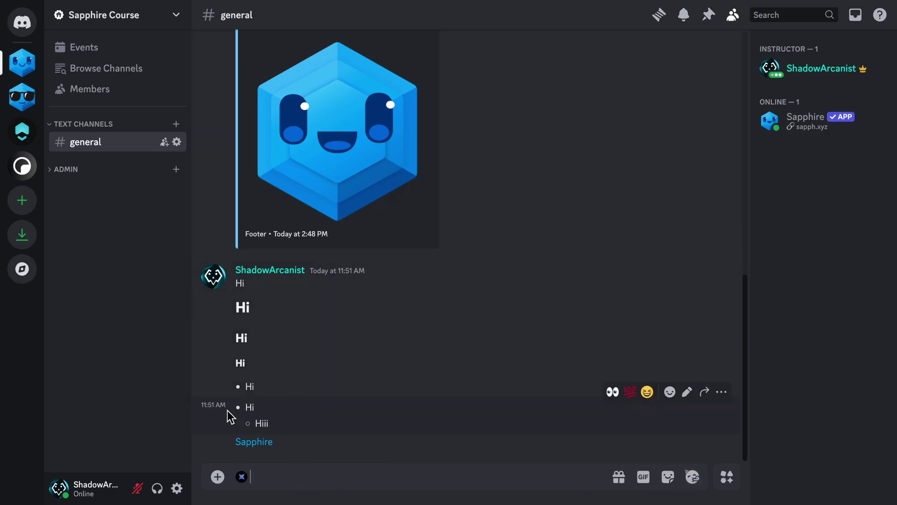
{"action": "key", "text": "Left"}
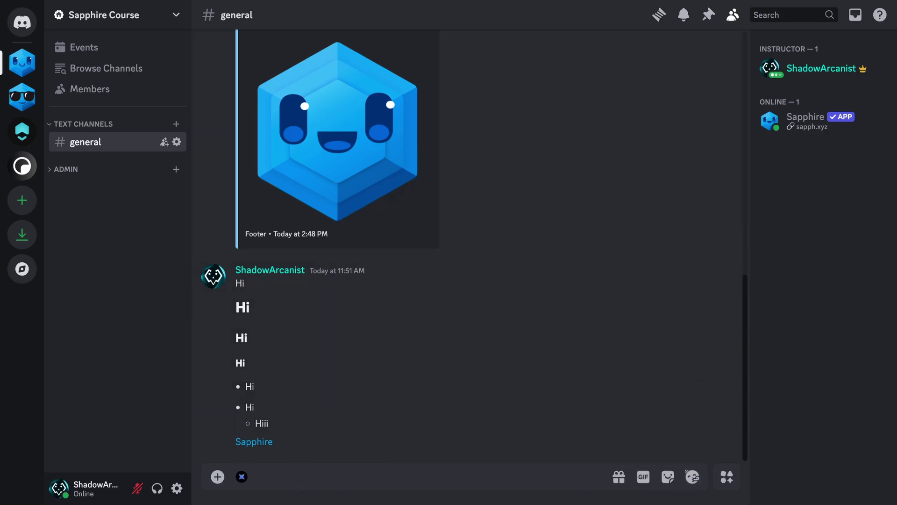
{"action": "type", "text": "\\:markemoji8:"}
{"action": "key", "text": "Return"}
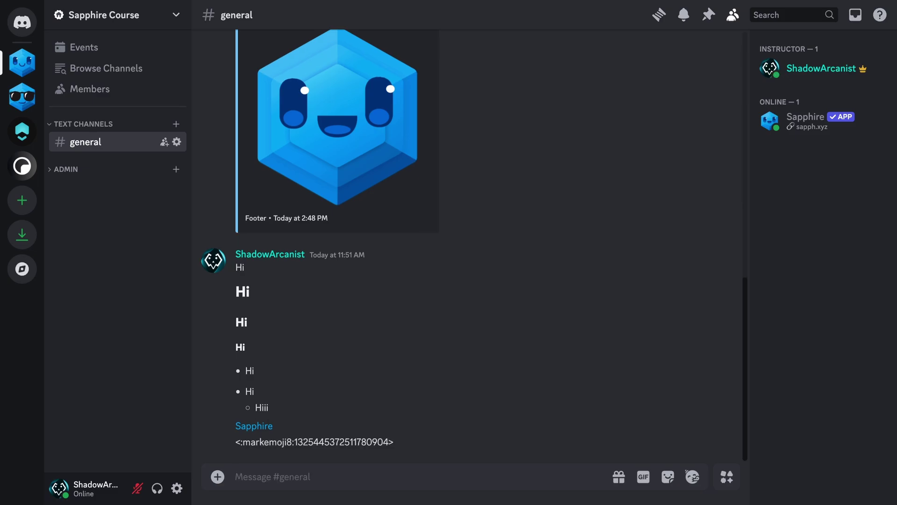
{"action": "left_click_drag", "start_coordinate": [395, 442], "coordinate": [237, 441]}
{"action": "key", "text": "ctrl+c"}
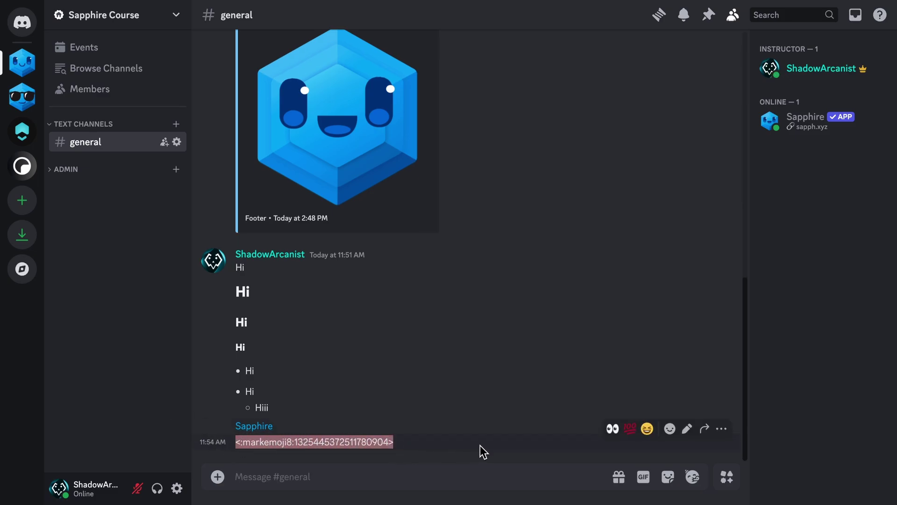
In the Sapphire dashboard, add an embed to the hello template, paste the copied emoji code into its description and preview the message.
{"action": "key", "text": "alt+Tab"}
{"action": "left_click", "coordinate": [331, 322]}
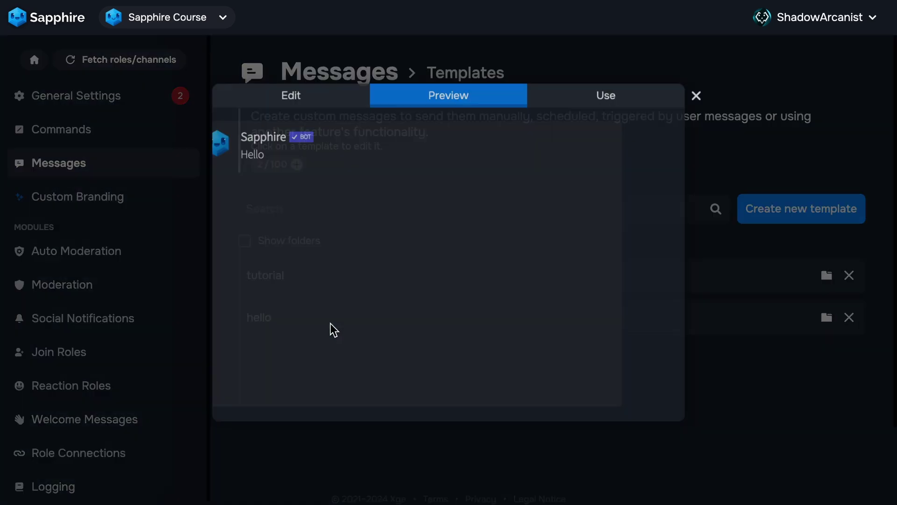
{"action": "left_click", "coordinate": [289, 96]}
{"action": "left_click", "coordinate": [323, 220]}
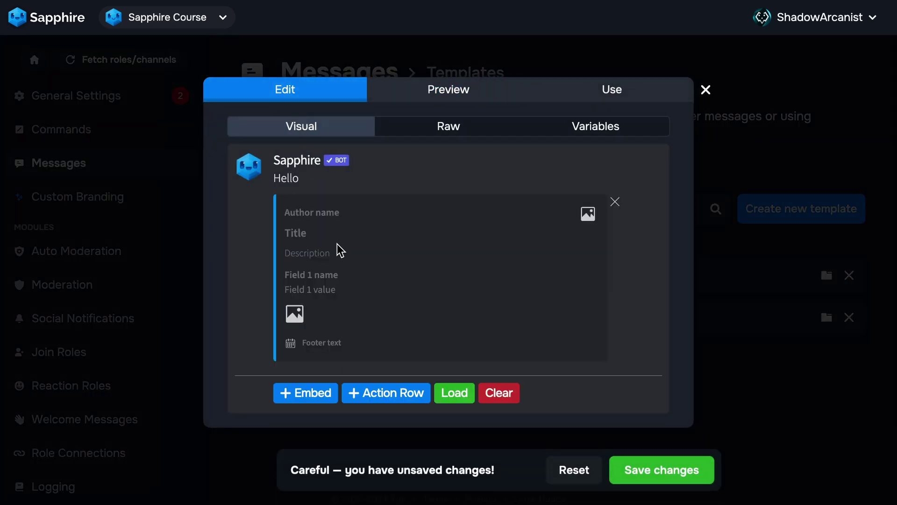
{"action": "left_click", "coordinate": [336, 247]}
{"action": "key", "text": "ctrl+v"}
{"action": "left_click", "coordinate": [460, 89]}
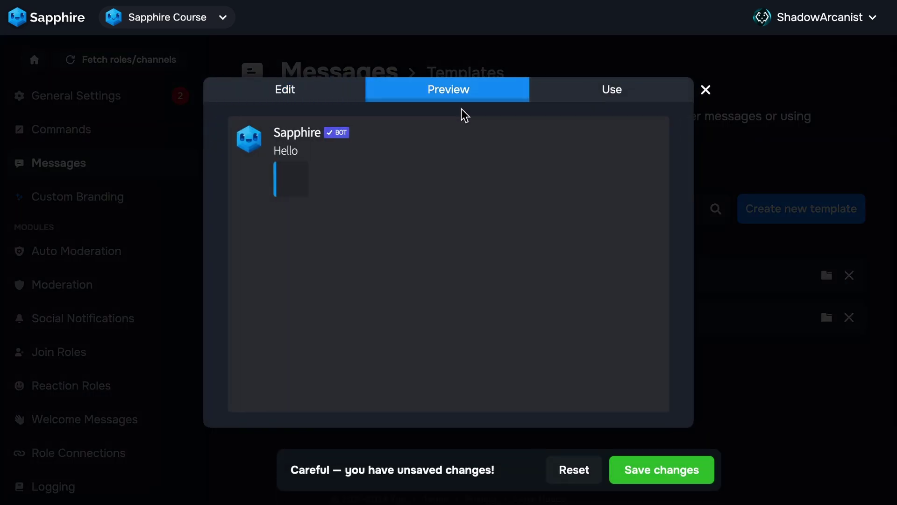
Send the hello template with its emoji embed into the #general channel.
{"action": "left_click", "coordinate": [584, 99]}
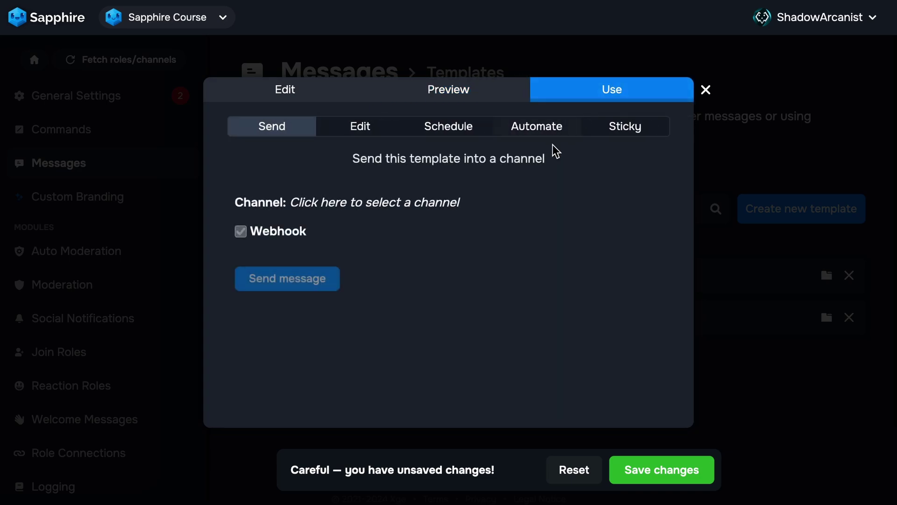
{"action": "left_click", "coordinate": [344, 208]}
{"action": "left_click", "coordinate": [317, 263]}
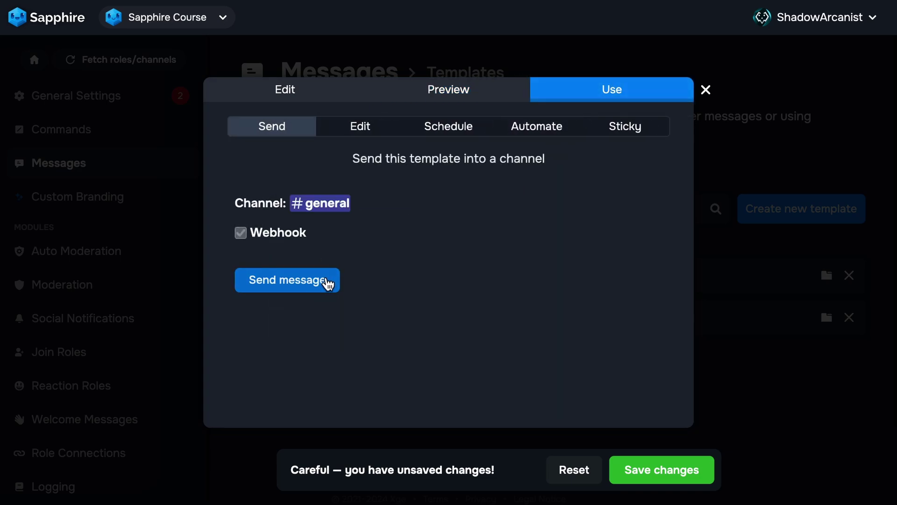
{"action": "left_click", "coordinate": [326, 281]}
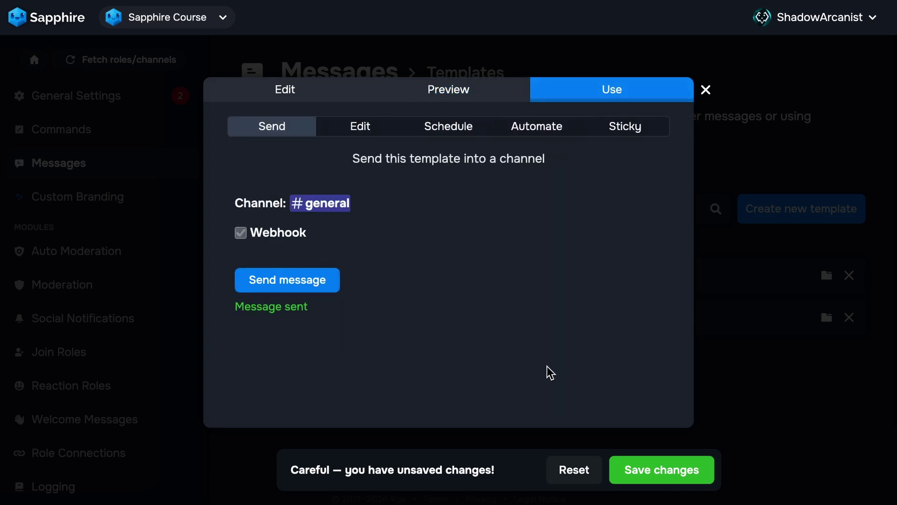
Switch to Discord, send the instructor account's mention preceded by a backslash in #general, and copy the resulting user mention code.
{"action": "key", "text": "alt+Tab"}
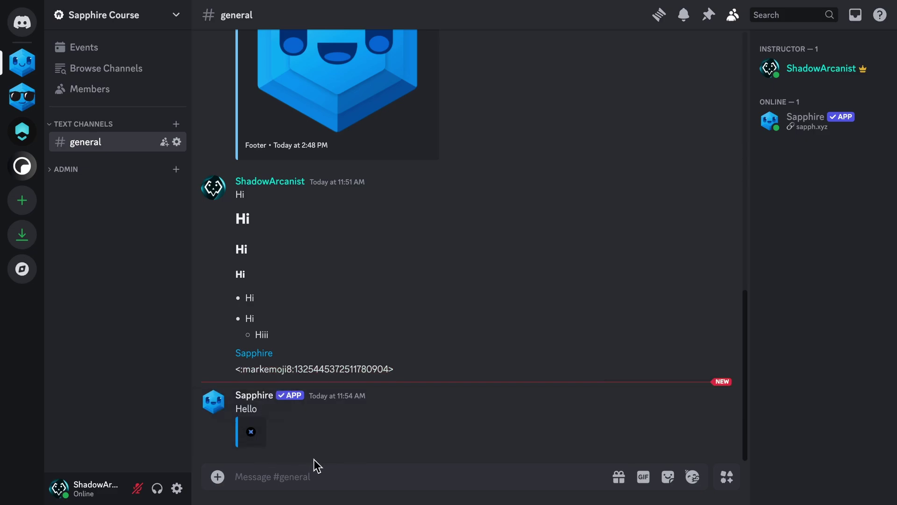
{"action": "type", "text": "@"}
{"action": "key", "text": "Down"}
{"action": "key", "text": "Return"}
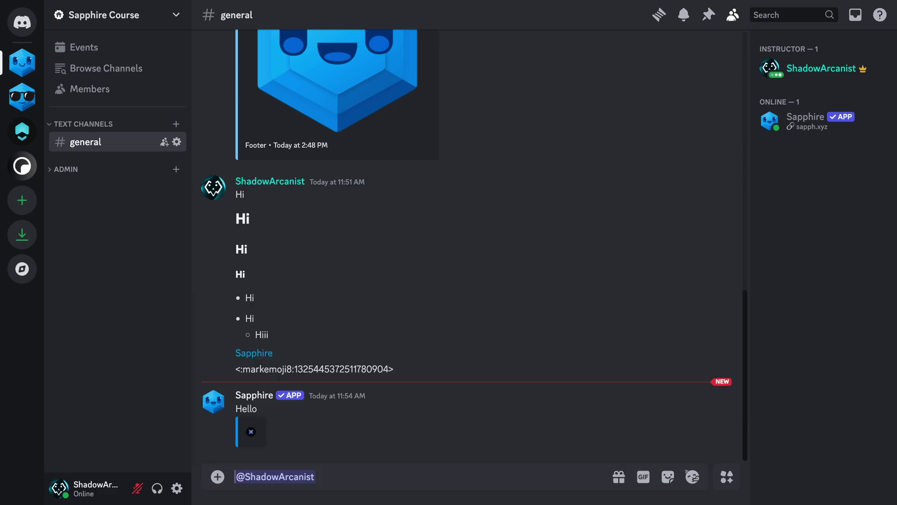
{"action": "key", "text": "Return"}
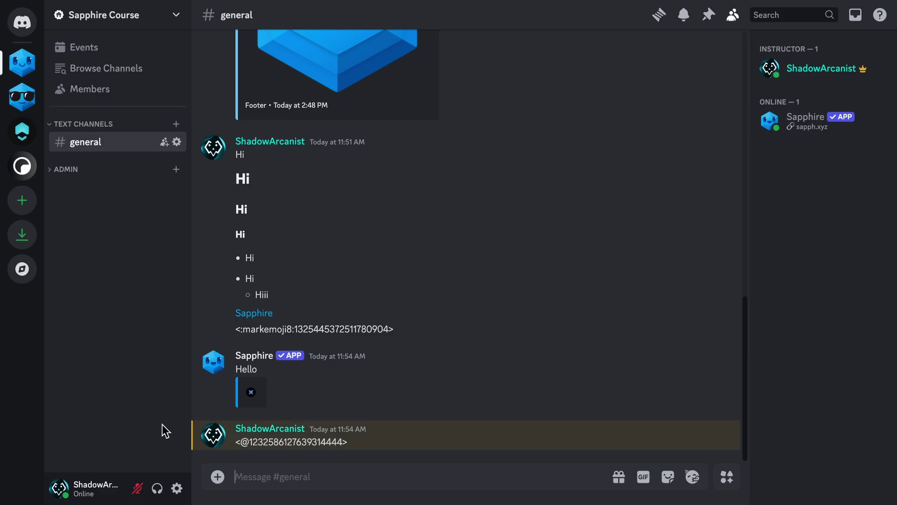
{"action": "left_click_drag", "start_coordinate": [359, 444], "coordinate": [235, 443]}
{"action": "key", "text": "ctrl+c"}
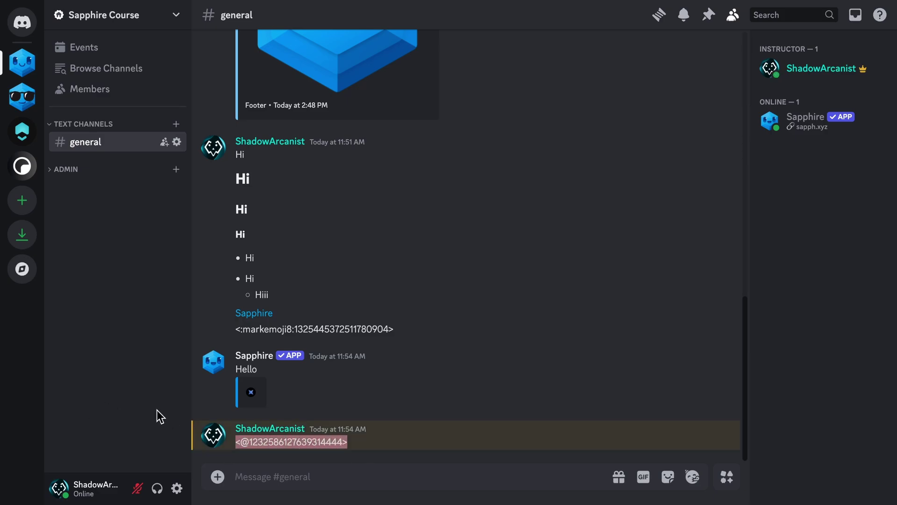
In the Sapphire dashboard, paste the copied user mention code on a new line below the emoji code in the embed description and preview the message.
{"action": "key", "text": "alt+Tab"}
{"action": "left_click", "coordinate": [296, 93]}
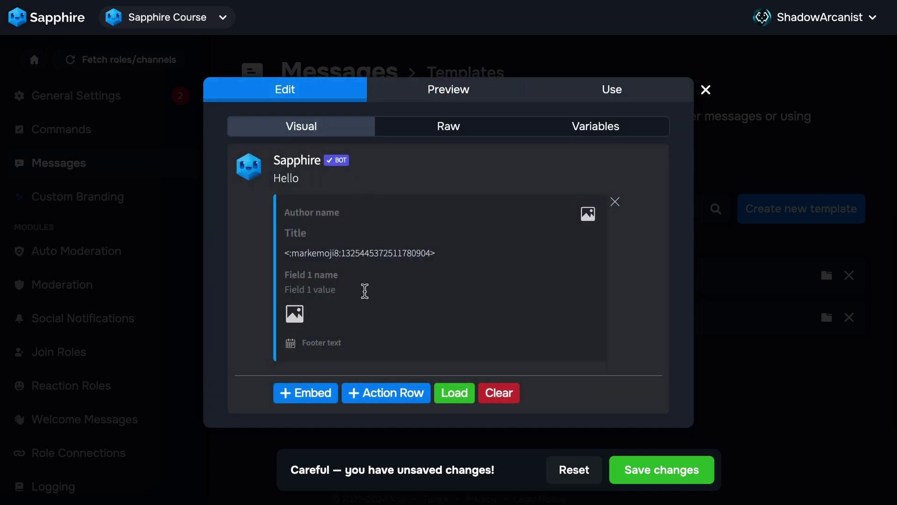
{"action": "key", "text": "Return"}
{"action": "key", "text": "ctrl+v"}
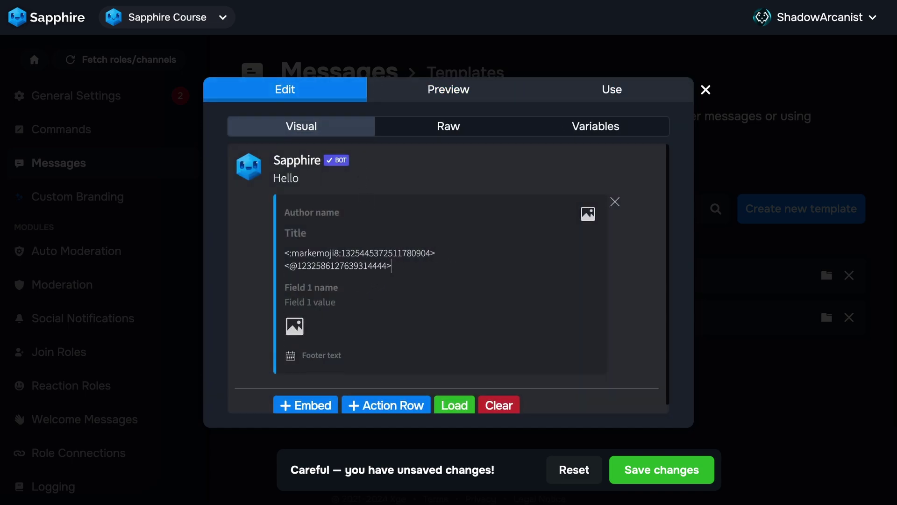
{"action": "left_click", "coordinate": [448, 90]}
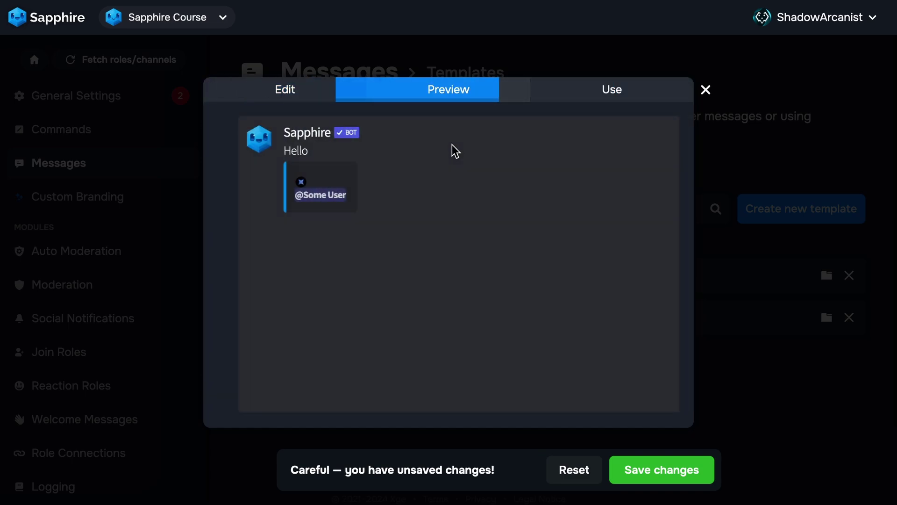
Replace the message text Hello with the copied user mention code and send the template into #general.
{"action": "left_click", "coordinate": [336, 93]}
{"action": "left_click_drag", "start_coordinate": [299, 178], "coordinate": [271, 184]}
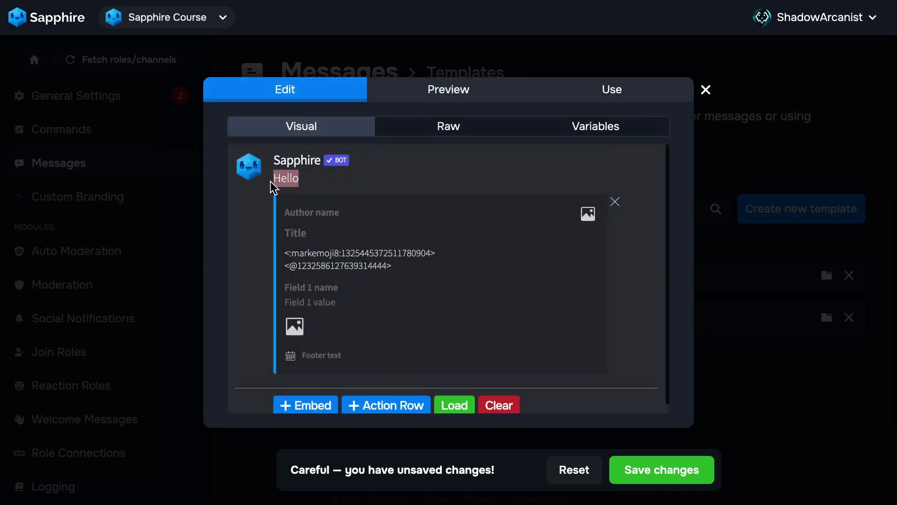
{"action": "key", "text": "ctrl+v"}
{"action": "left_click", "coordinate": [610, 96]}
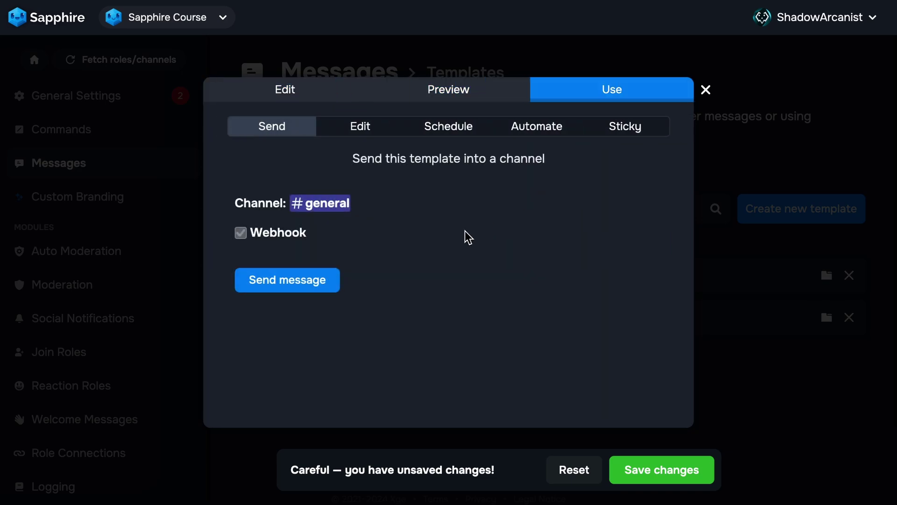
{"action": "left_click", "coordinate": [305, 280]}
{"action": "key", "text": "alt+Tab"}
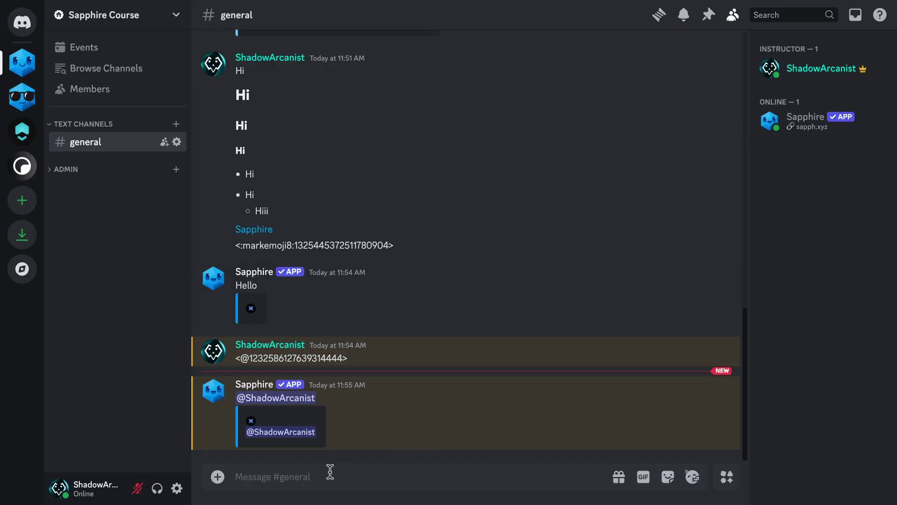
{"action": "type", "text": "@"}
{"action": "key", "text": "Down"}
{"action": "key", "text": "Down"}
{"action": "key", "text": "Down"}
{"action": "key", "text": "Down"}
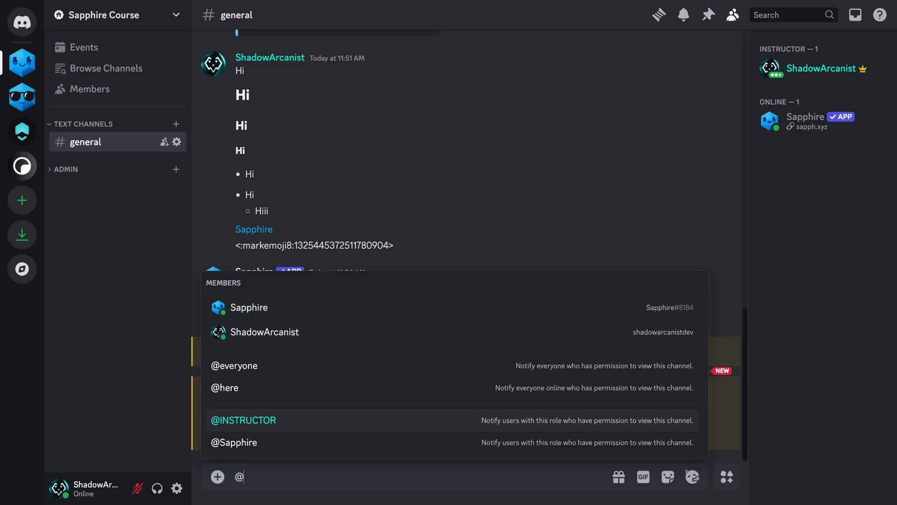
{"action": "key", "text": "Return"}
{"action": "type", "text": "\\"}
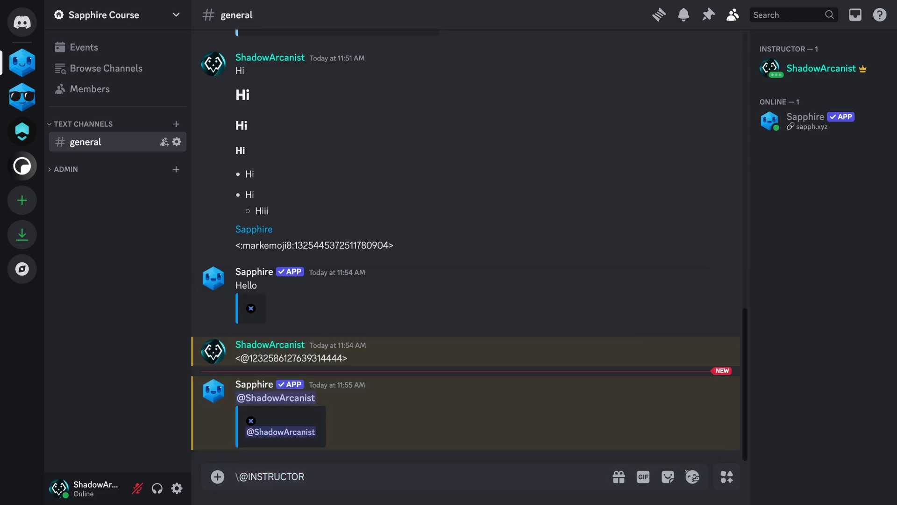
{"action": "key", "text": "Return"}
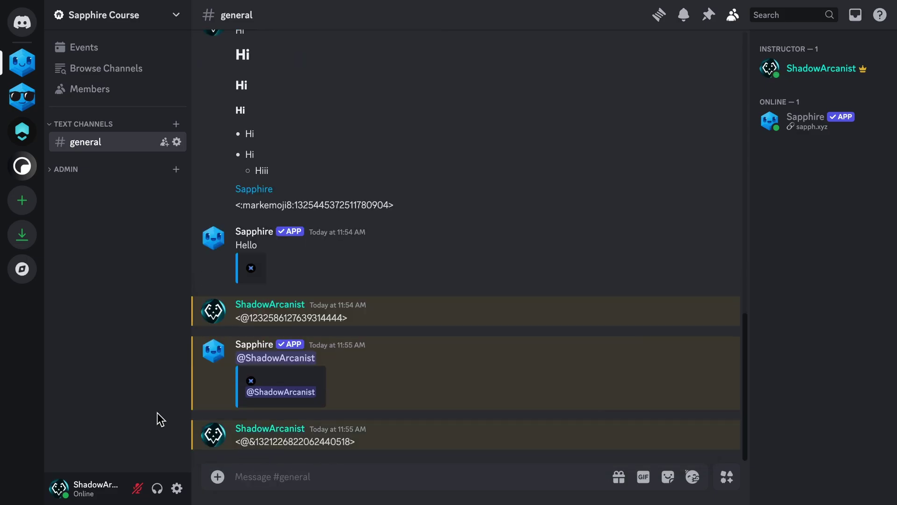
Send the #general channel mention preceded by a backslash to get its raw mention code.
{"action": "type", "text": "#"}
{"action": "key", "text": "Down"}
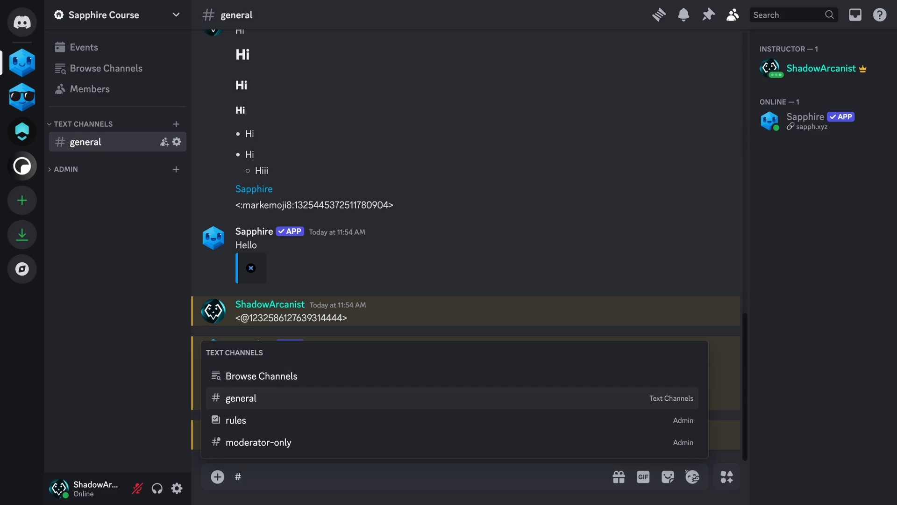
{"action": "key", "text": "Return"}
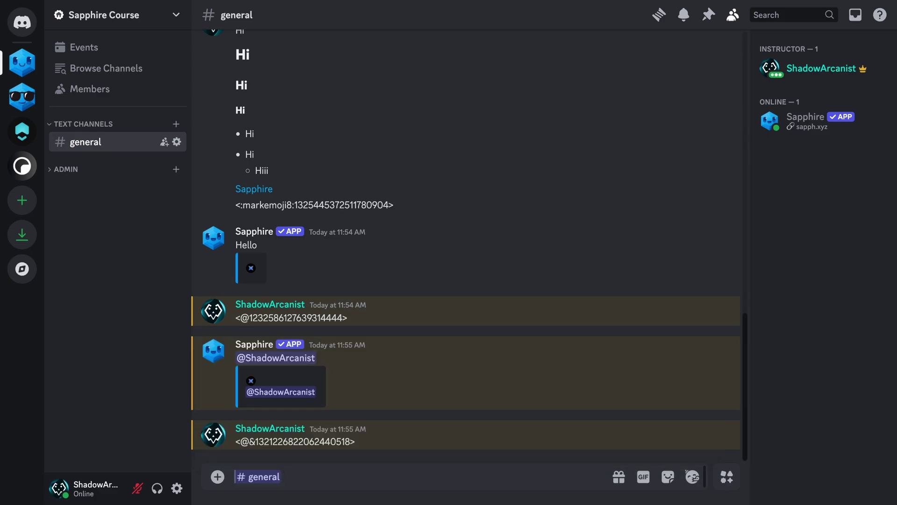
{"action": "key", "text": "Return"}
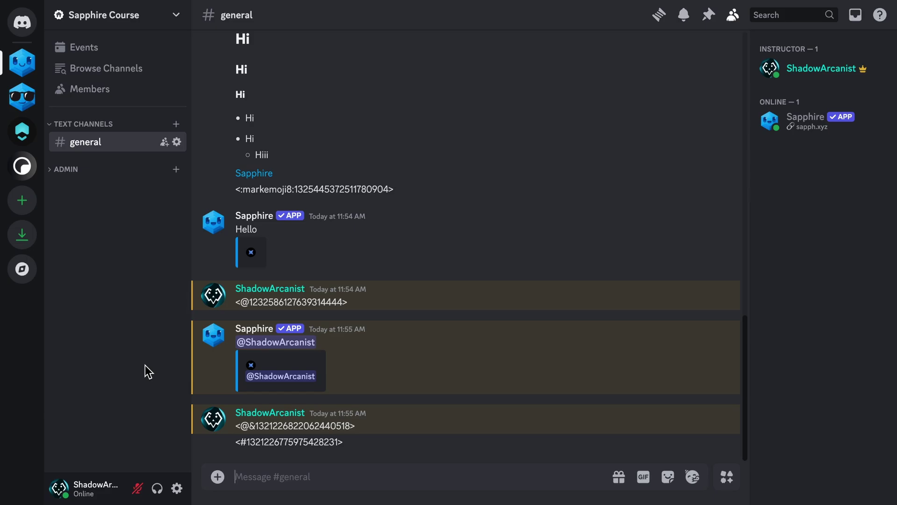
Enable Developer Mode in Discord's advanced user settings and close the settings.
{"action": "left_click", "coordinate": [178, 488]}
{"action": "scroll", "coordinate": [197, 382], "scroll_direction": "down", "scroll_amount": 6}
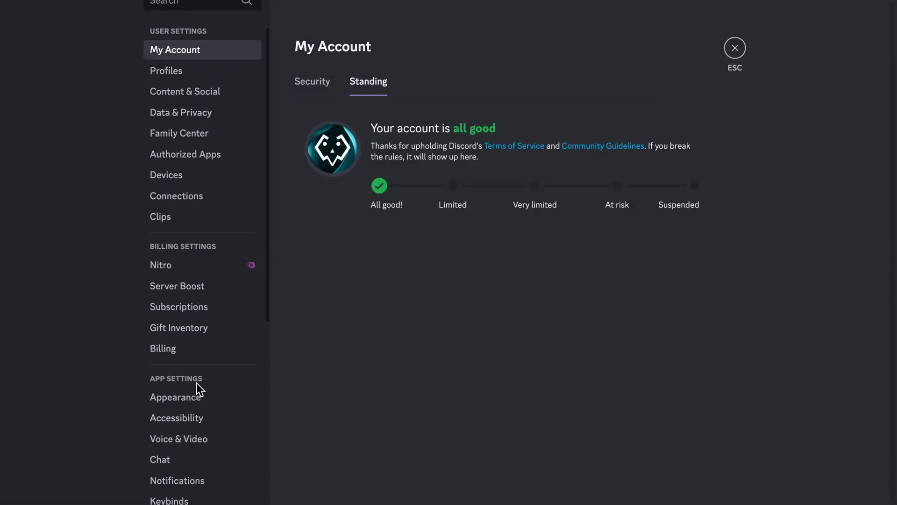
{"action": "left_click", "coordinate": [201, 349]}
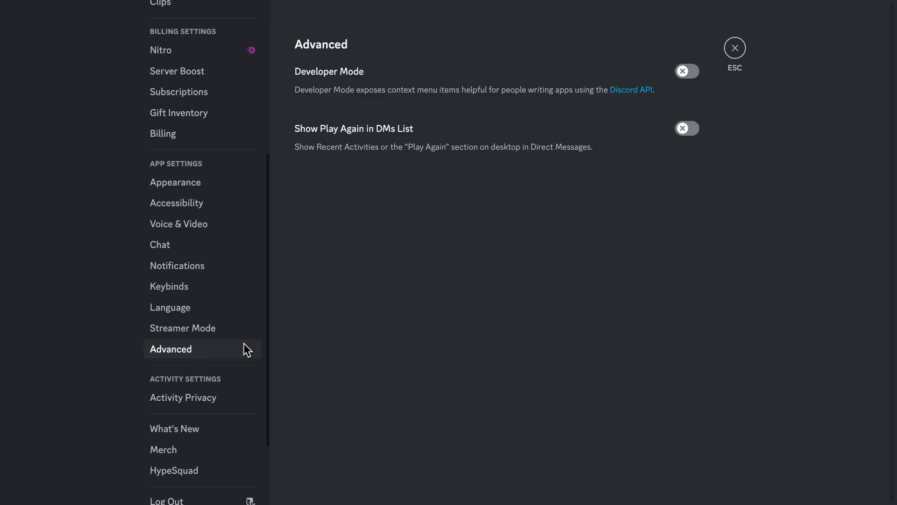
{"action": "left_click", "coordinate": [688, 73]}
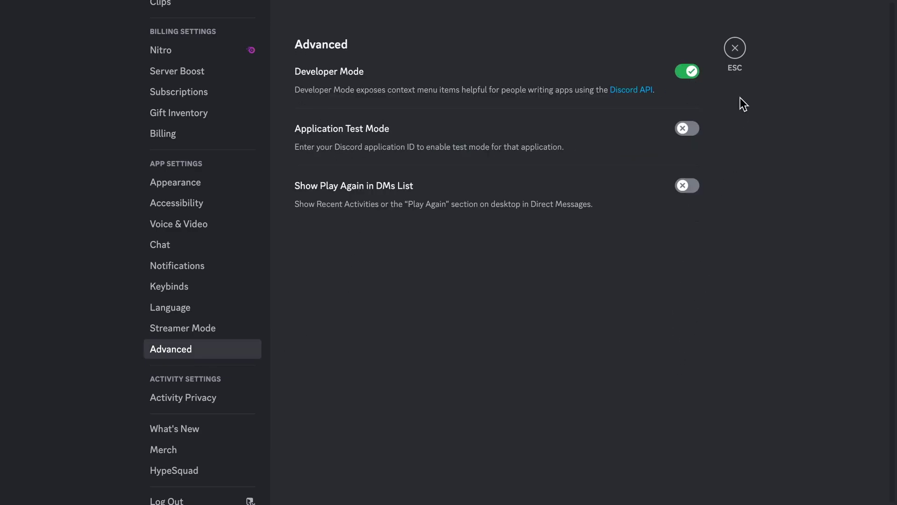
{"action": "scroll", "coordinate": [260, 135], "scroll_direction": "up", "scroll_amount": 6}
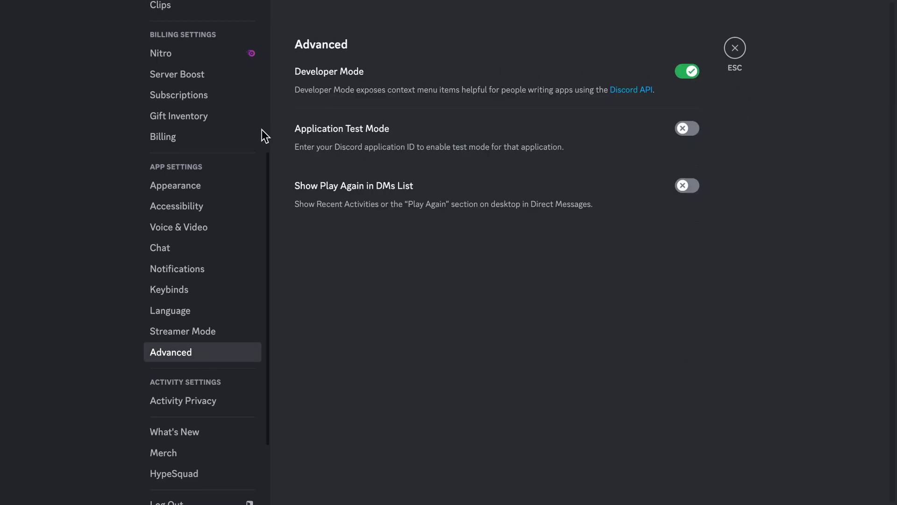
{"action": "left_click", "coordinate": [737, 48]}
Copy the command ID of Sapphire's /help command from the Sapphire Course server's integration settings, and close the settings.
{"action": "left_click", "coordinate": [145, 18]}
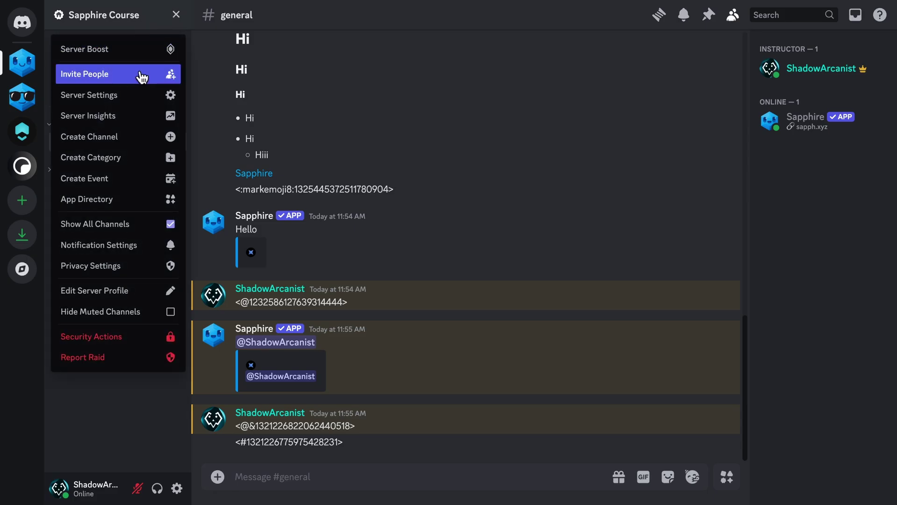
{"action": "left_click", "coordinate": [168, 95]}
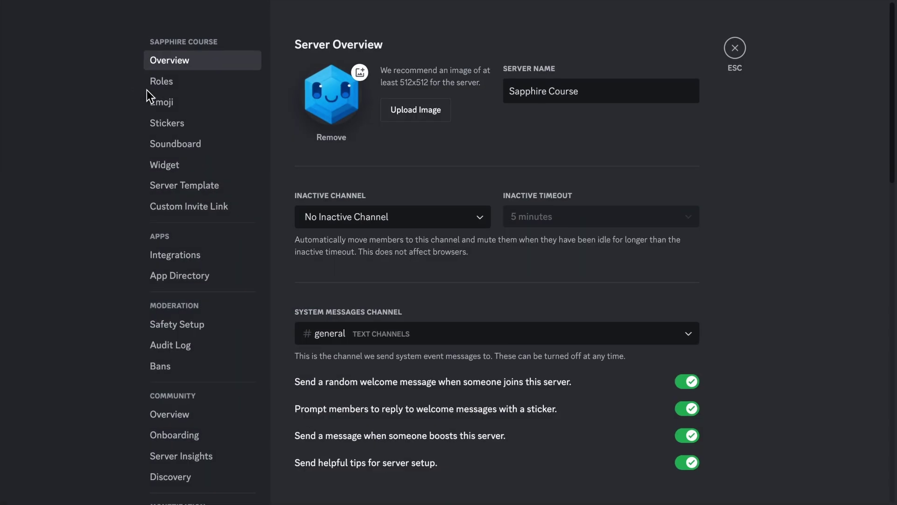
{"action": "left_click", "coordinate": [190, 257]}
{"action": "scroll", "coordinate": [453, 363], "scroll_direction": "down", "scroll_amount": 3}
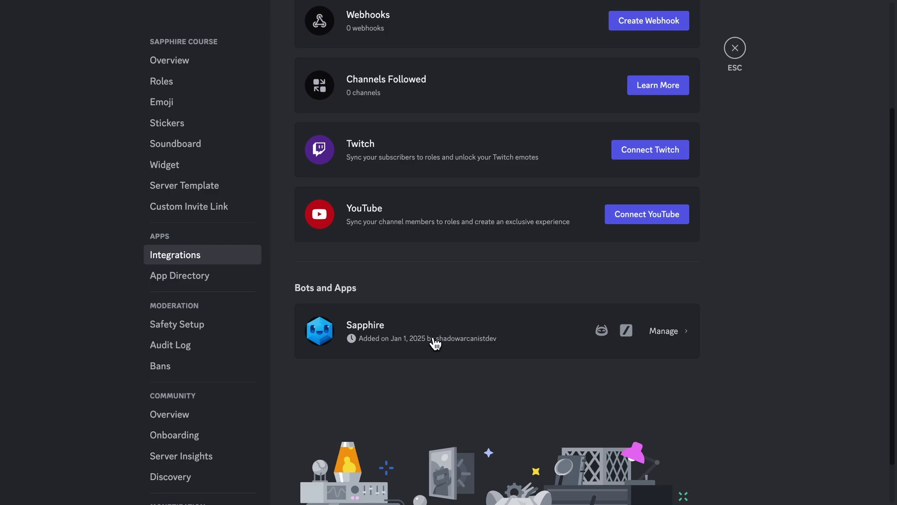
{"action": "left_click", "coordinate": [506, 331]}
{"action": "scroll", "coordinate": [416, 318], "scroll_direction": "down", "scroll_amount": 5}
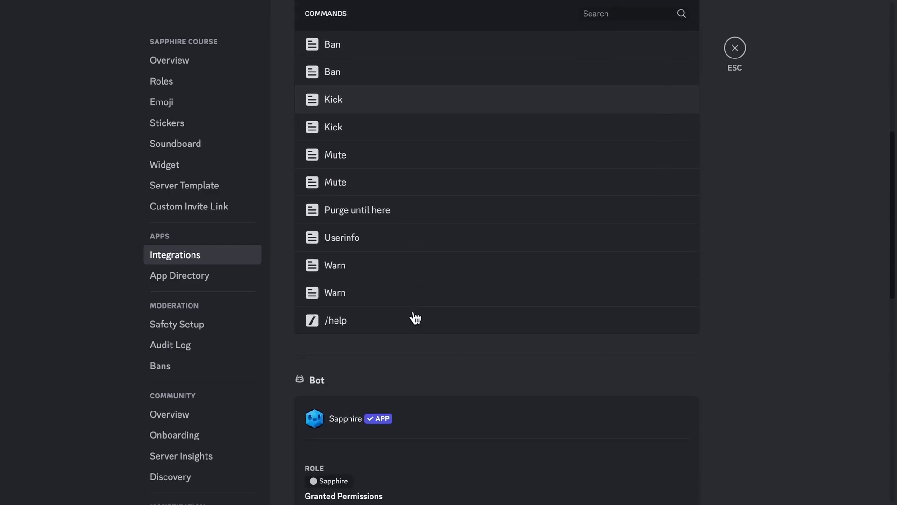
{"action": "scroll", "coordinate": [415, 317], "scroll_direction": "down", "scroll_amount": 2}
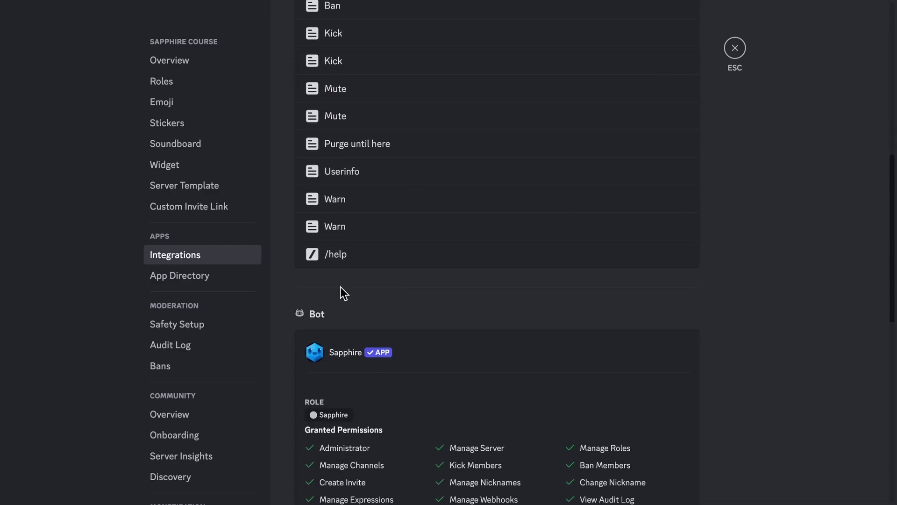
{"action": "right_click", "coordinate": [359, 255]}
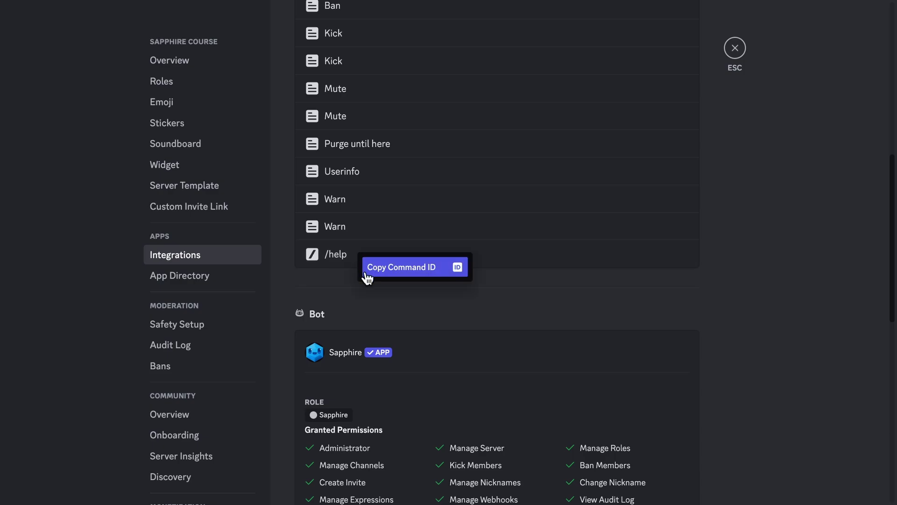
{"action": "left_click", "coordinate": [438, 274]}
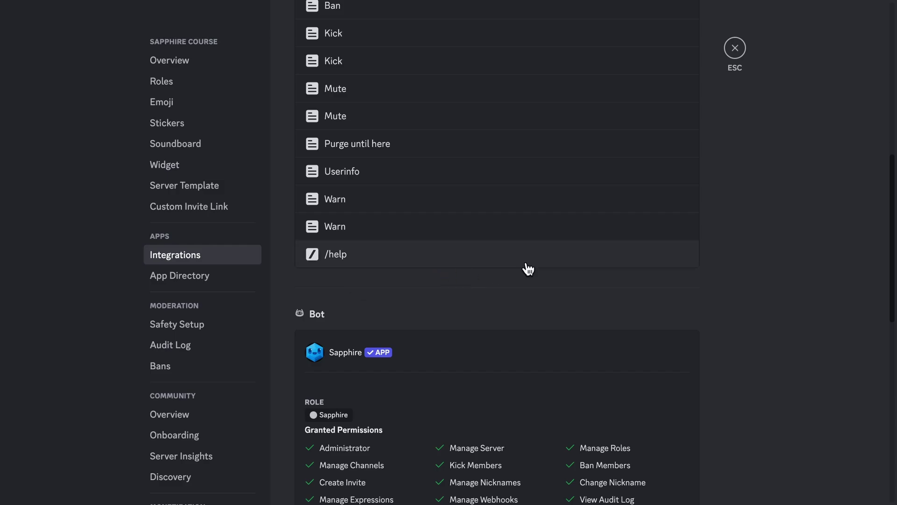
{"action": "left_click", "coordinate": [736, 50]}
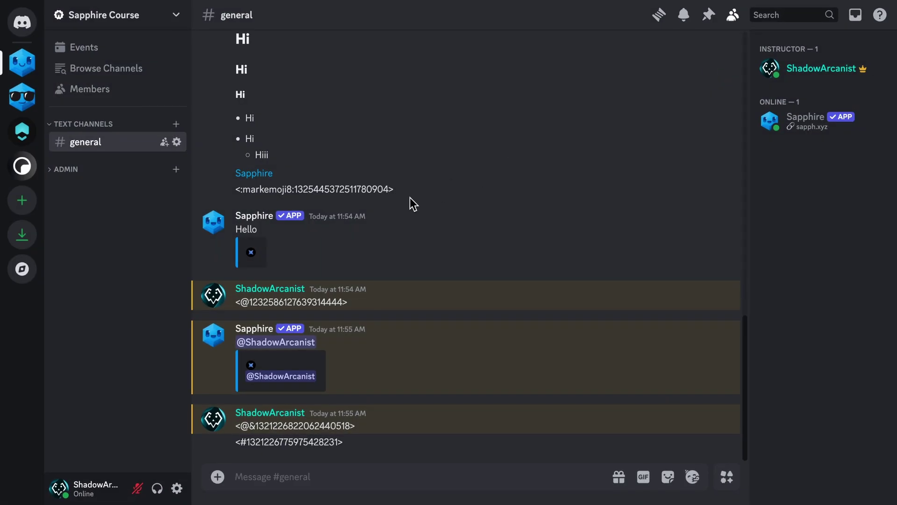
{"action": "key", "text": "alt+Tab"}
{"action": "left_click", "coordinate": [362, 91]}
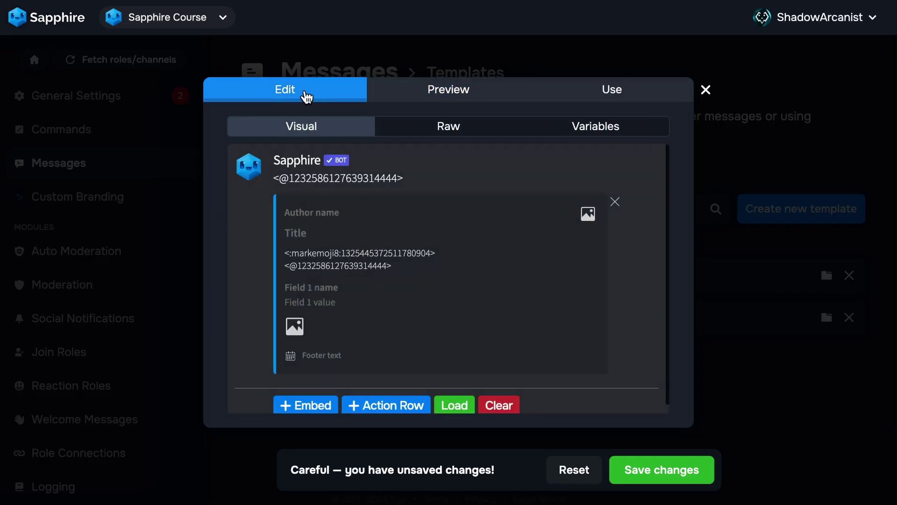
{"action": "left_click", "coordinate": [414, 265]}
{"action": "key", "text": "Return"}
{"action": "key", "text": "Return"}
{"action": "key", "text": "Return"}
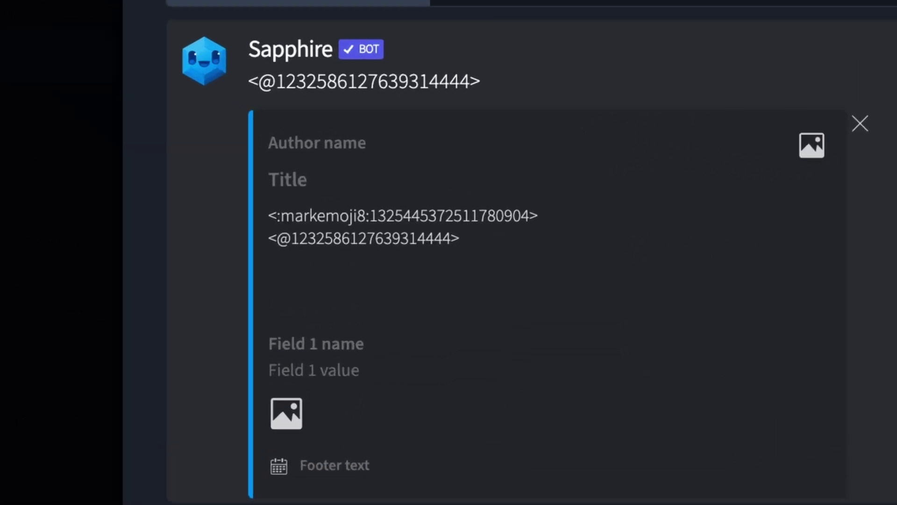
{"action": "type", "text": "<>"}
{"action": "left_click", "coordinate": [254, 309]}
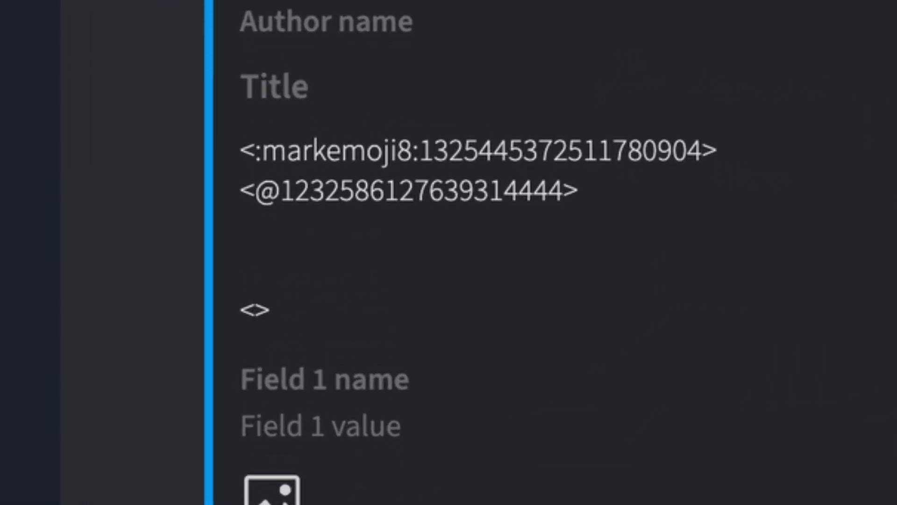
{"action": "type", "text": "/help"}
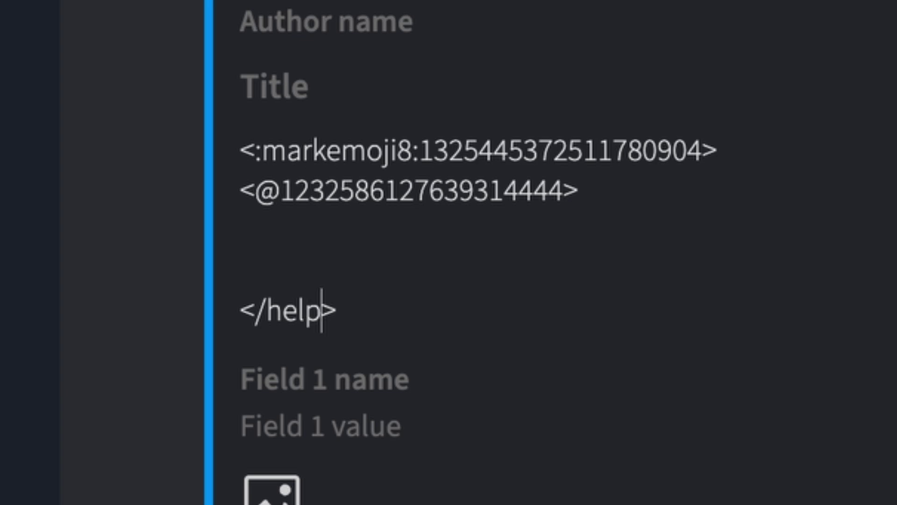
{"action": "type", "text": ":"}
{"action": "key", "text": "ctrl+v"}
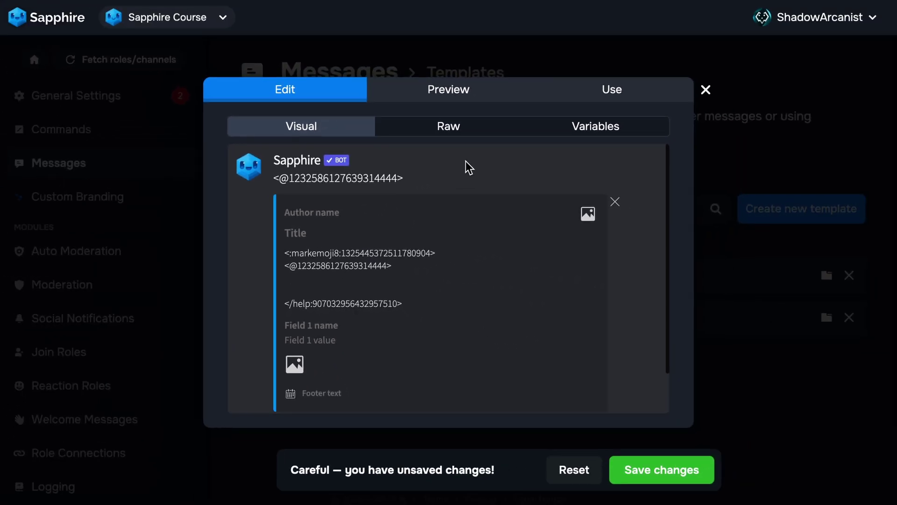
Preview the template, send it to #general, and try out the /help command mention in the sent Discord message.
{"action": "left_click", "coordinate": [464, 93]}
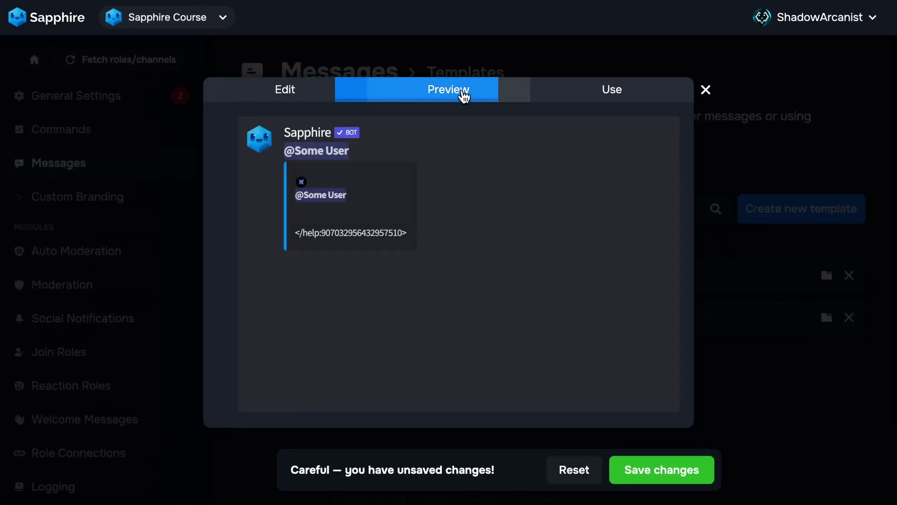
{"action": "left_click", "coordinate": [647, 92]}
{"action": "left_click", "coordinate": [319, 284]}
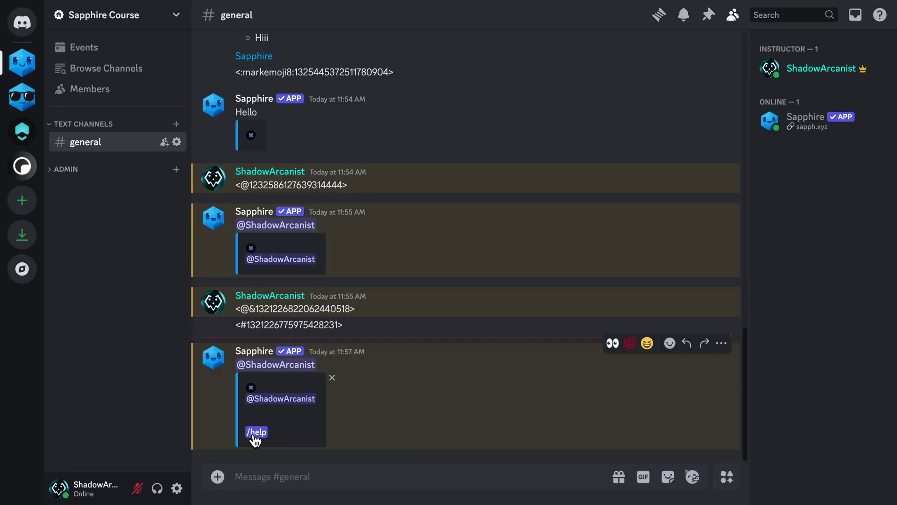
{"action": "left_click", "coordinate": [254, 439]}
{"action": "key", "text": "Escape"}
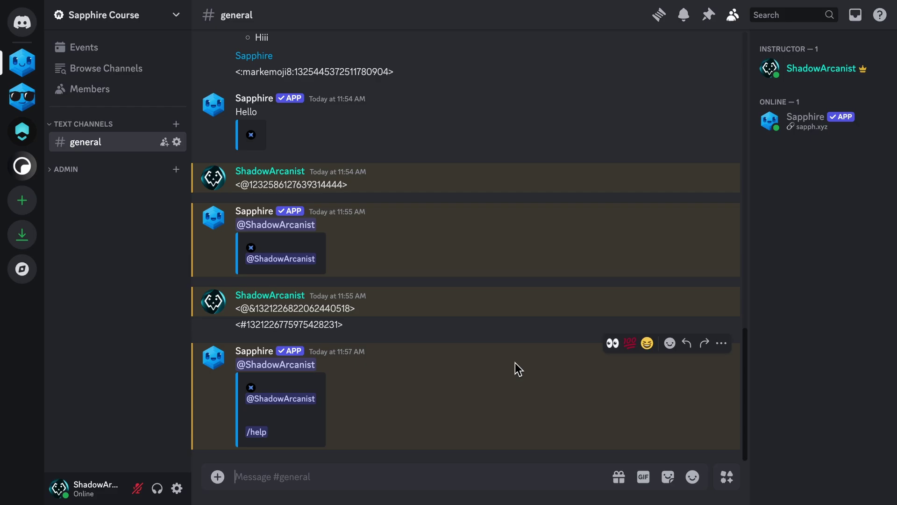
Copy the message link of Sapphire's 11:48 AM embed message titled "Titles" in #general.
{"action": "scroll", "coordinate": [515, 362], "scroll_direction": "up", "scroll_amount": 10}
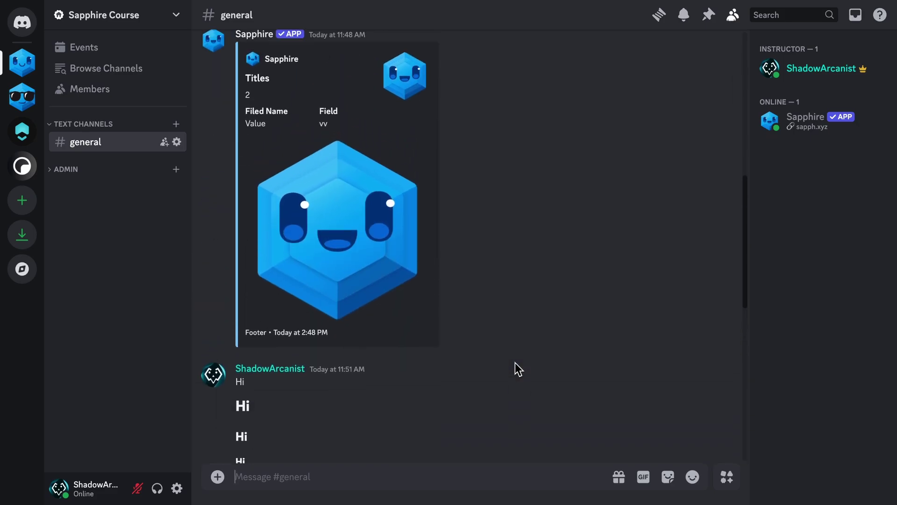
{"action": "scroll", "coordinate": [516, 363], "scroll_direction": "up", "scroll_amount": 2}
{"action": "right_click", "coordinate": [475, 280]}
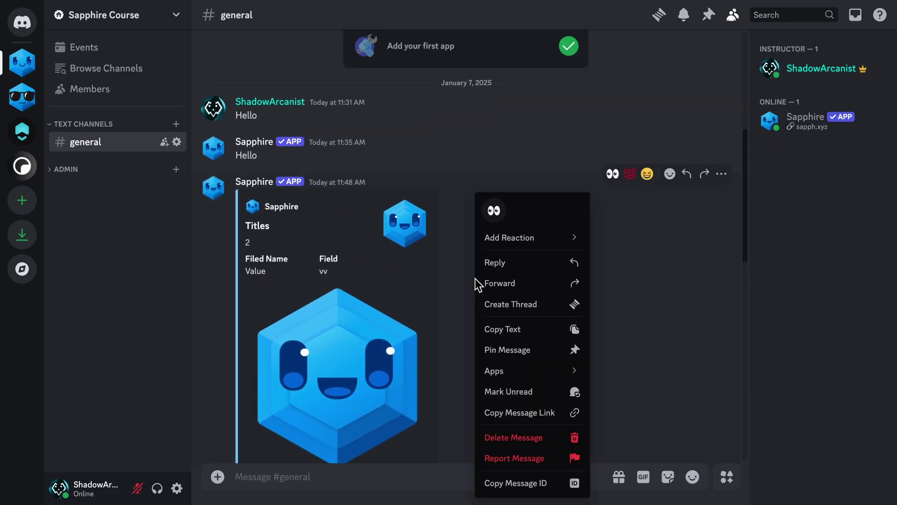
{"action": "left_click", "coordinate": [528, 412]}
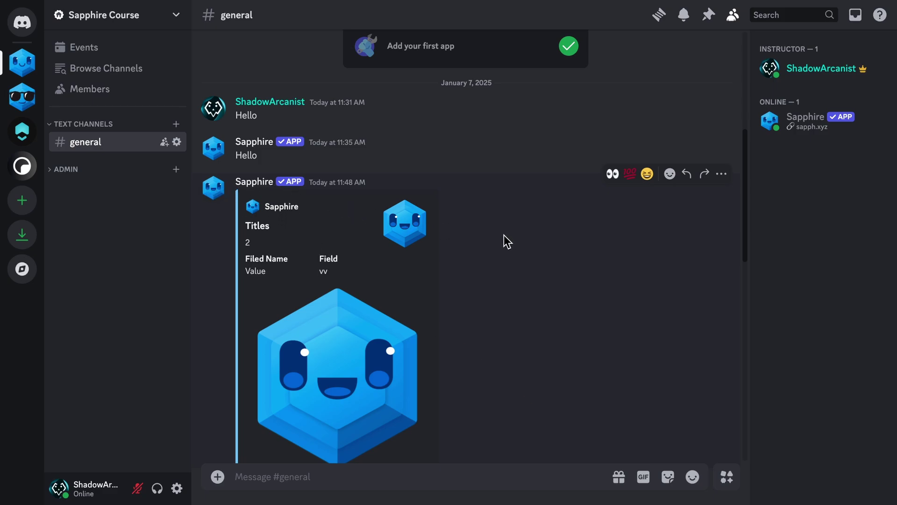
Switch to the Sapphire dashboard, replace the message text above the embed with "sdfsdf", and preview the template.
{"action": "key", "text": "alt+Tab"}
{"action": "left_click", "coordinate": [276, 91]}
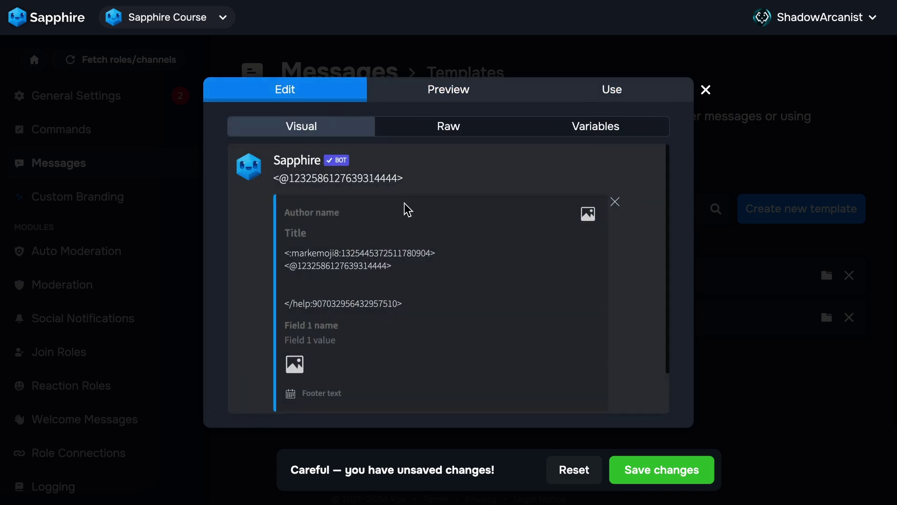
{"action": "scroll", "coordinate": [406, 192], "scroll_direction": "down", "scroll_amount": 1}
{"action": "scroll", "coordinate": [413, 148], "scroll_direction": "up", "scroll_amount": 1}
{"action": "triple_click", "coordinate": [397, 178]}
{"action": "type", "text": "sdfsdf"}
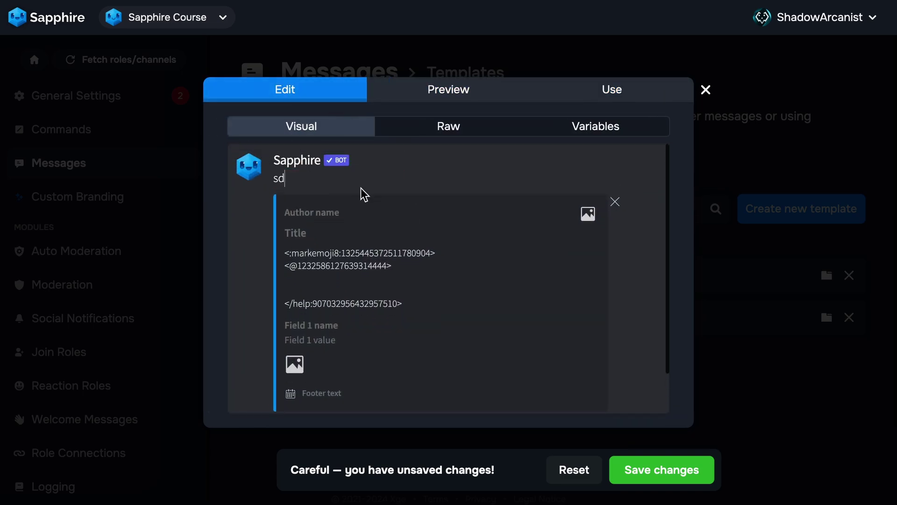
{"action": "left_click", "coordinate": [446, 96]}
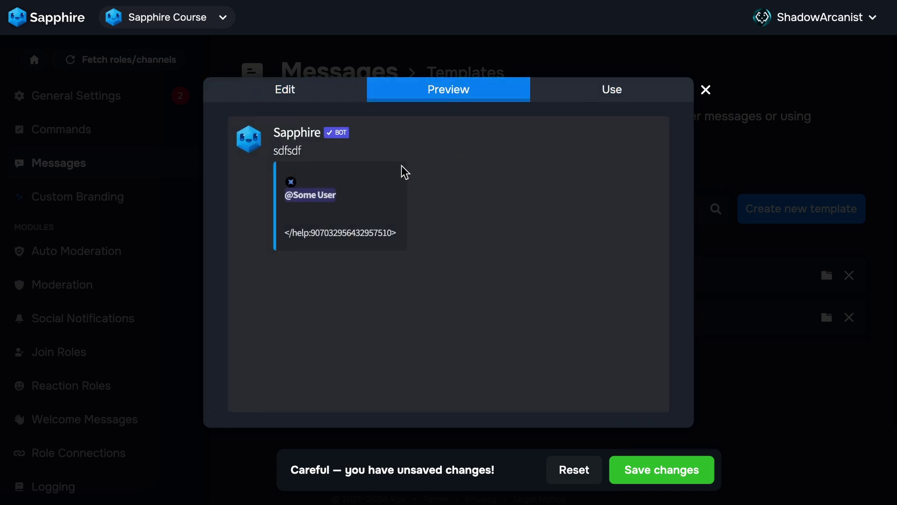
Edit the existing Discord message at the copied link so that it uses this template's content.
{"action": "left_click", "coordinate": [594, 100]}
{"action": "left_click", "coordinate": [364, 131]}
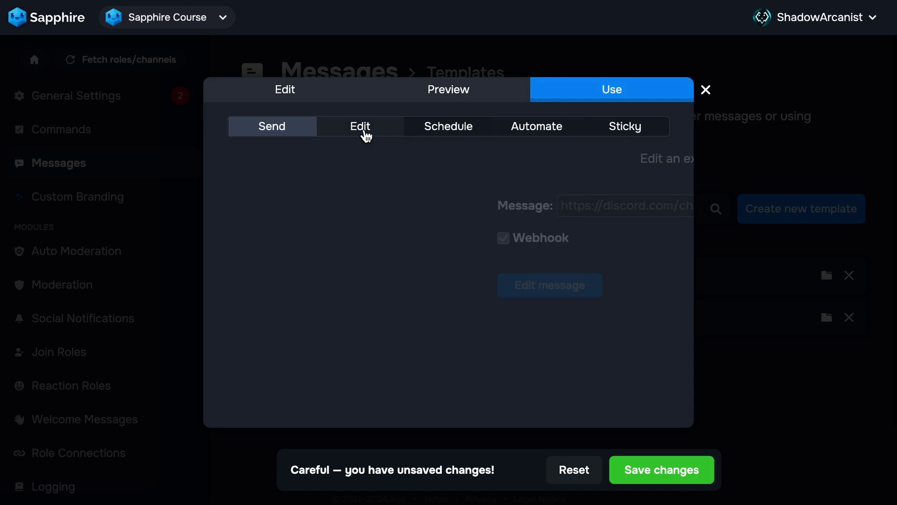
{"action": "left_click", "coordinate": [372, 207]}
{"action": "key", "text": "ctrl+v"}
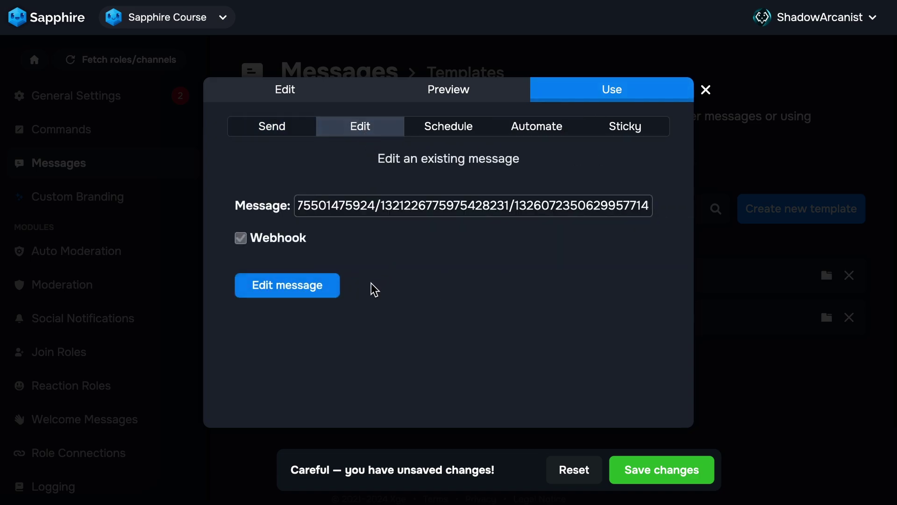
{"action": "left_click", "coordinate": [297, 292]}
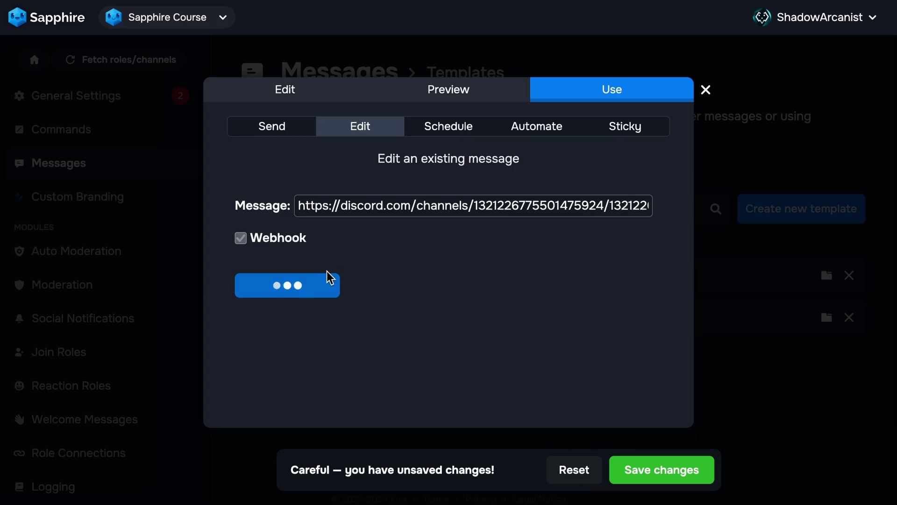
{"action": "left_click", "coordinate": [288, 93]}
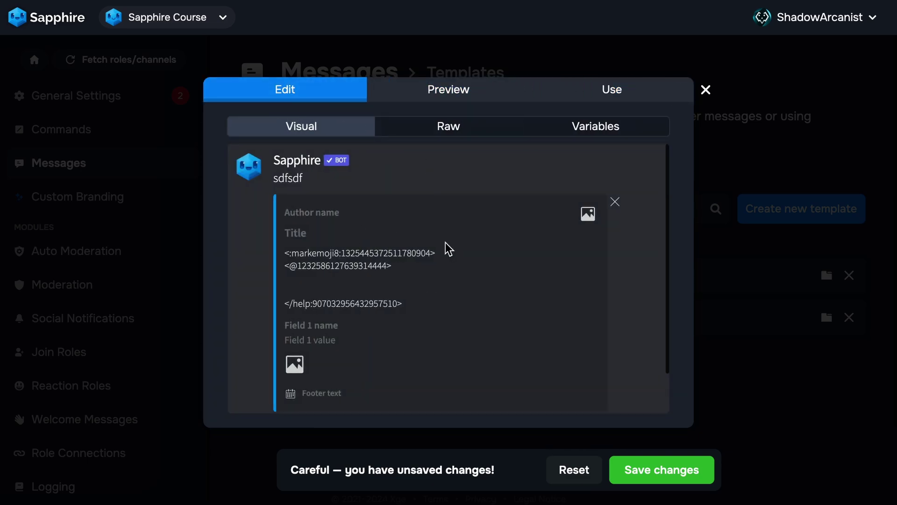
{"action": "key", "text": "alt+Tab"}
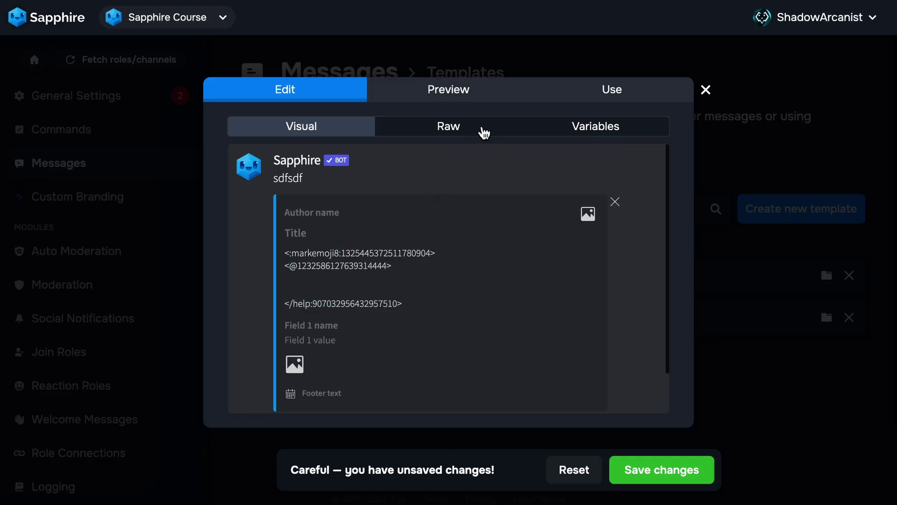
Reveal the webhook URL option for editing an existing message, and close the template editor.
{"action": "left_click", "coordinate": [567, 90]}
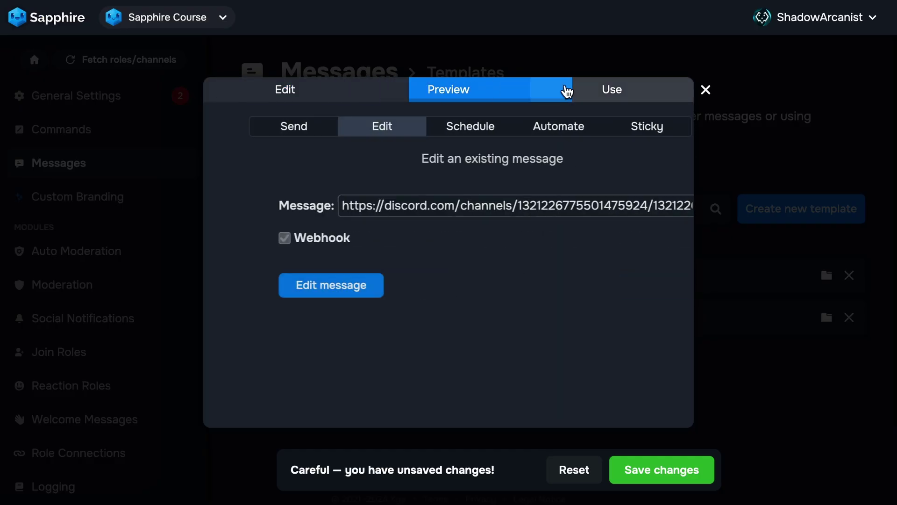
{"action": "left_click", "coordinate": [241, 238]}
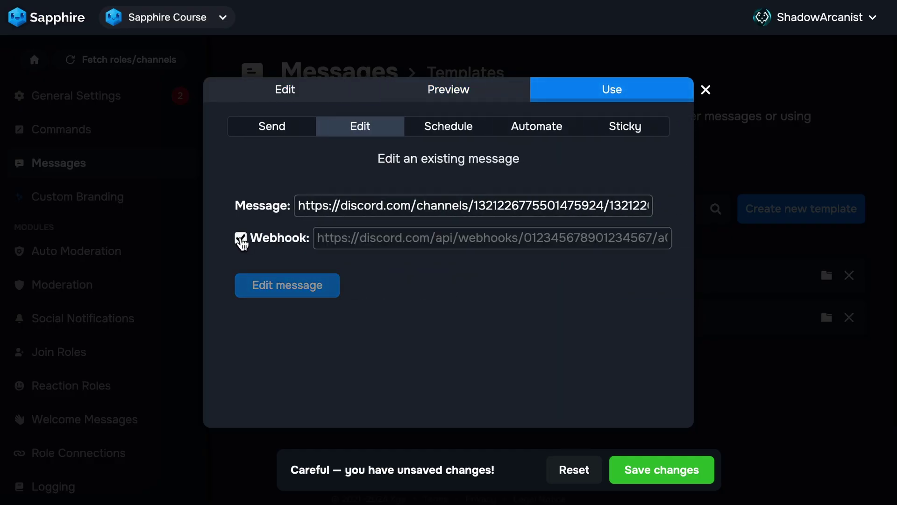
{"action": "left_click", "coordinate": [343, 238]}
{"action": "key", "text": "Escape"}
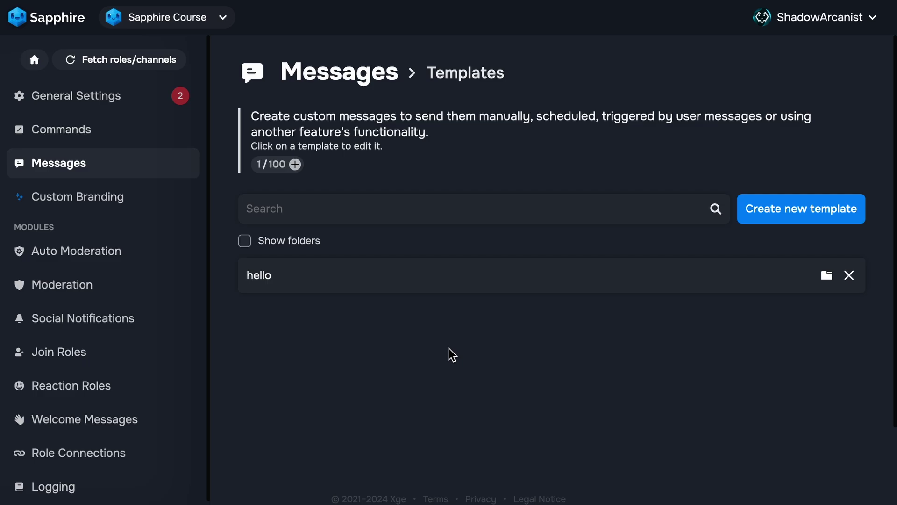
Switch to Discord and copy the message link of Sapphire's edited "sdfsdf" message.
{"action": "key", "text": "alt+Tab"}
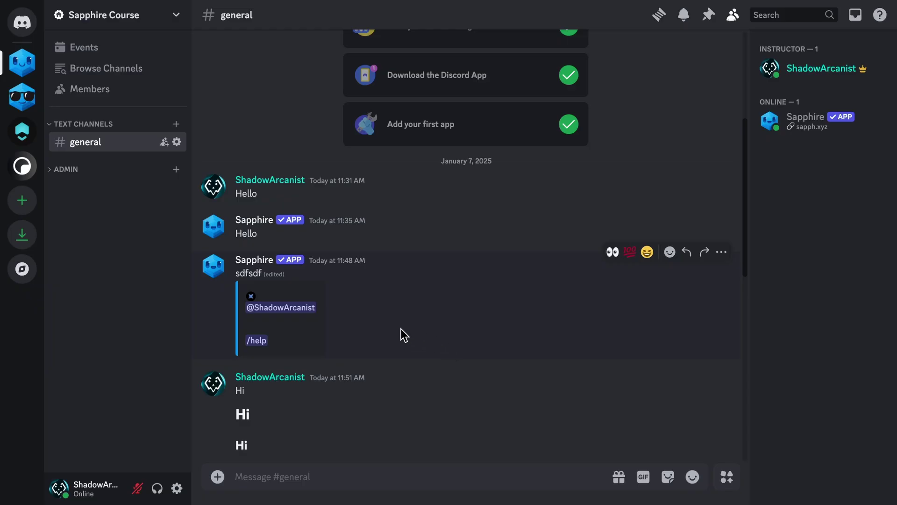
{"action": "right_click", "coordinate": [369, 296]}
{"action": "left_click", "coordinate": [428, 391]}
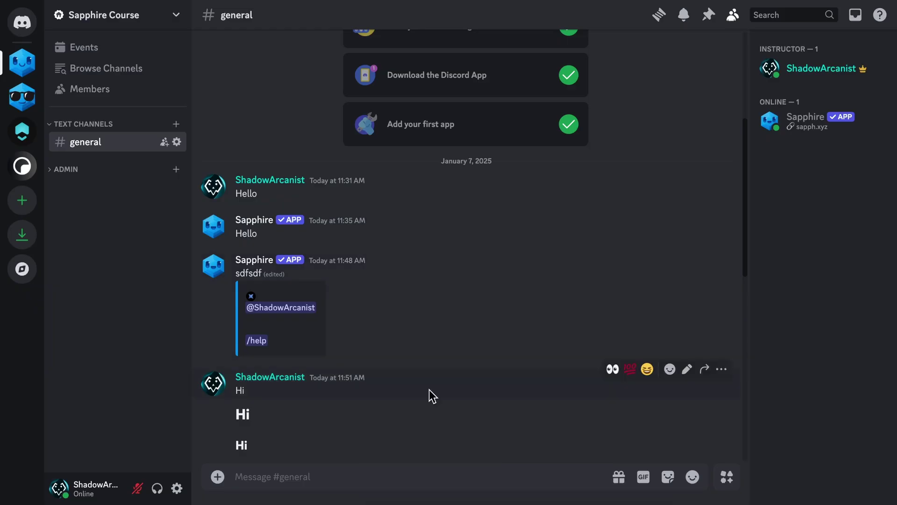
In the Sapphire dashboard, load the message from the copied link into the "hello" template and preview it.
{"action": "key", "text": "alt+Tab"}
{"action": "left_click", "coordinate": [370, 285]}
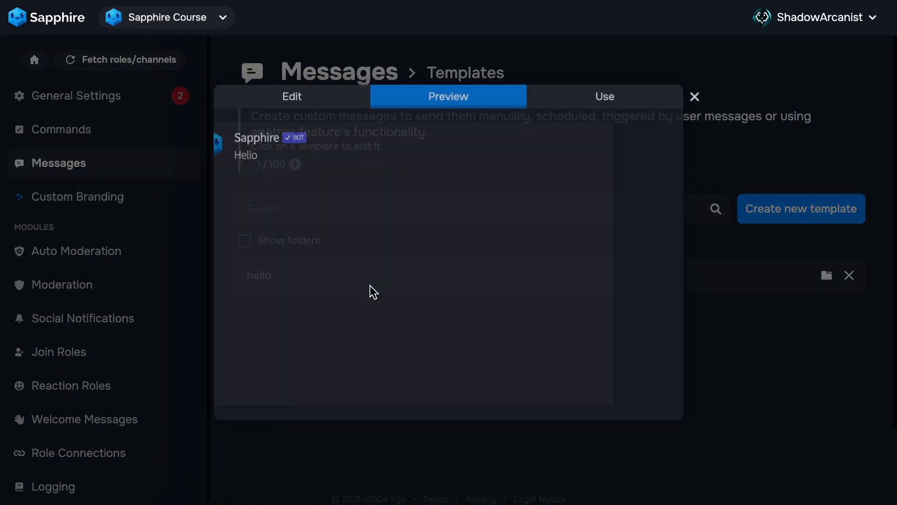
{"action": "left_click", "coordinate": [322, 98]}
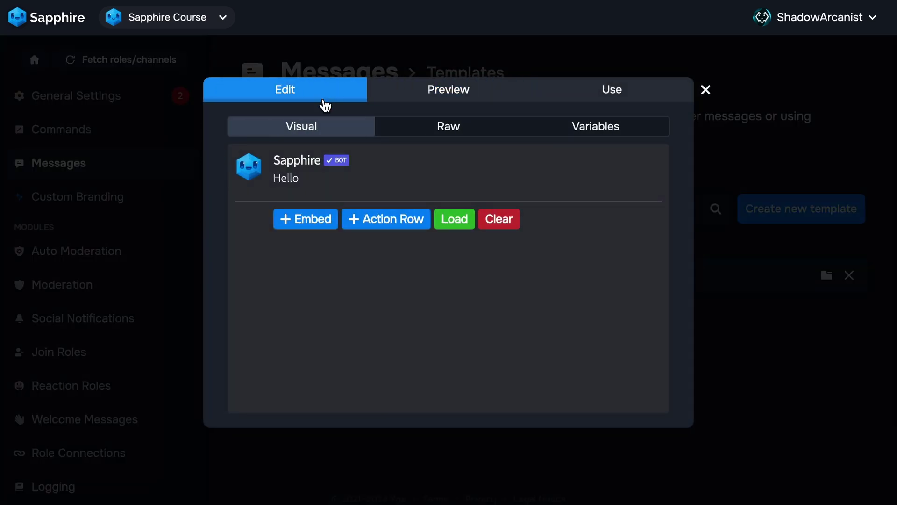
{"action": "left_click", "coordinate": [454, 220]}
{"action": "left_click", "coordinate": [382, 223]}
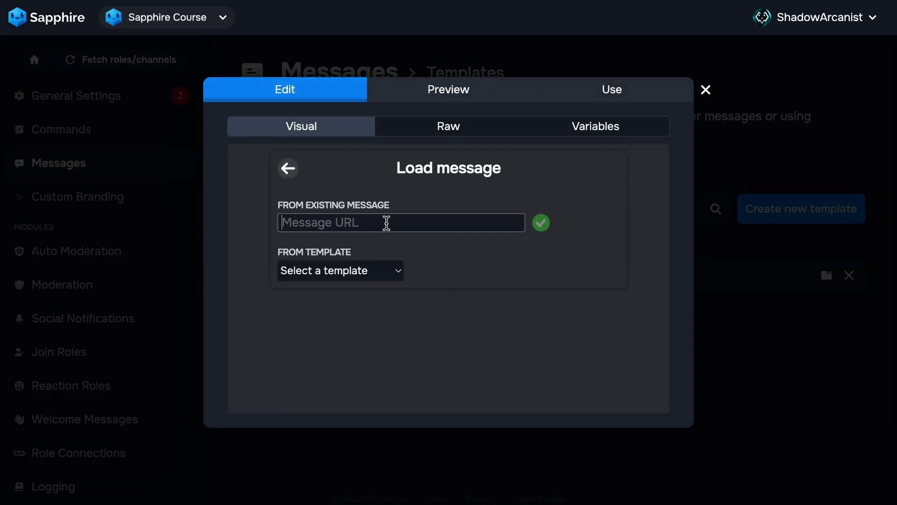
{"action": "key", "text": "ctrl+v"}
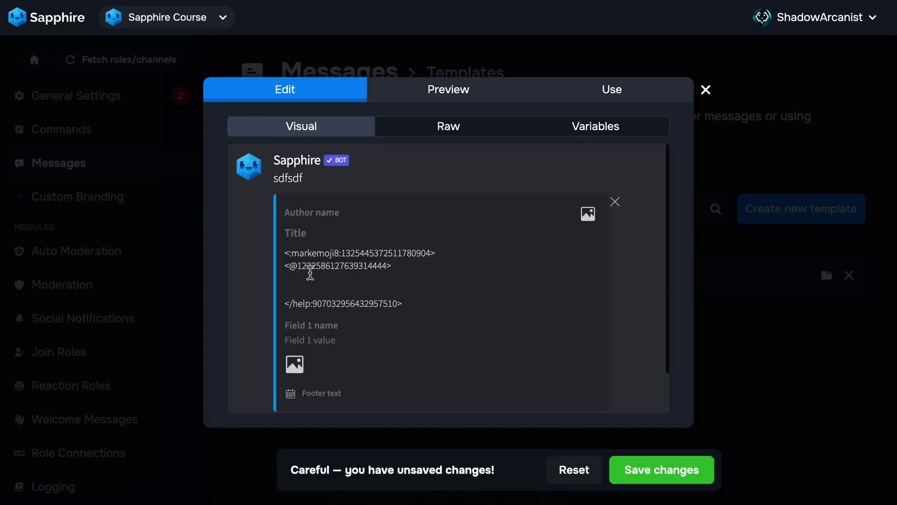
{"action": "left_click", "coordinate": [441, 93]}
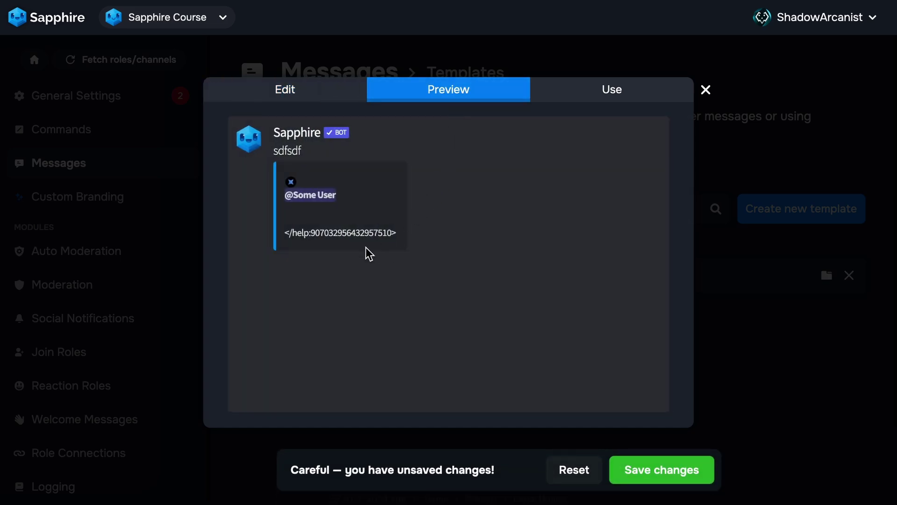
{"action": "left_click", "coordinate": [306, 94]}
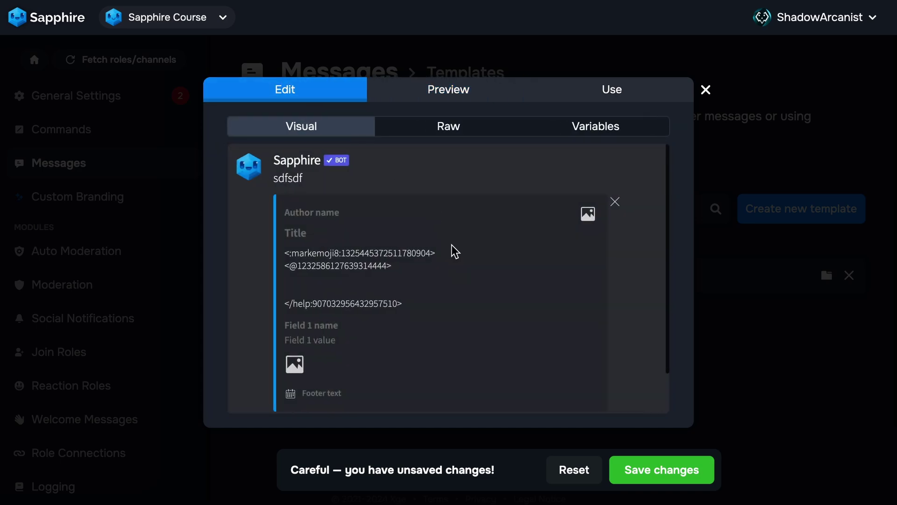
Show the options for loading content from another template, and save the changes to the "hello" template.
{"action": "scroll", "coordinate": [450, 264], "scroll_direction": "down", "scroll_amount": 1}
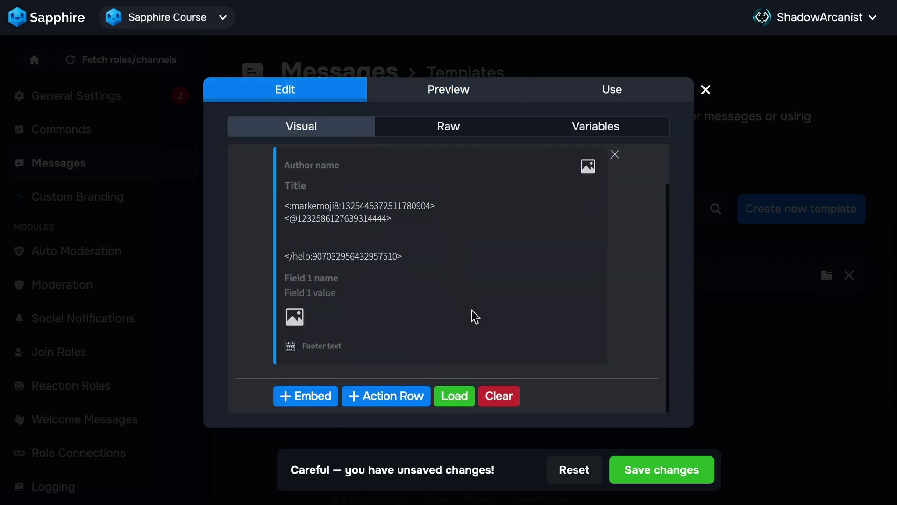
{"action": "scroll", "coordinate": [475, 317], "scroll_direction": "up", "scroll_amount": 1}
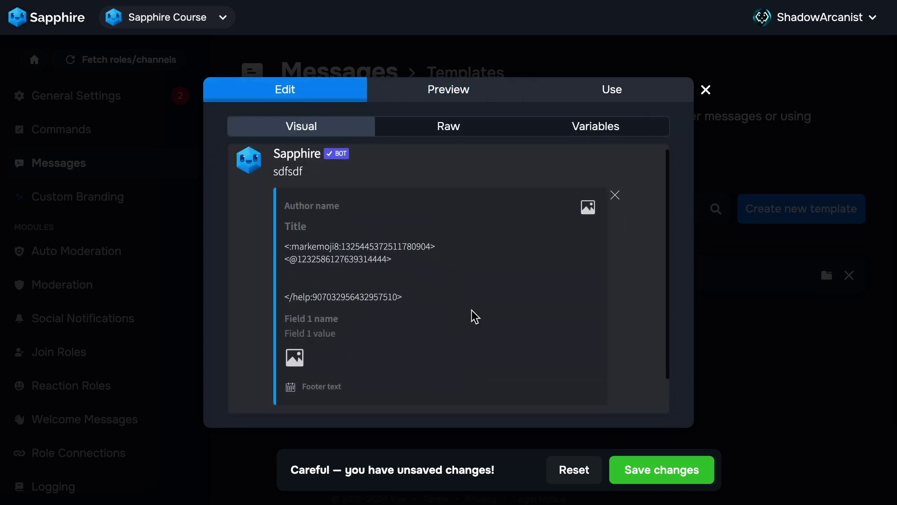
{"action": "scroll", "coordinate": [474, 314], "scroll_direction": "down", "scroll_amount": 1}
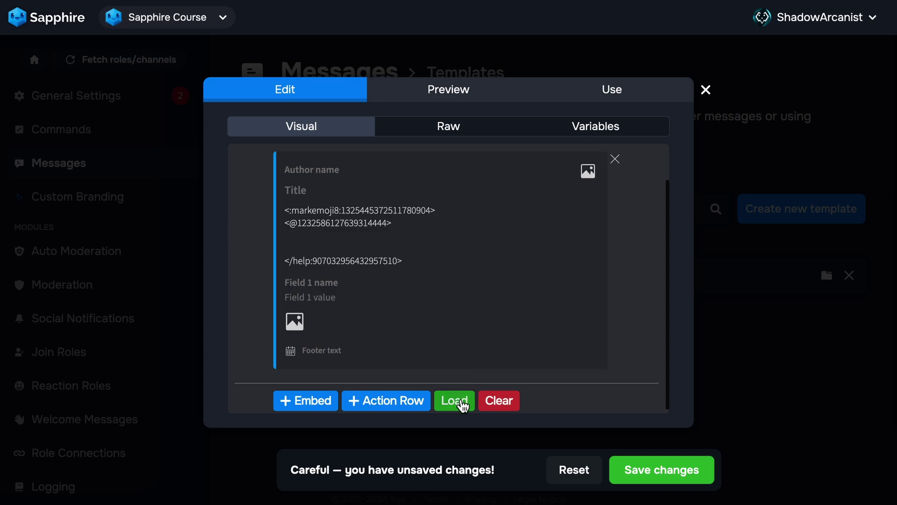
{"action": "left_click", "coordinate": [462, 404]}
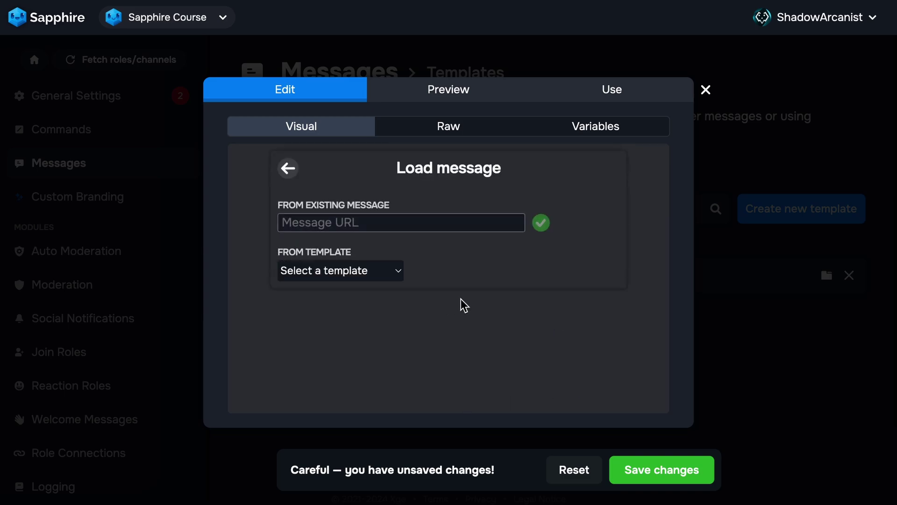
{"action": "left_click", "coordinate": [395, 274]}
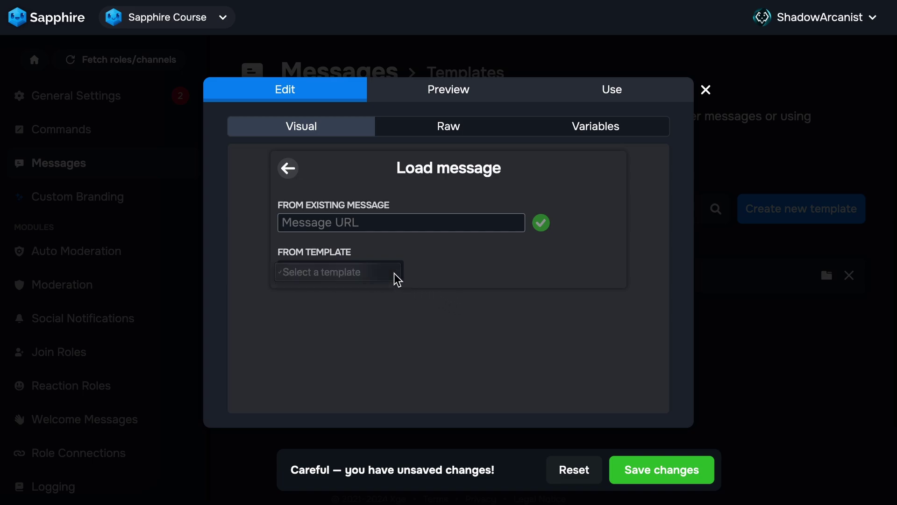
{"action": "left_click", "coordinate": [366, 290]}
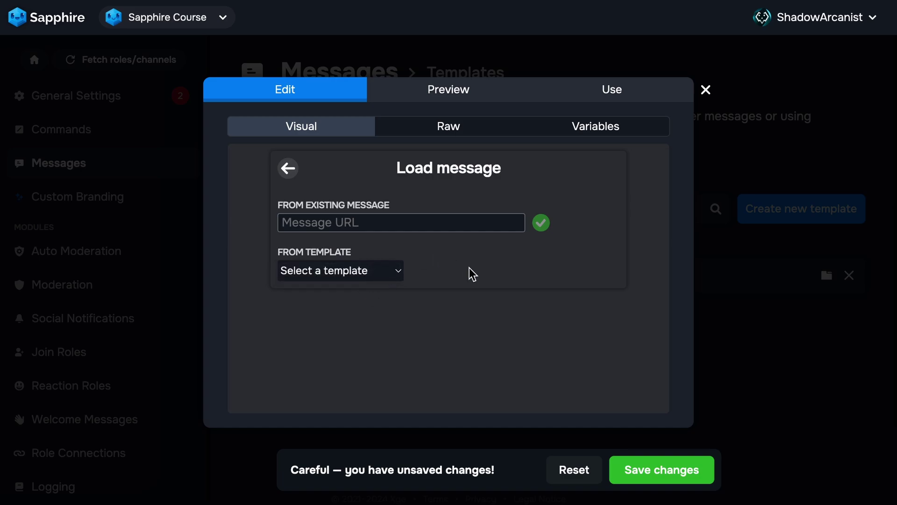
{"action": "left_click", "coordinate": [677, 466]}
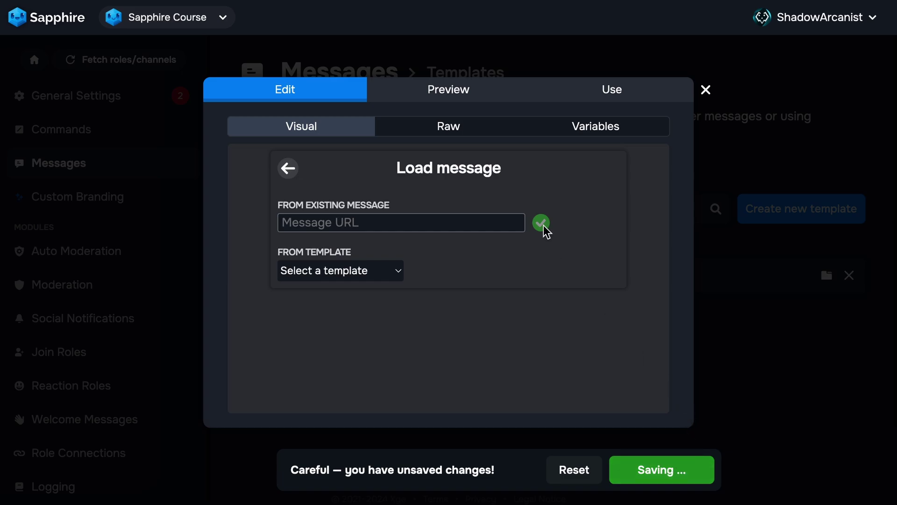
Copy the entire raw JSON of the "hello" template and close its editor.
{"action": "left_click", "coordinate": [448, 125]}
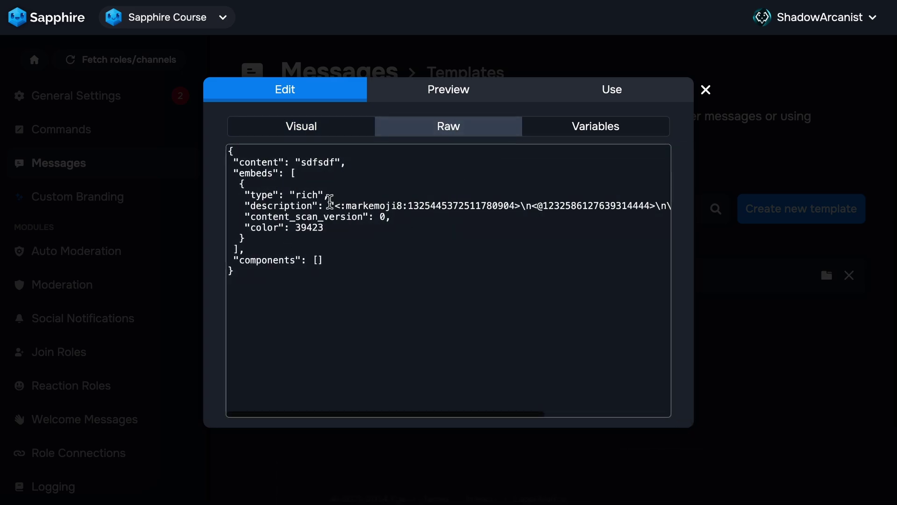
{"action": "left_click_drag", "start_coordinate": [282, 297], "coordinate": [215, 154]}
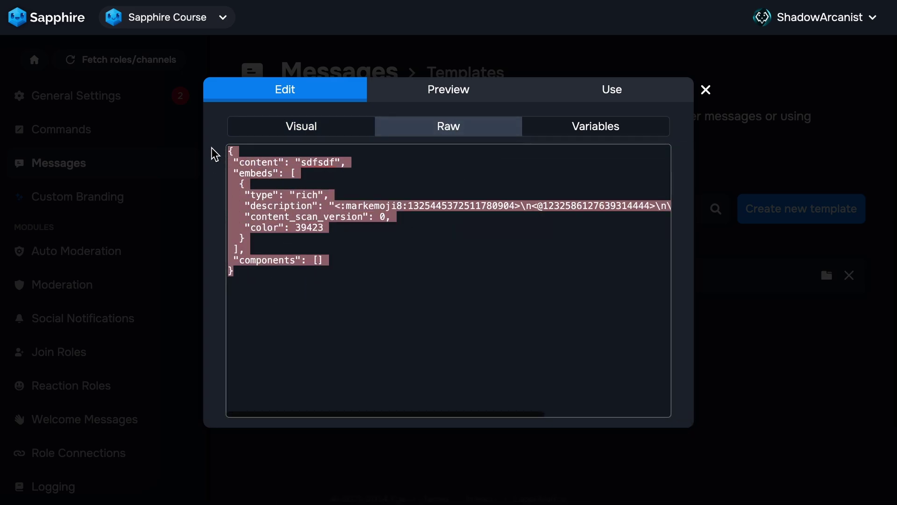
{"action": "right_click", "coordinate": [312, 218]}
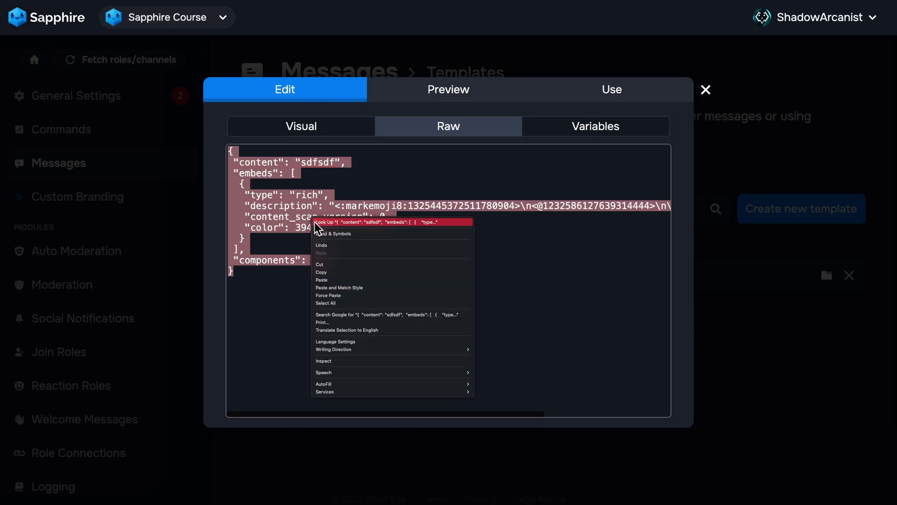
{"action": "left_click", "coordinate": [321, 272]}
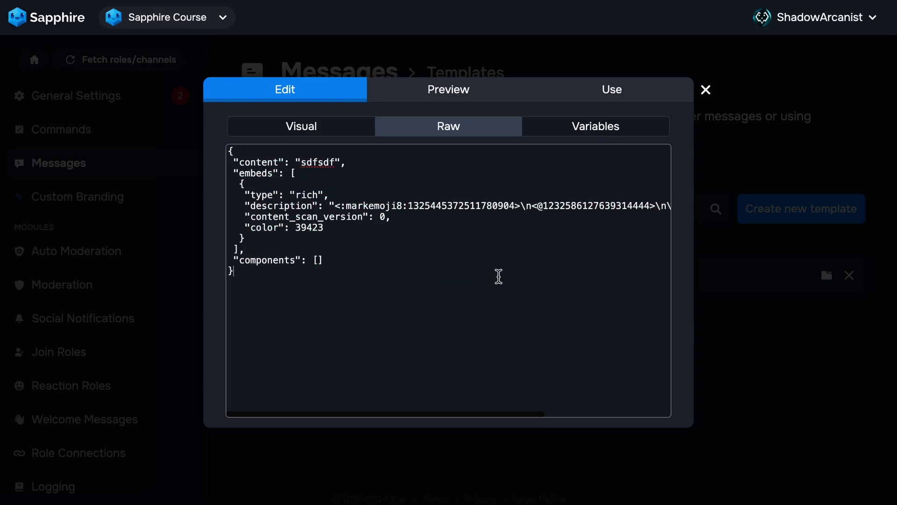
{"action": "left_click", "coordinate": [732, 355]}
Create a new message template named "s".
{"action": "left_click", "coordinate": [781, 217]}
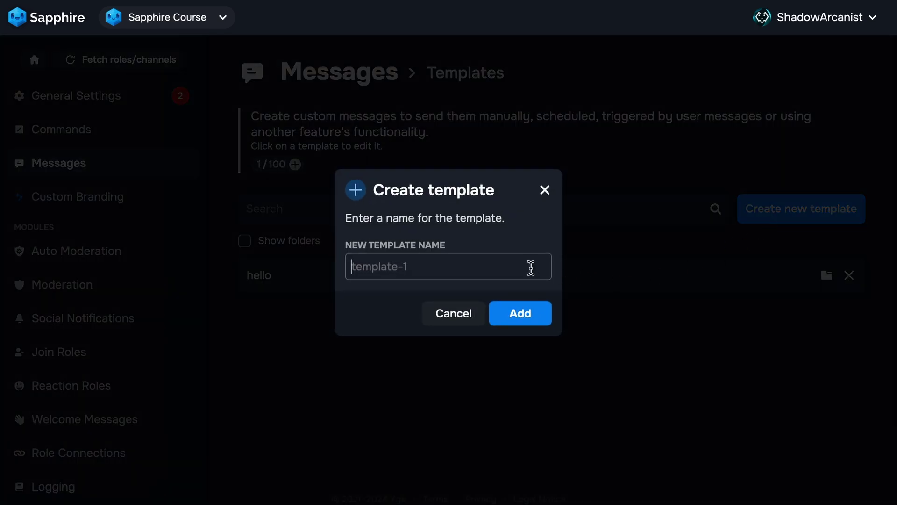
{"action": "type", "text": "s"}
{"action": "left_click", "coordinate": [536, 315]}
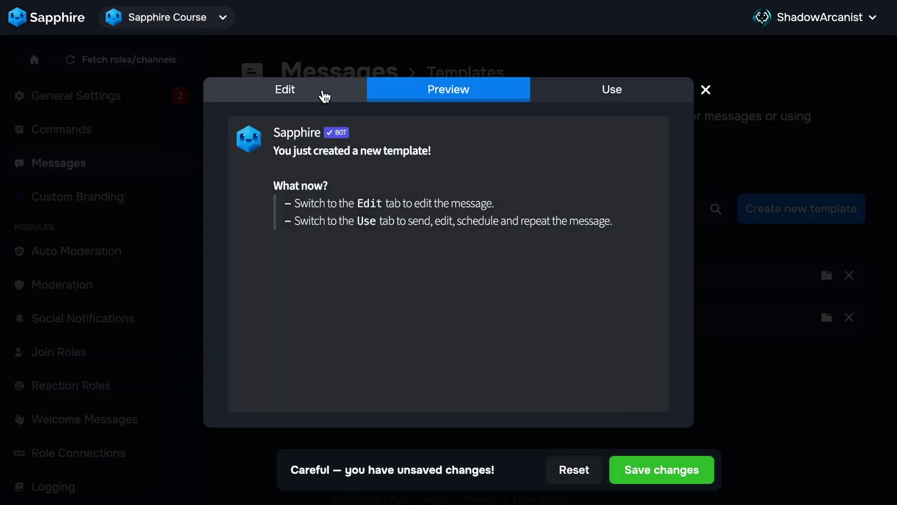
Replace the raw content of the "s" template with the copied JSON, check the preview, and save the changes.
{"action": "left_click", "coordinate": [321, 92]}
{"action": "left_click", "coordinate": [399, 124]}
{"action": "key", "text": "ctrl+a"}
{"action": "key", "text": "ctrl+v"}
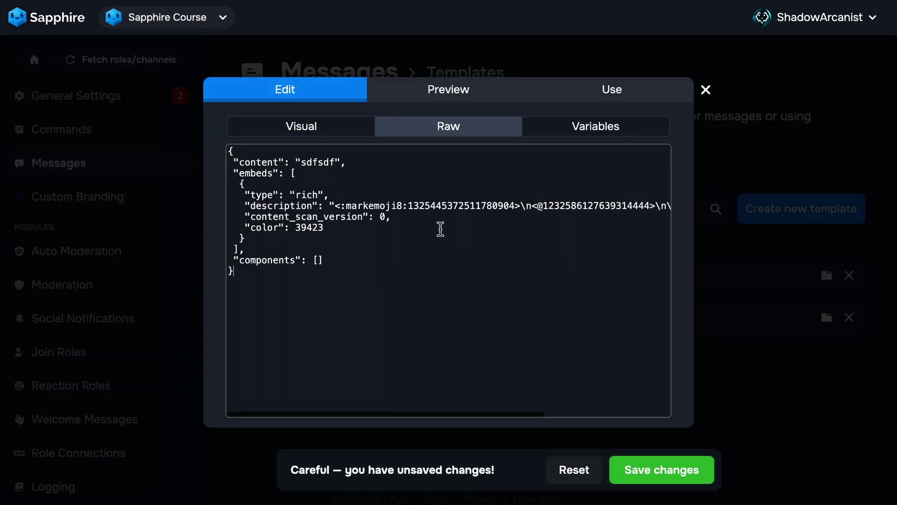
{"action": "left_click", "coordinate": [434, 96]}
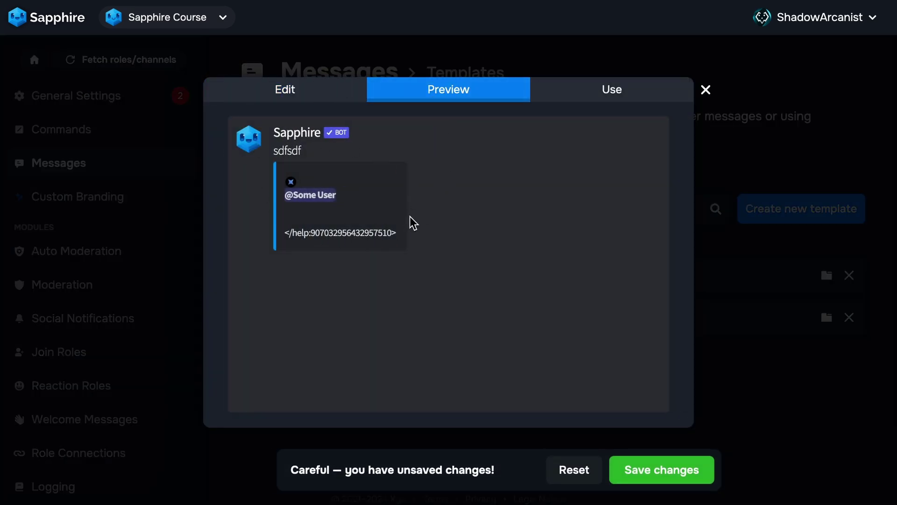
{"action": "left_click", "coordinate": [739, 443]}
{"action": "left_click", "coordinate": [691, 474]}
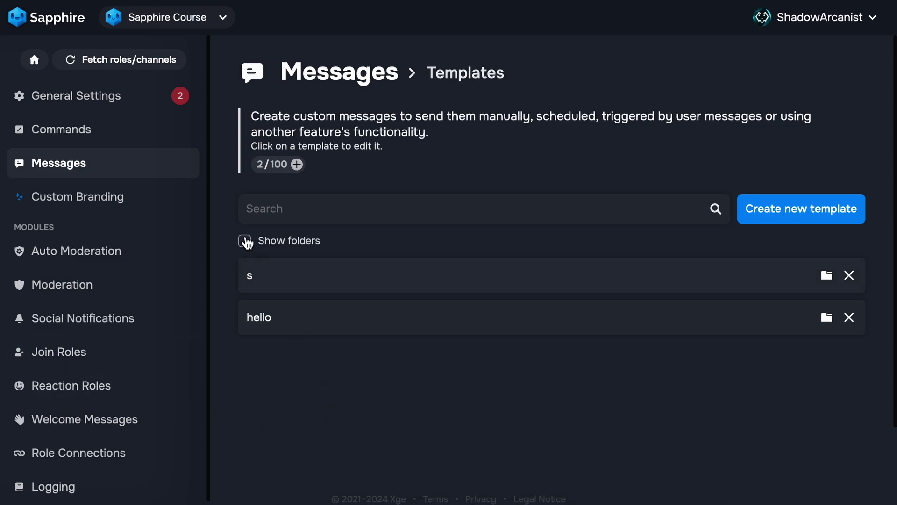
Go to Sapphire's default messages and browse the list of customizable messages.
{"action": "left_click", "coordinate": [323, 80]}
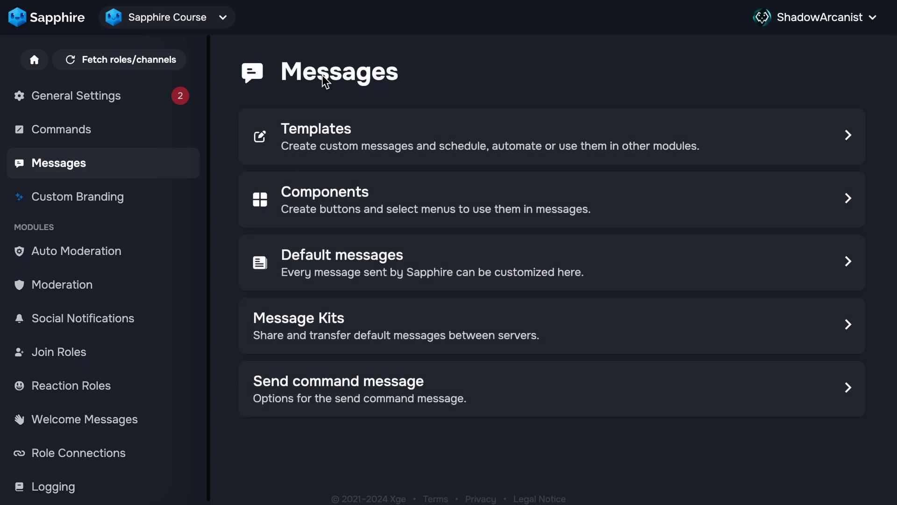
{"action": "left_click", "coordinate": [392, 270]}
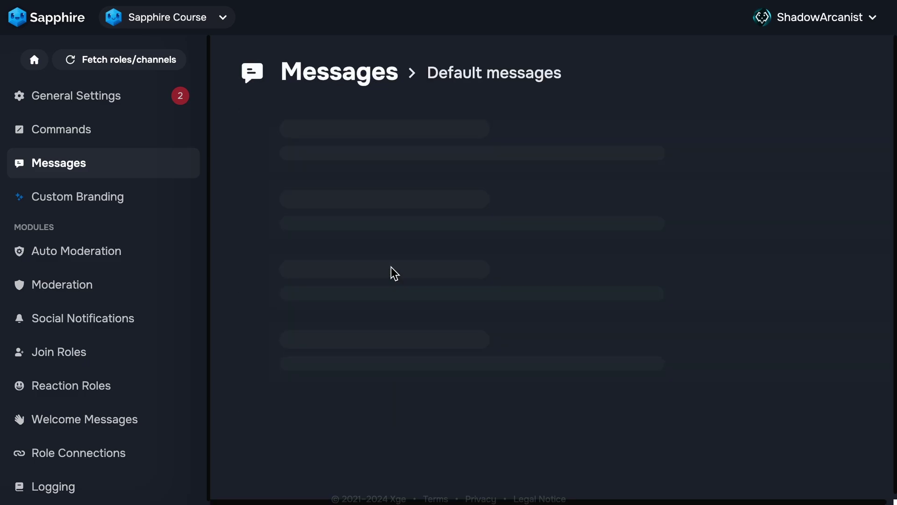
{"action": "scroll", "coordinate": [383, 355], "scroll_direction": "down", "scroll_amount": 10}
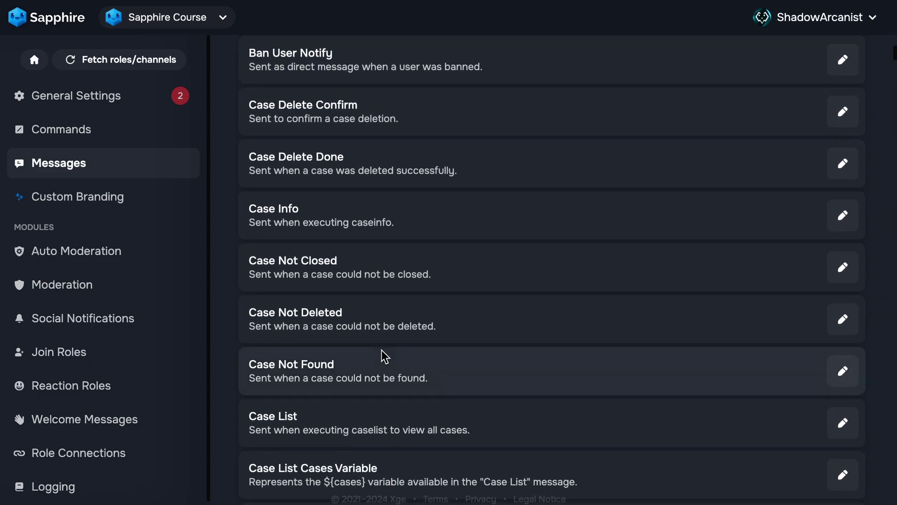
{"action": "scroll", "coordinate": [381, 351], "scroll_direction": "up", "scroll_amount": 10}
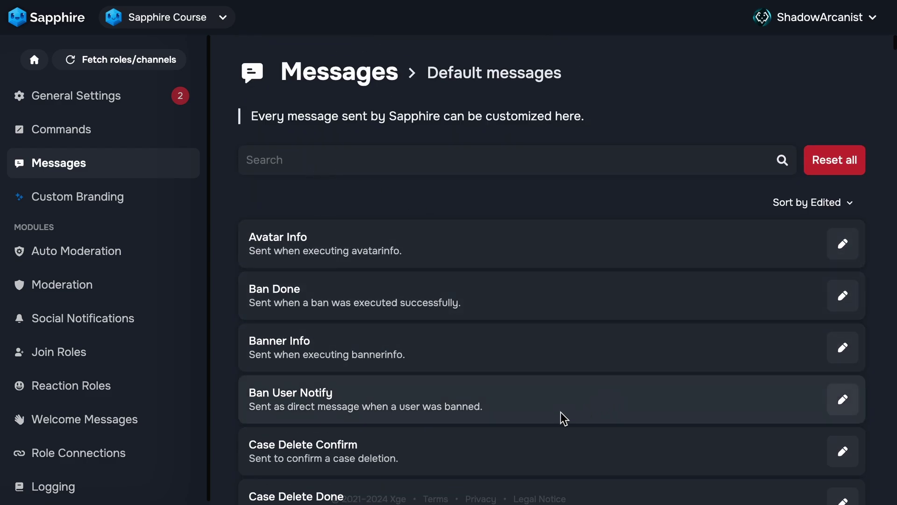
Add "!!!!" to the "You got banned" field name of the Ban User Notify message and preview it.
{"action": "left_click", "coordinate": [840, 403]}
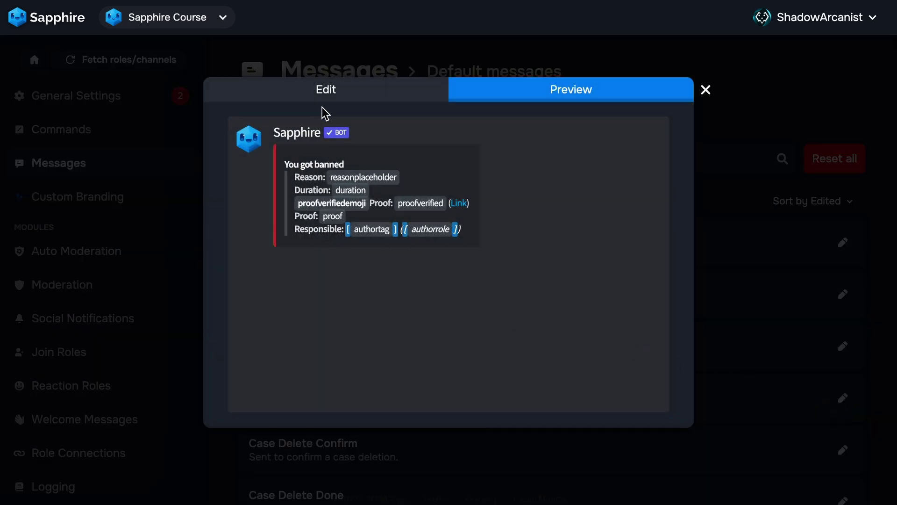
{"action": "left_click", "coordinate": [321, 93]}
{"action": "scroll", "coordinate": [422, 264], "scroll_direction": "down", "scroll_amount": 3}
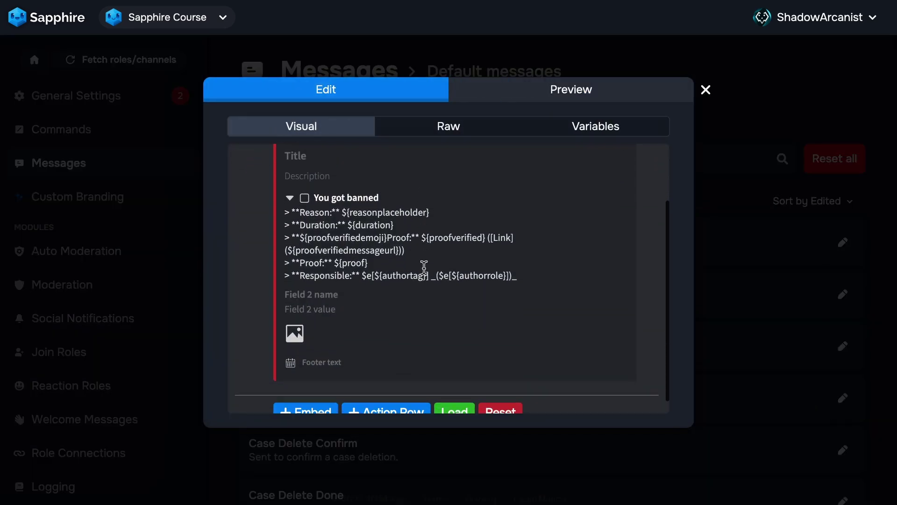
{"action": "scroll", "coordinate": [427, 274], "scroll_direction": "up", "scroll_amount": 1}
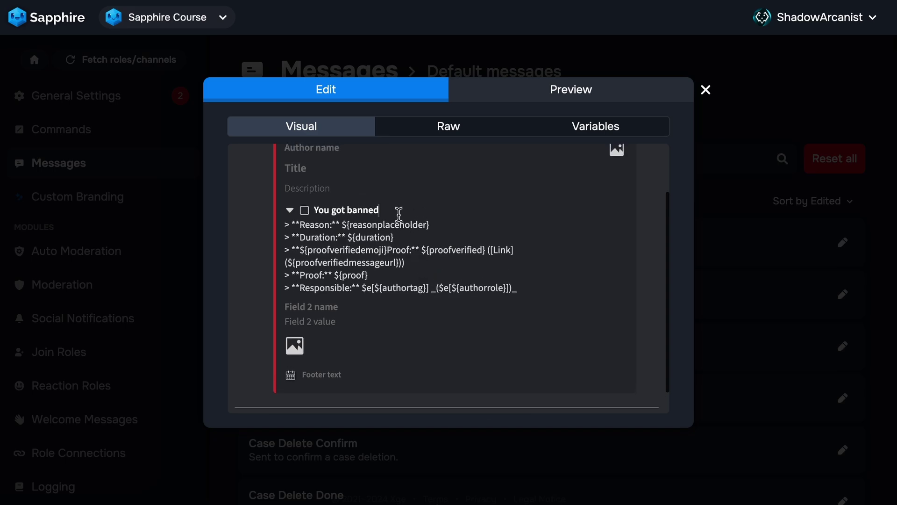
{"action": "type", "text": "!!!!"}
{"action": "left_click", "coordinate": [492, 97]}
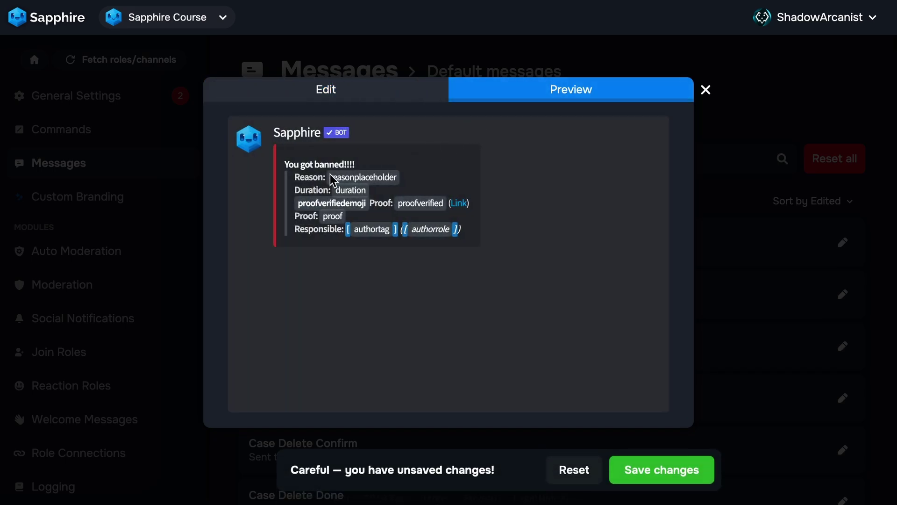
Review the variables available for the Ban User Notify message and enable Remove title emoji.
{"action": "left_click", "coordinate": [351, 93]}
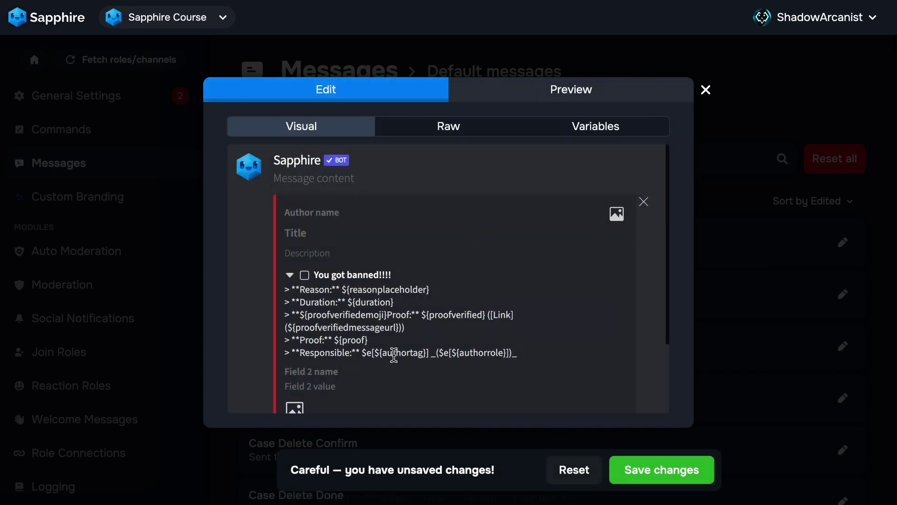
{"action": "left_click", "coordinate": [603, 134]}
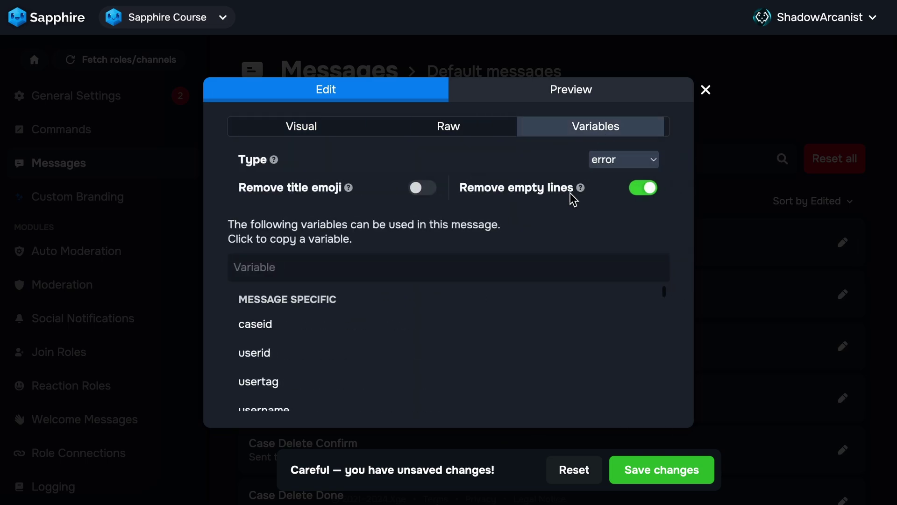
{"action": "scroll", "coordinate": [425, 331], "scroll_direction": "down", "scroll_amount": 2}
{"action": "scroll", "coordinate": [418, 335], "scroll_direction": "up", "scroll_amount": 2}
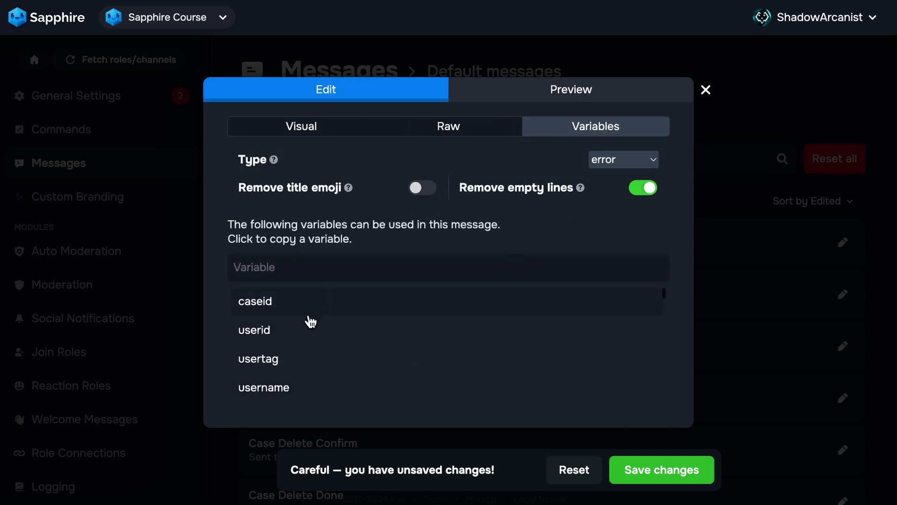
{"action": "scroll", "coordinate": [303, 364], "scroll_direction": "down", "scroll_amount": 3}
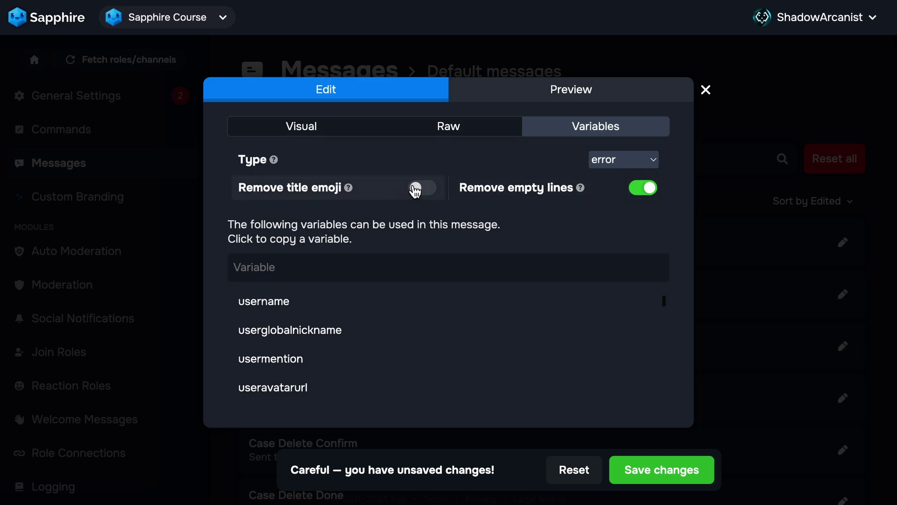
{"action": "left_click", "coordinate": [498, 92]}
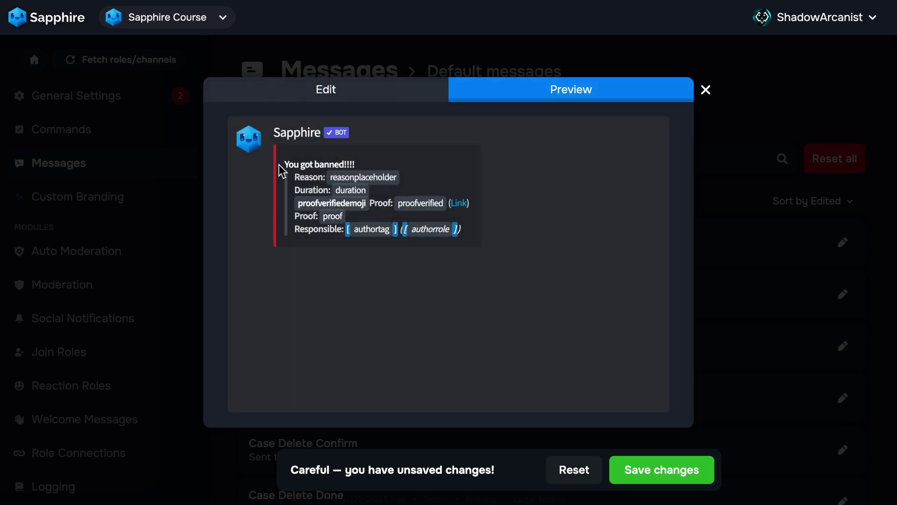
{"action": "left_click", "coordinate": [355, 102]}
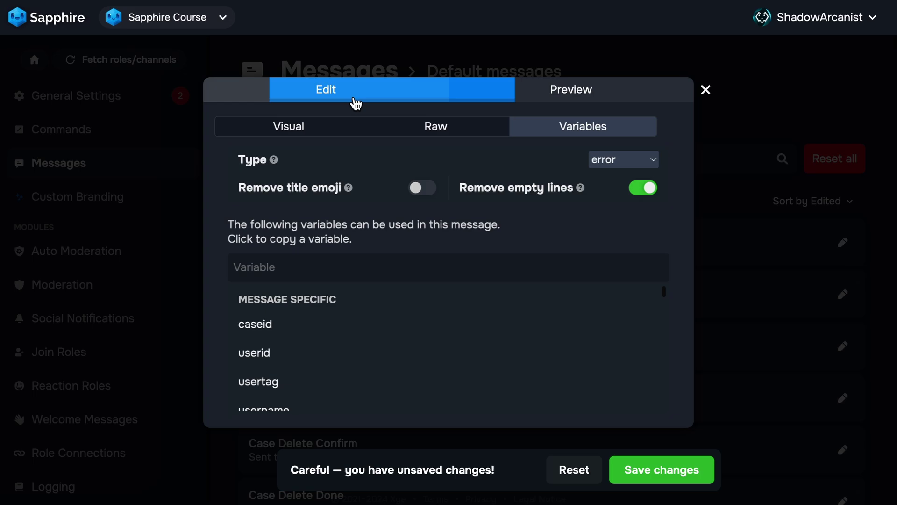
{"action": "left_click", "coordinate": [423, 189]}
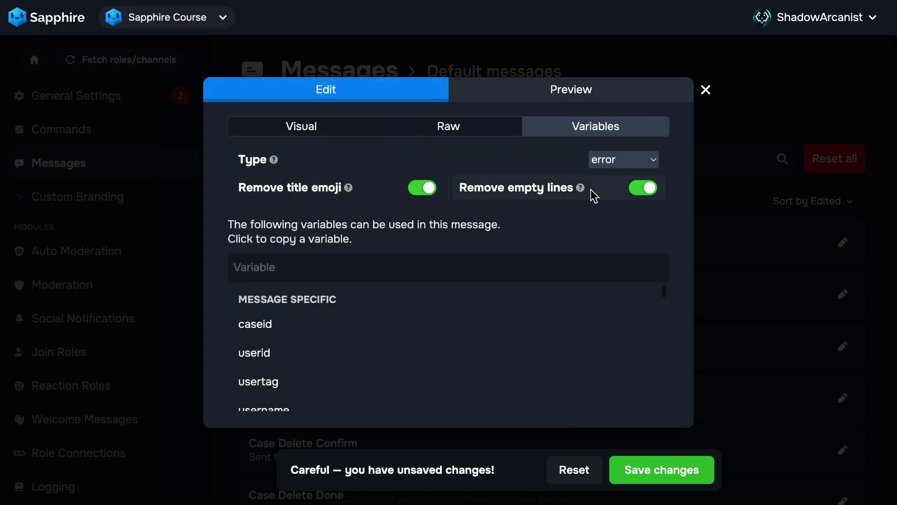
Try replacing the ${proof} variable in the Proof line with "/", undo it, and preview the message.
{"action": "left_click", "coordinate": [324, 133]}
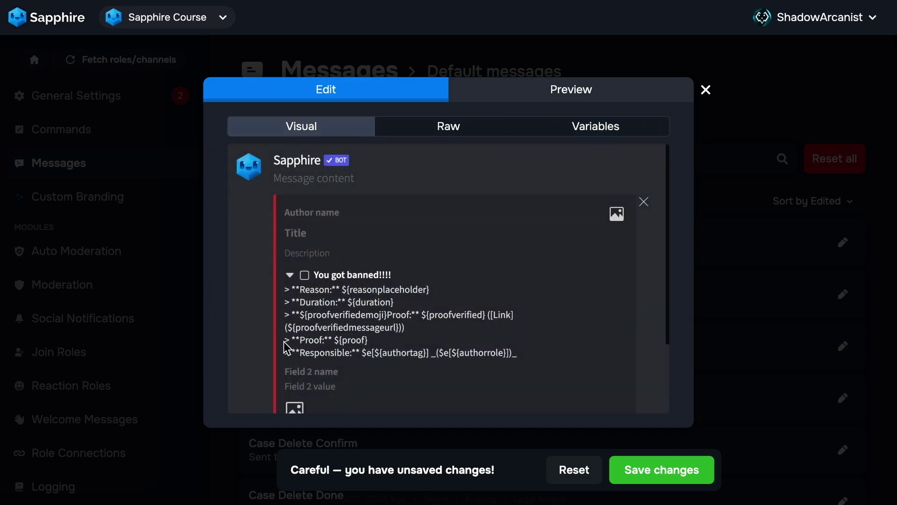
{"action": "left_click_drag", "start_coordinate": [369, 340], "coordinate": [270, 346]}
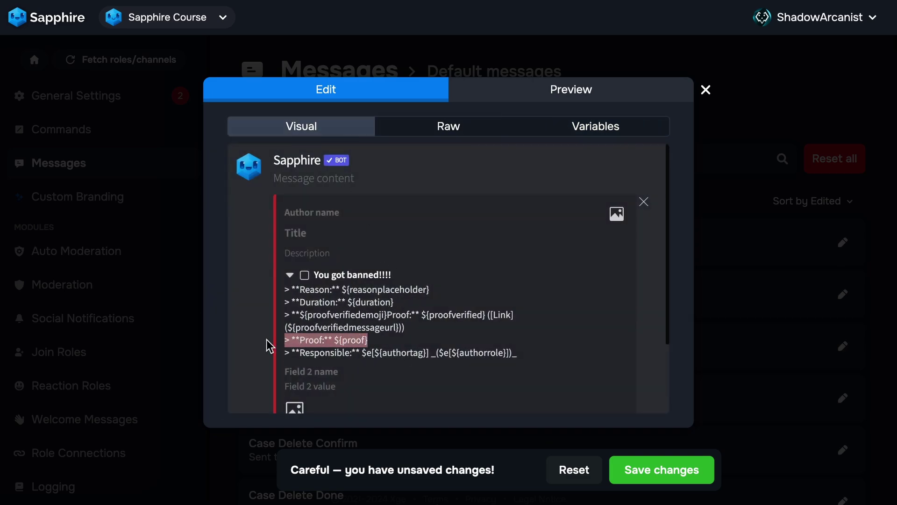
{"action": "left_click", "coordinate": [380, 338]}
{"action": "left_click_drag", "start_coordinate": [369, 340], "coordinate": [335, 341]}
{"action": "type", "text": "/"}
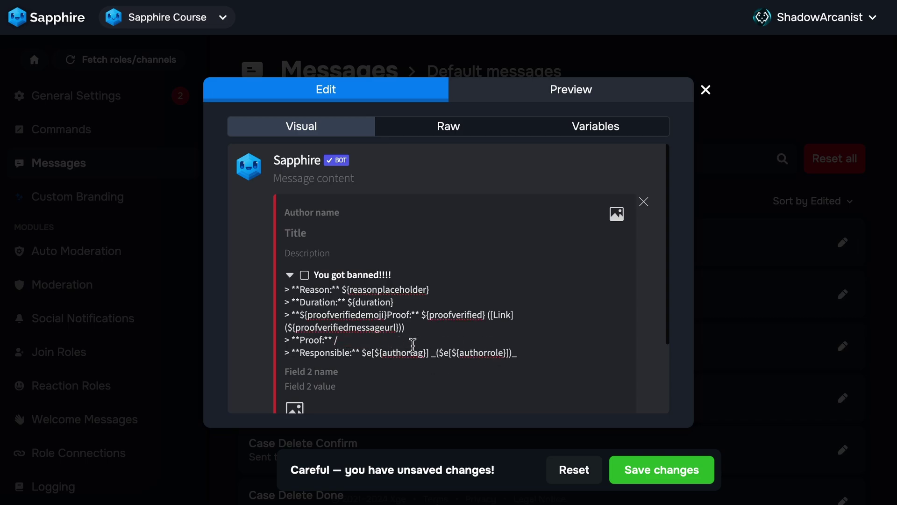
{"action": "key", "text": "ctrl+z"}
{"action": "left_click", "coordinate": [552, 100]}
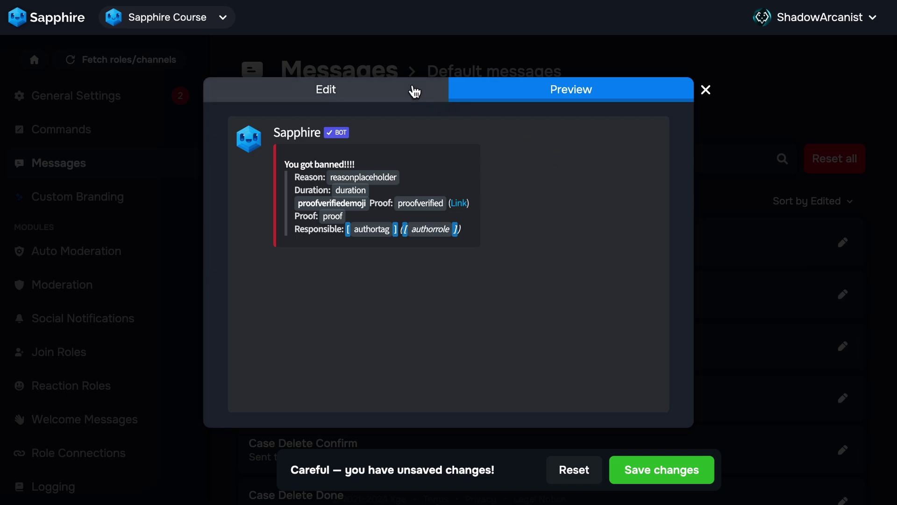
Save the Ban User Notify changes, close its editor, and return to the Messages overview.
{"action": "left_click", "coordinate": [413, 91]}
{"action": "left_click", "coordinate": [602, 124]}
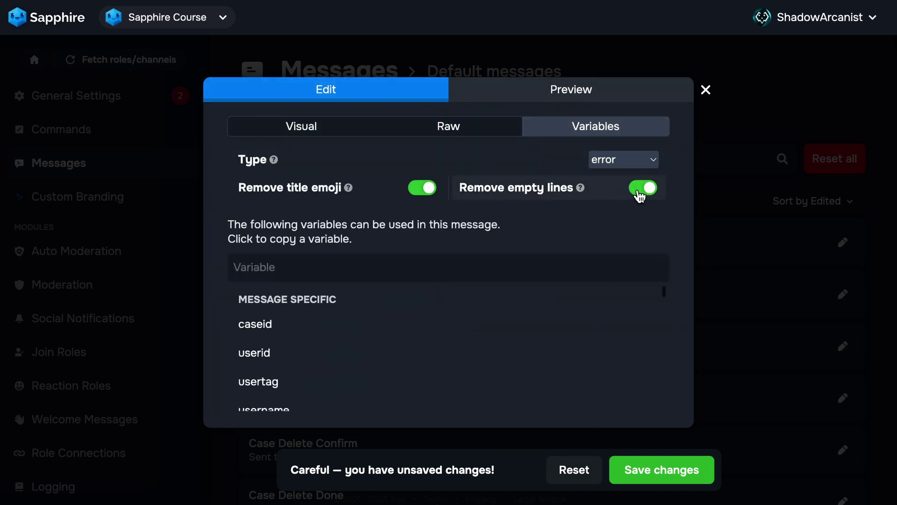
{"action": "left_click", "coordinate": [659, 471]}
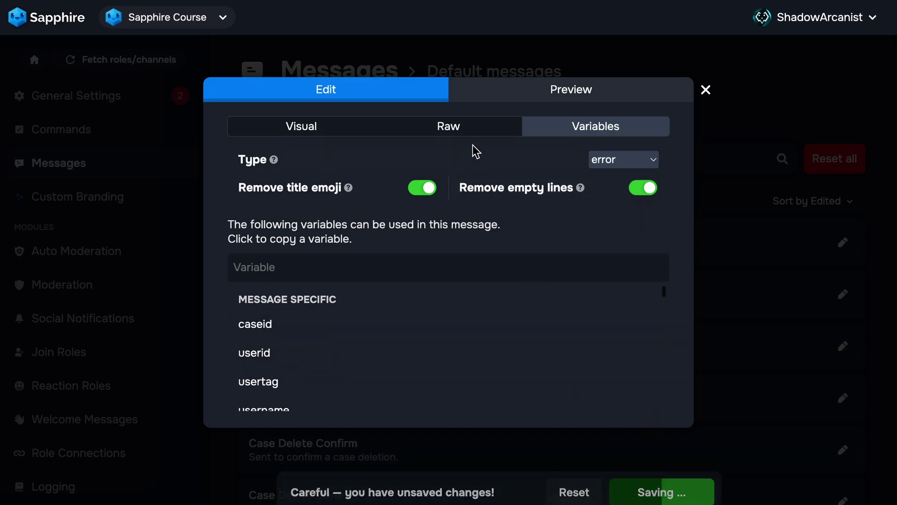
{"action": "left_click", "coordinate": [497, 94]}
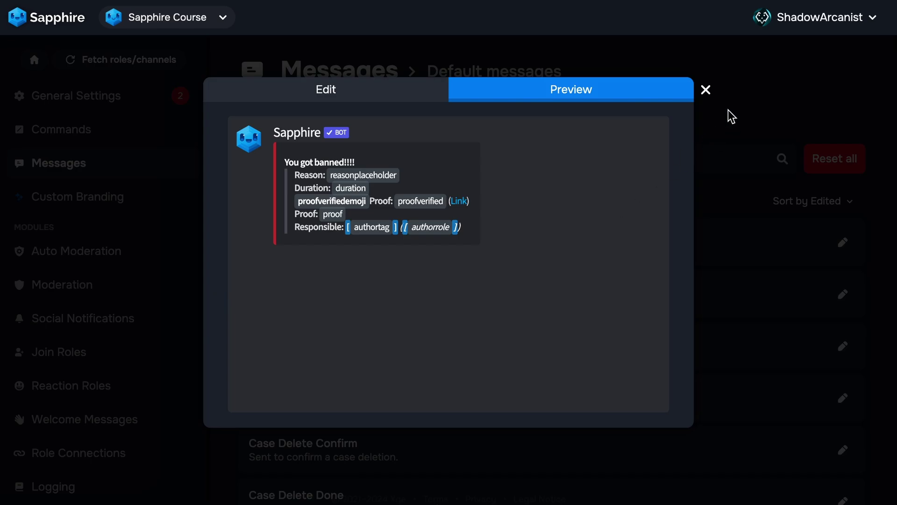
{"action": "left_click", "coordinate": [706, 90]}
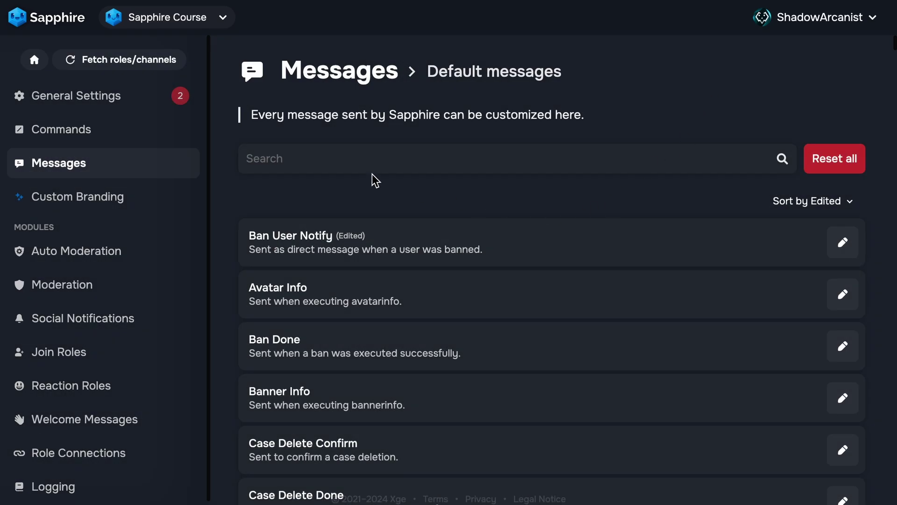
{"action": "left_click", "coordinate": [346, 83]}
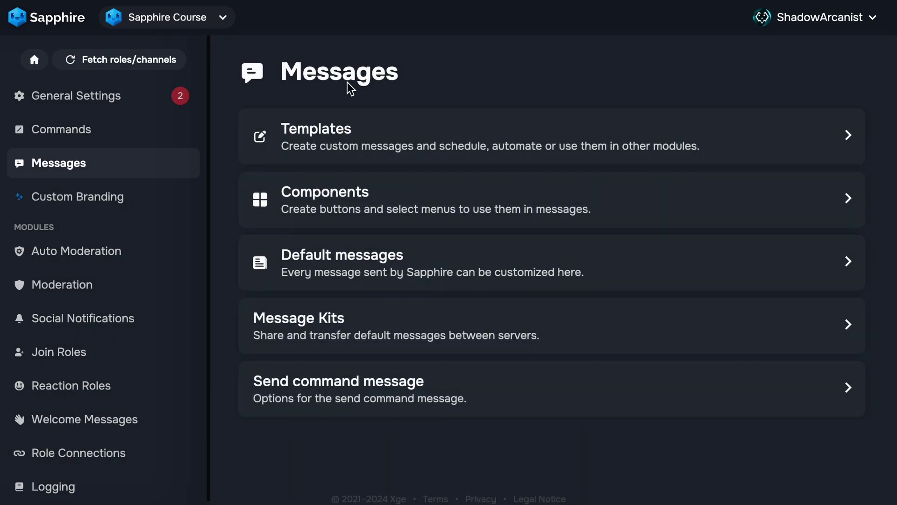